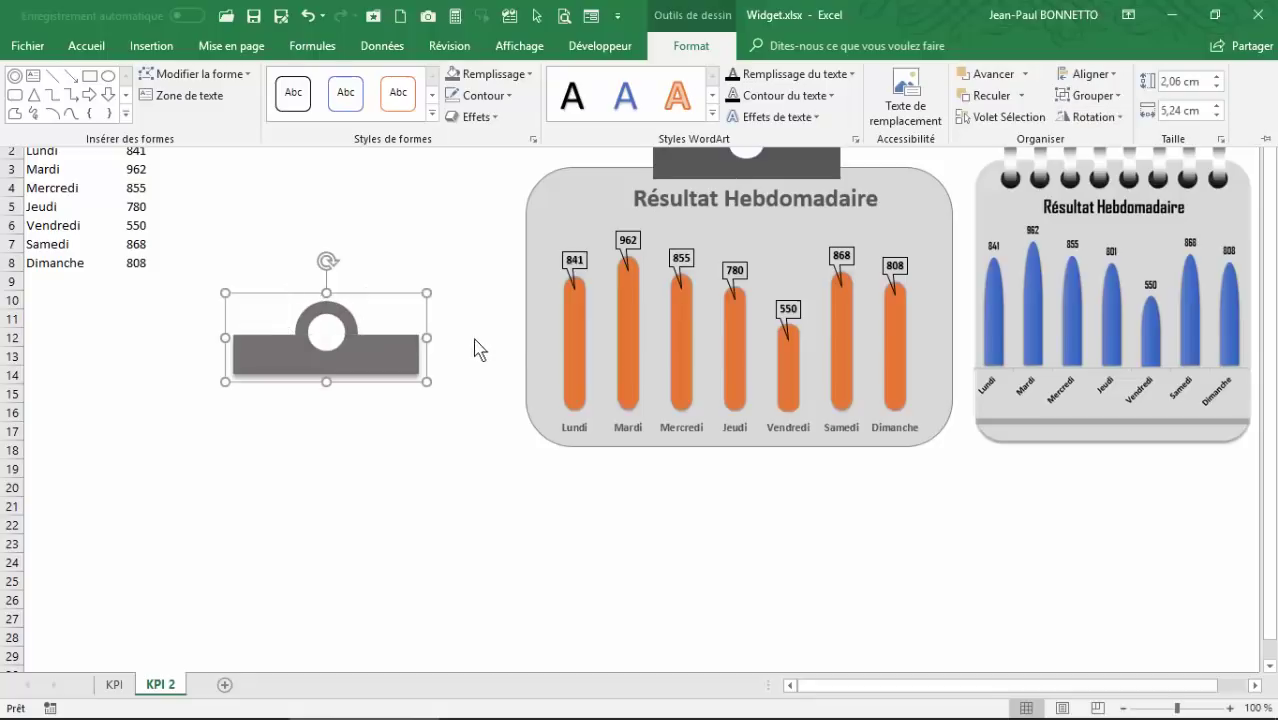
# Move the grouped clip shape up beside the data table
pyautogui.click(363, 363)
pyautogui.moveTo(371, 357); pyautogui.dragTo(375, 252)
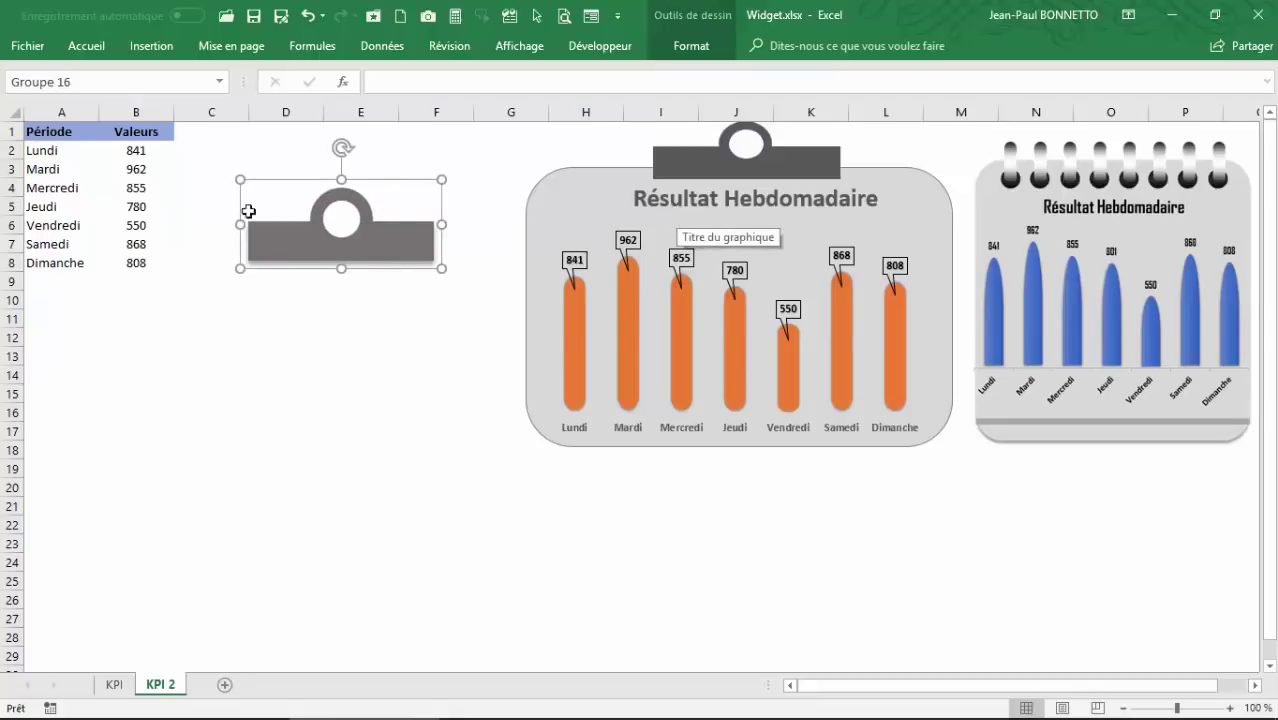
# Insert a 2D clustered column chart from A1:B8 and place it below the clip shape
pyautogui.moveTo(37, 137); pyautogui.dragTo(136, 262)
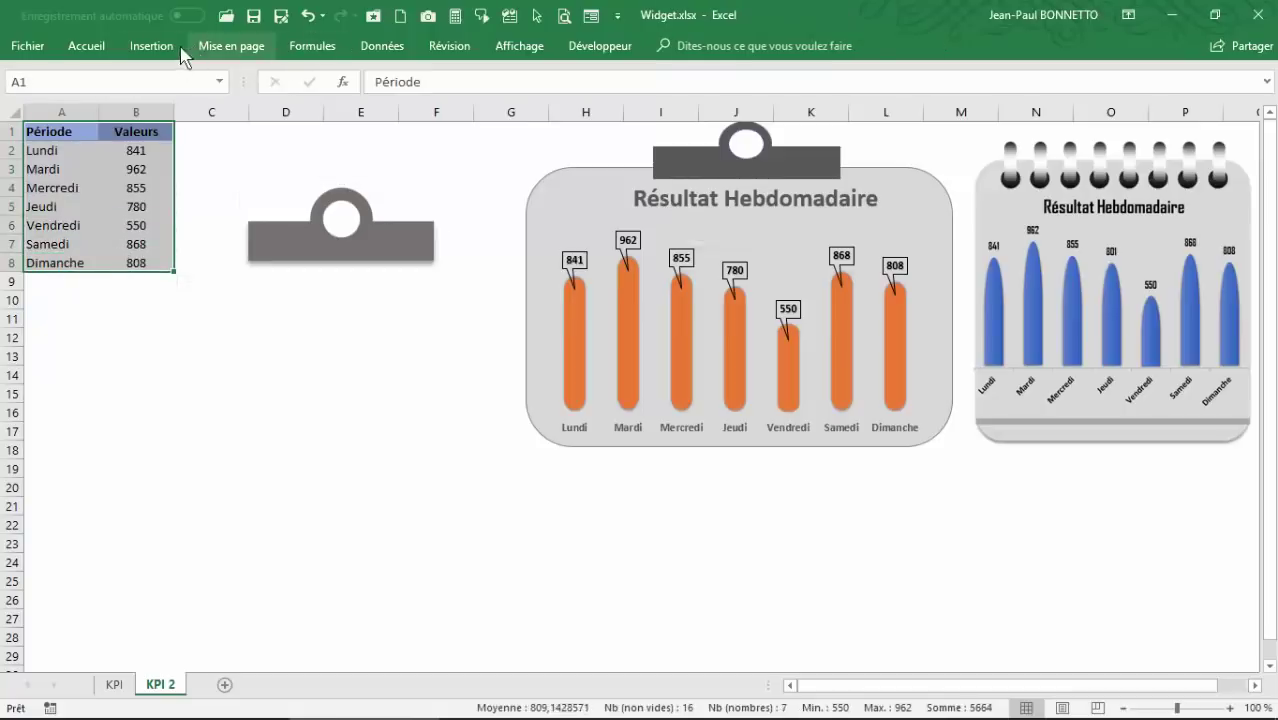
pyautogui.click(86, 46)
pyautogui.click(146, 48)
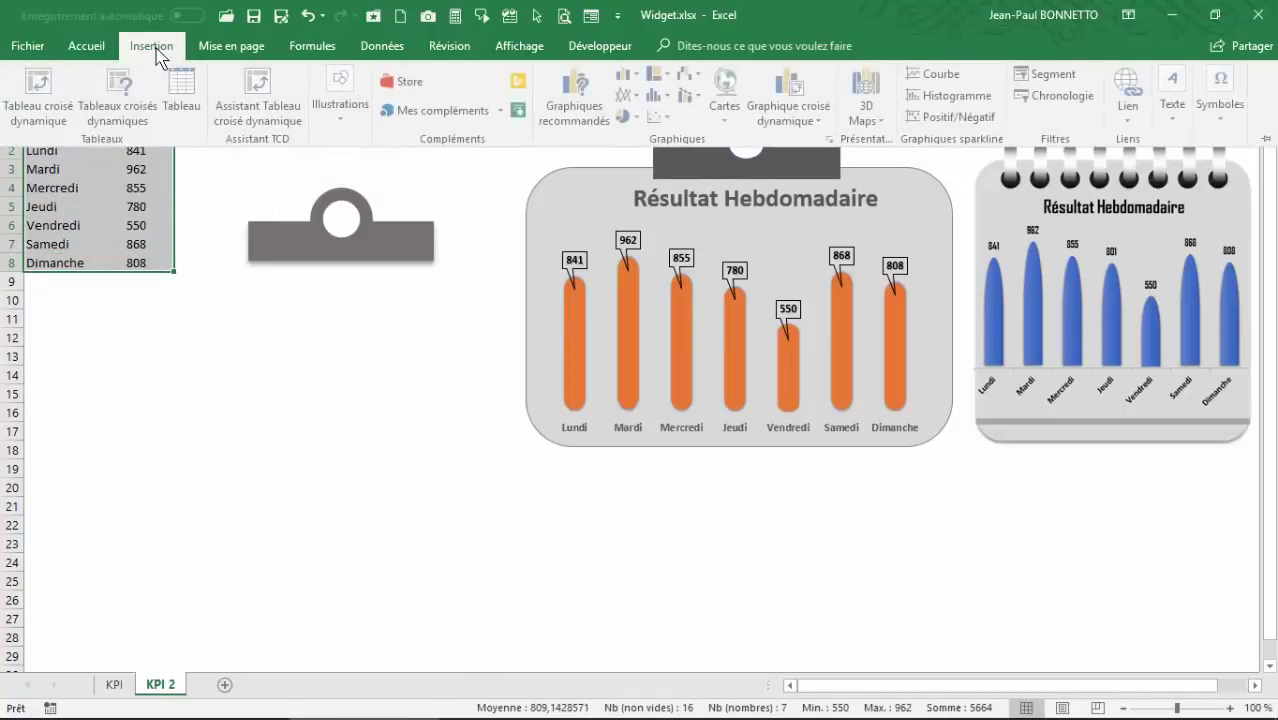
pyautogui.click(640, 78)
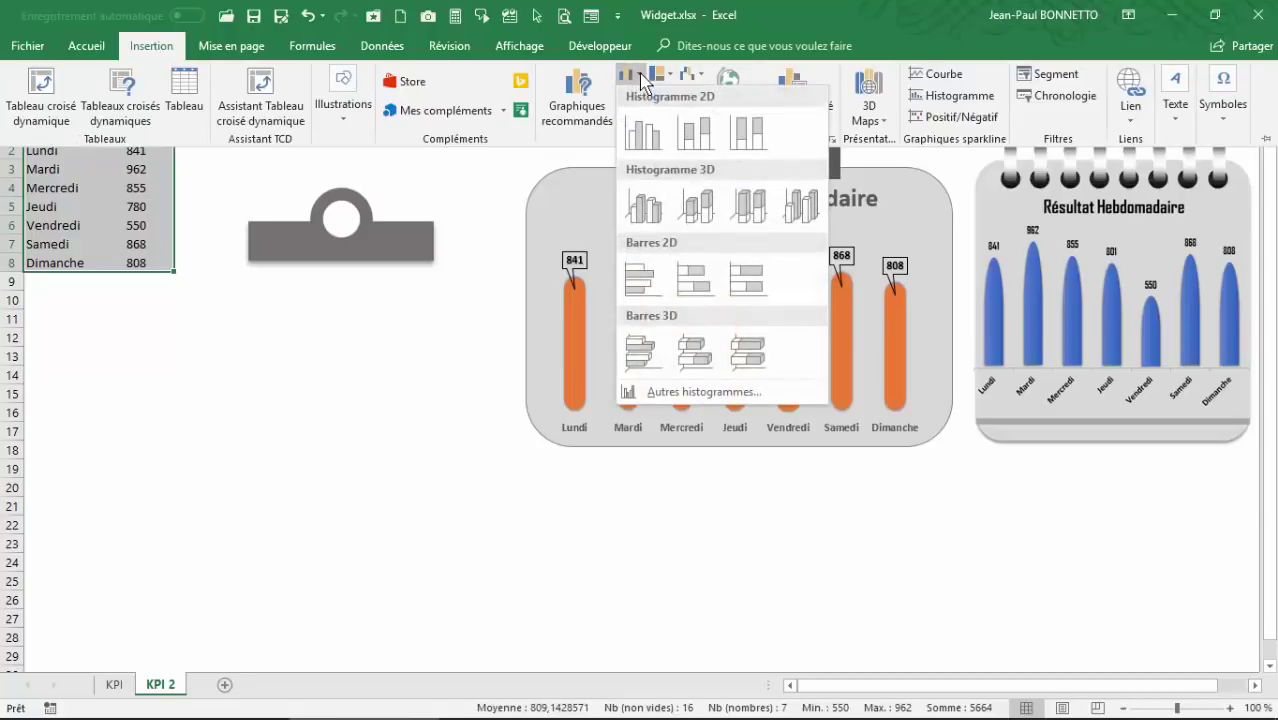
pyautogui.click(642, 135)
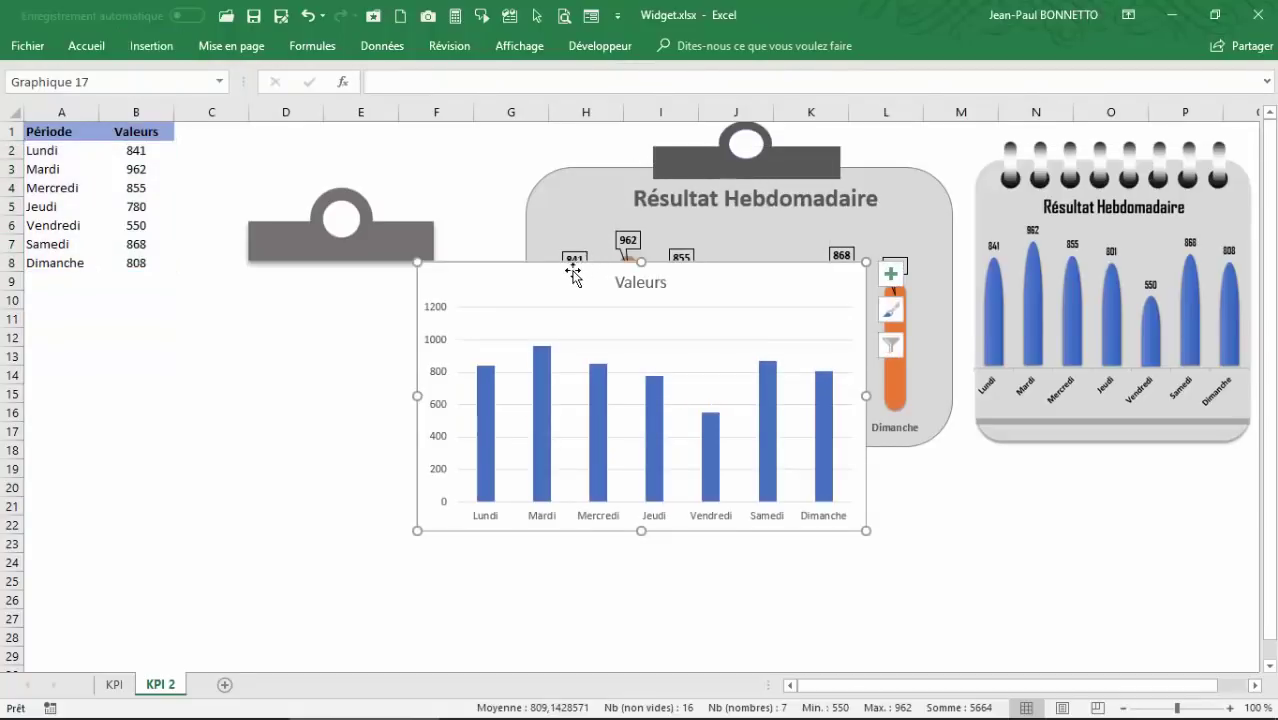
pyautogui.moveTo(564, 276); pyautogui.dragTo(351, 340)
# Replace the new chart's title with "Résultat Hebdomadaire"
pyautogui.click(351, 333)
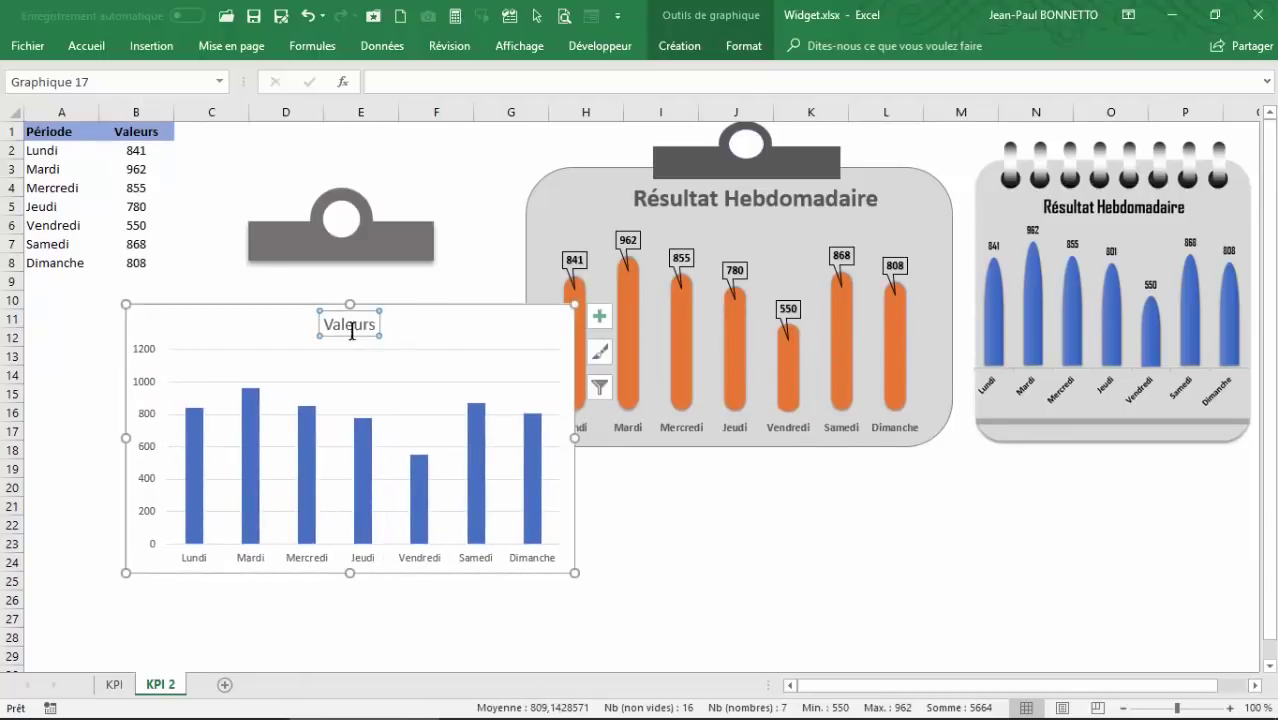
pyautogui.doubleClick(325, 324)
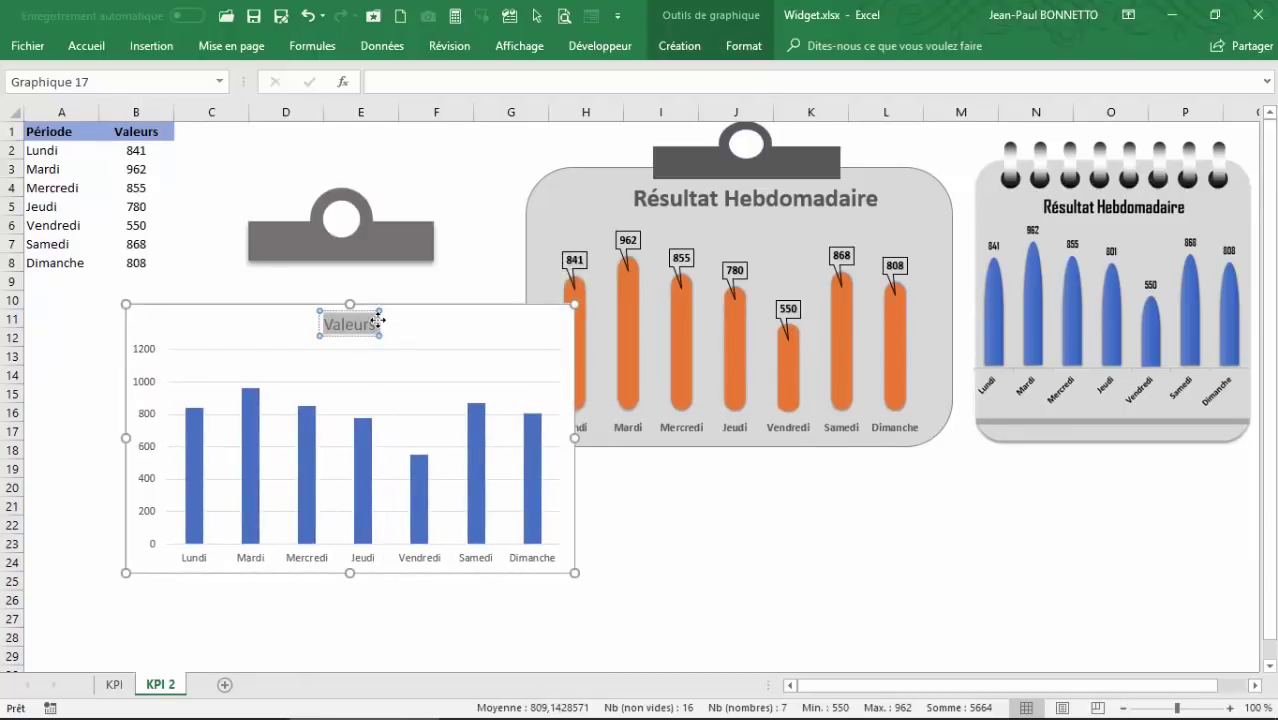
pyautogui.write('Résul')
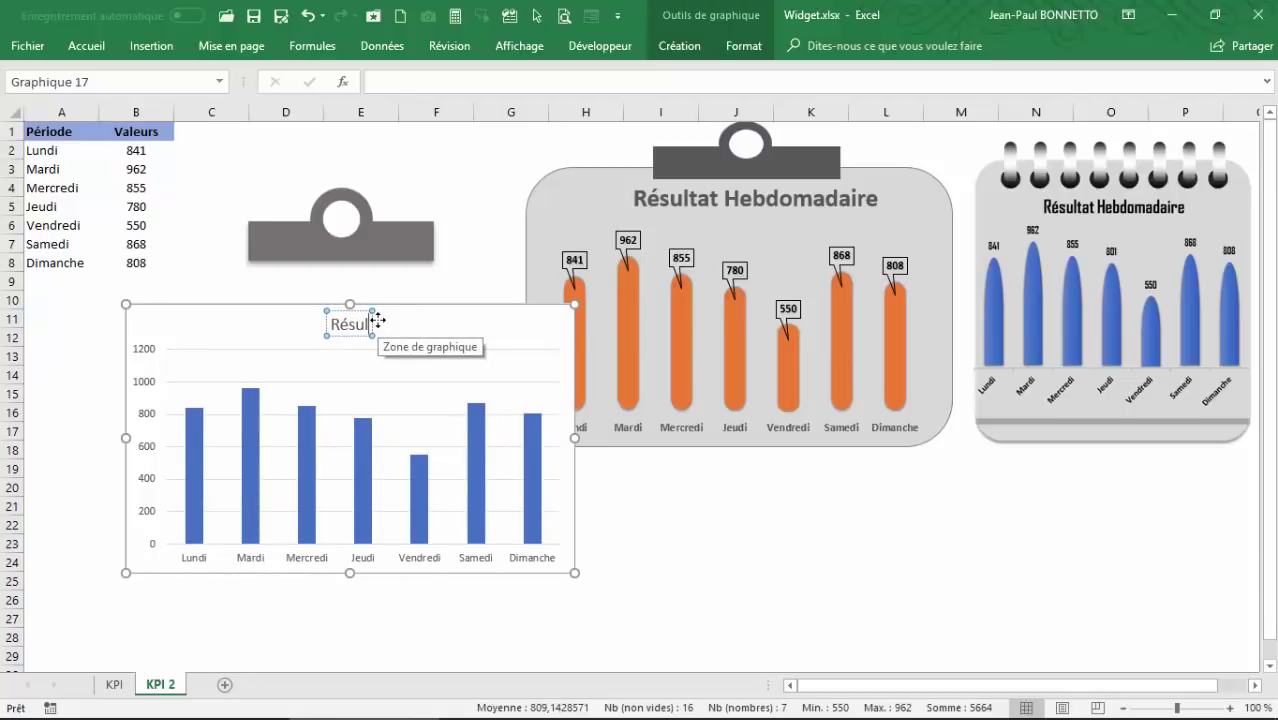
pyautogui.write('tat')
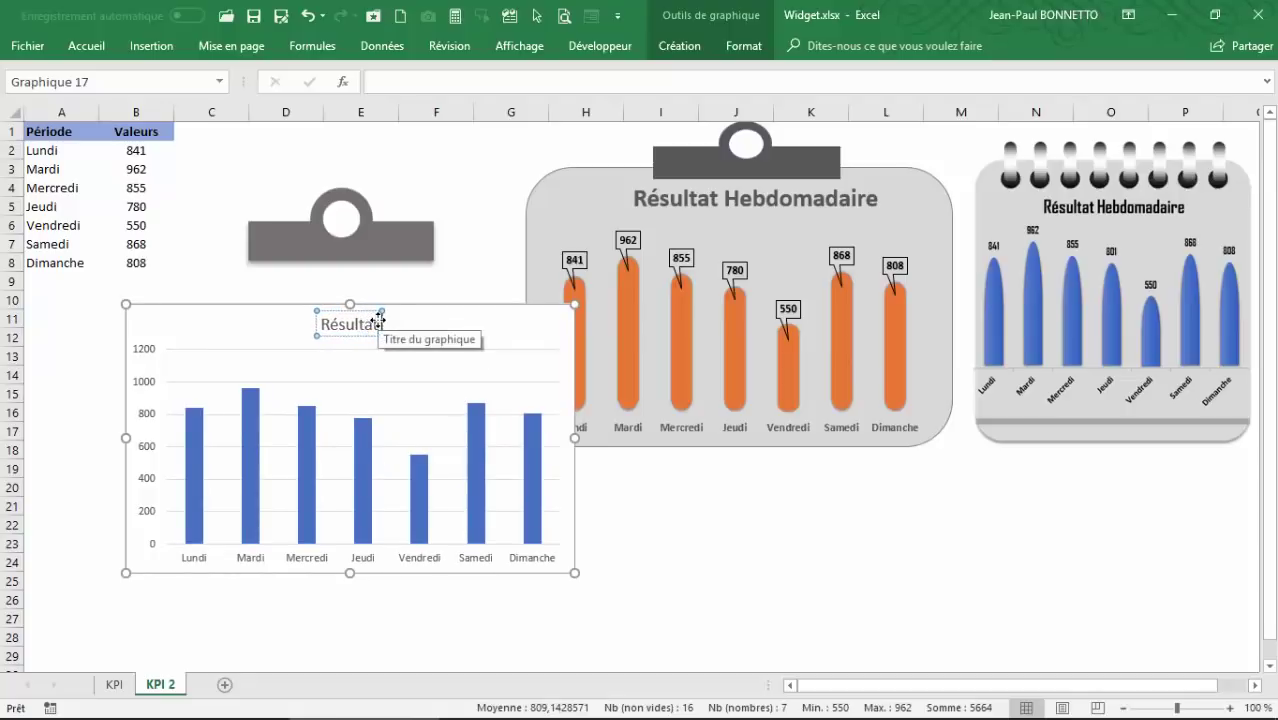
pyautogui.write(' Hebdo')
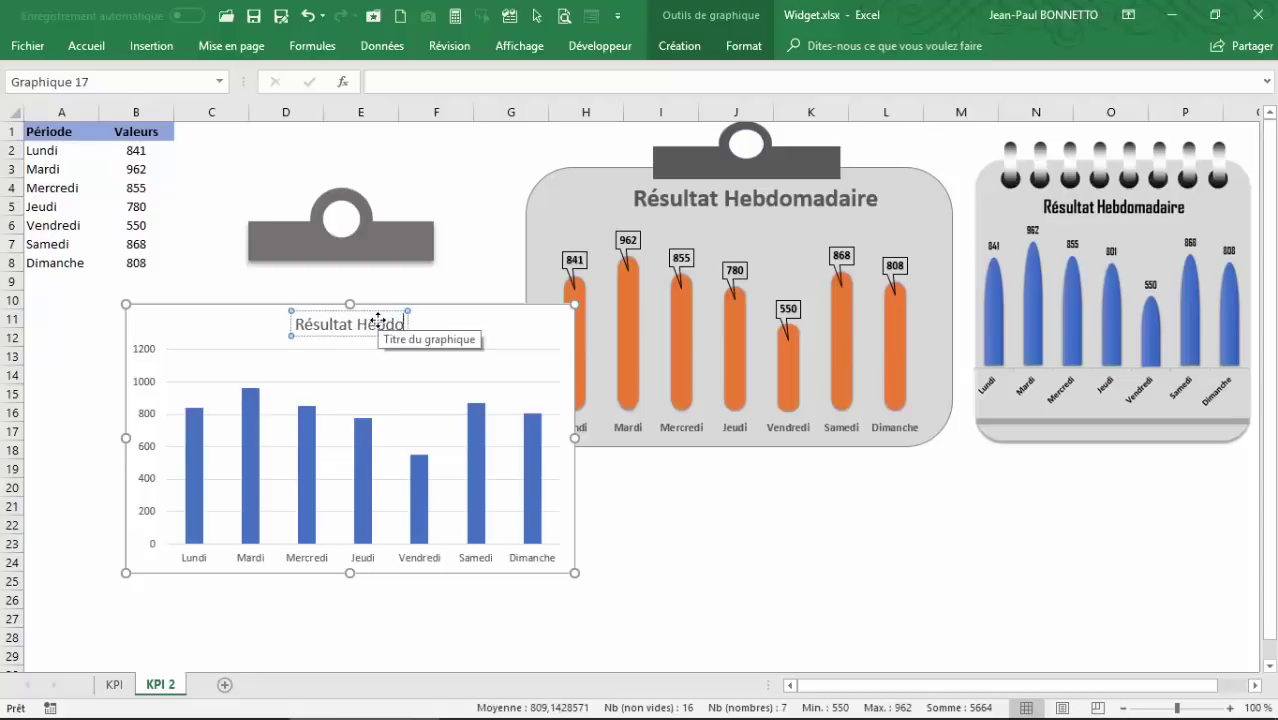
pyautogui.write('madaire')
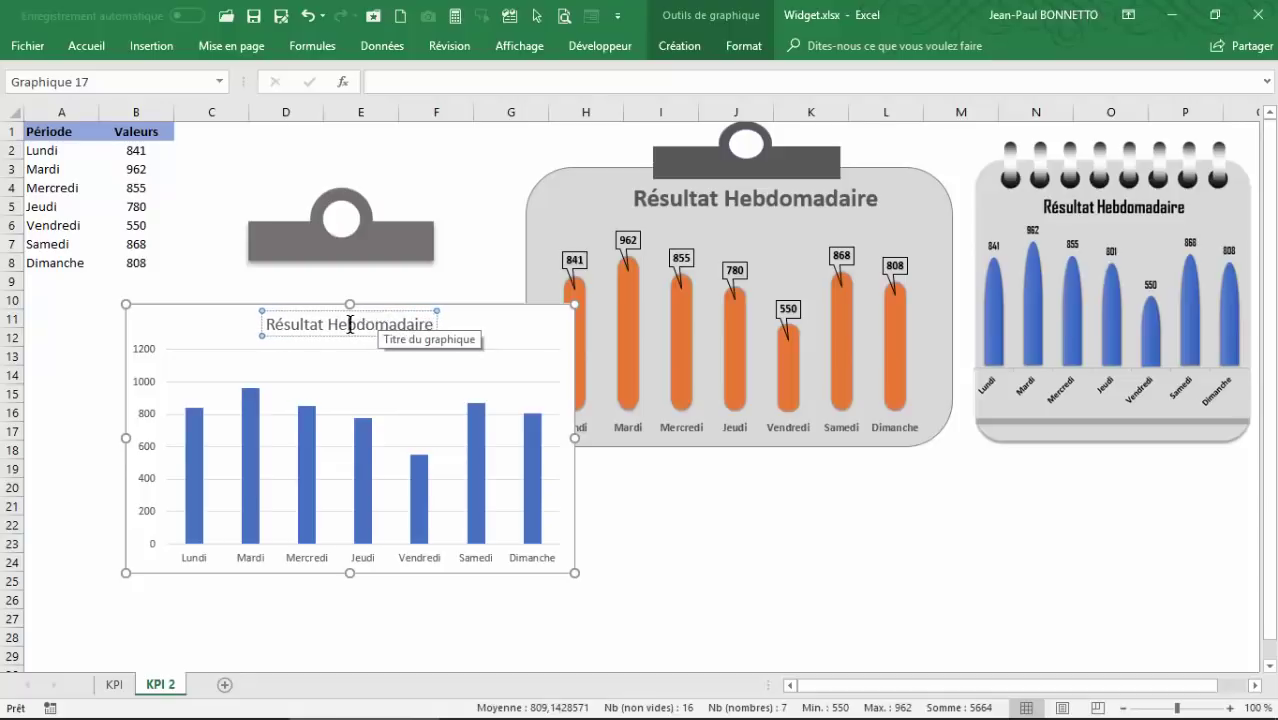
pyautogui.press('Escape')
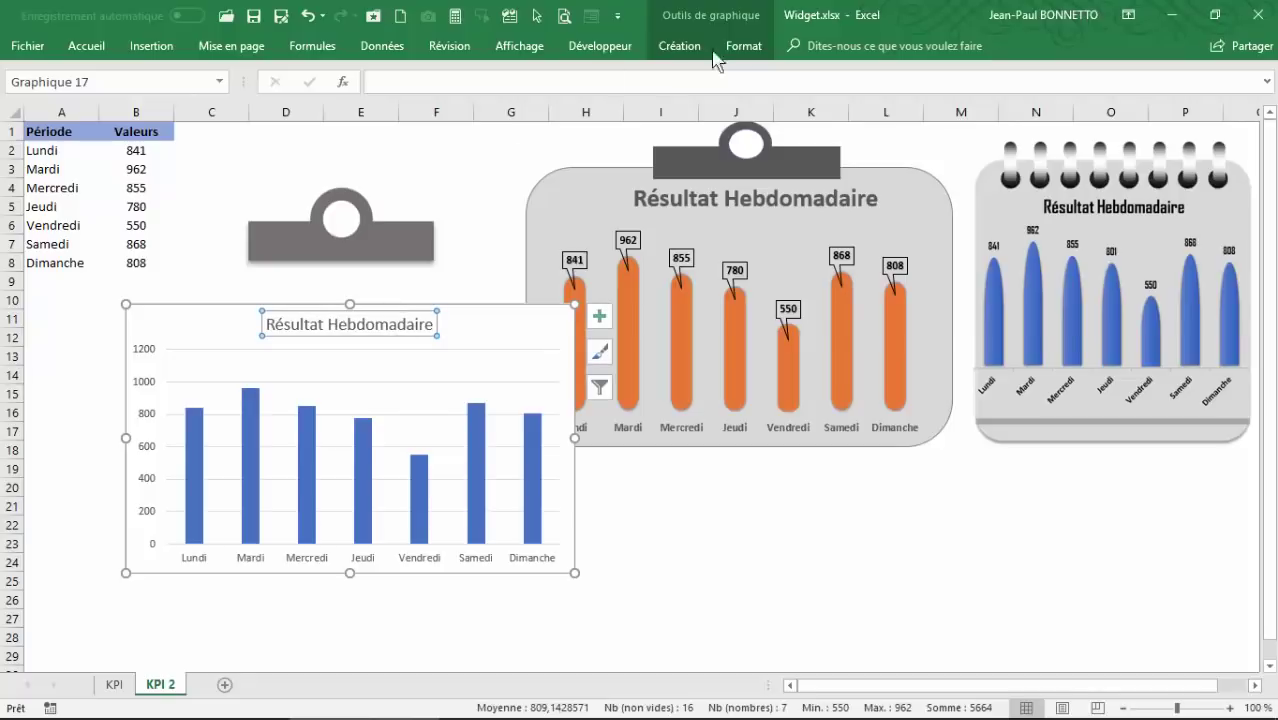
# Format the chart title with a dark grey text fill and bold type
pyautogui.click(744, 47)
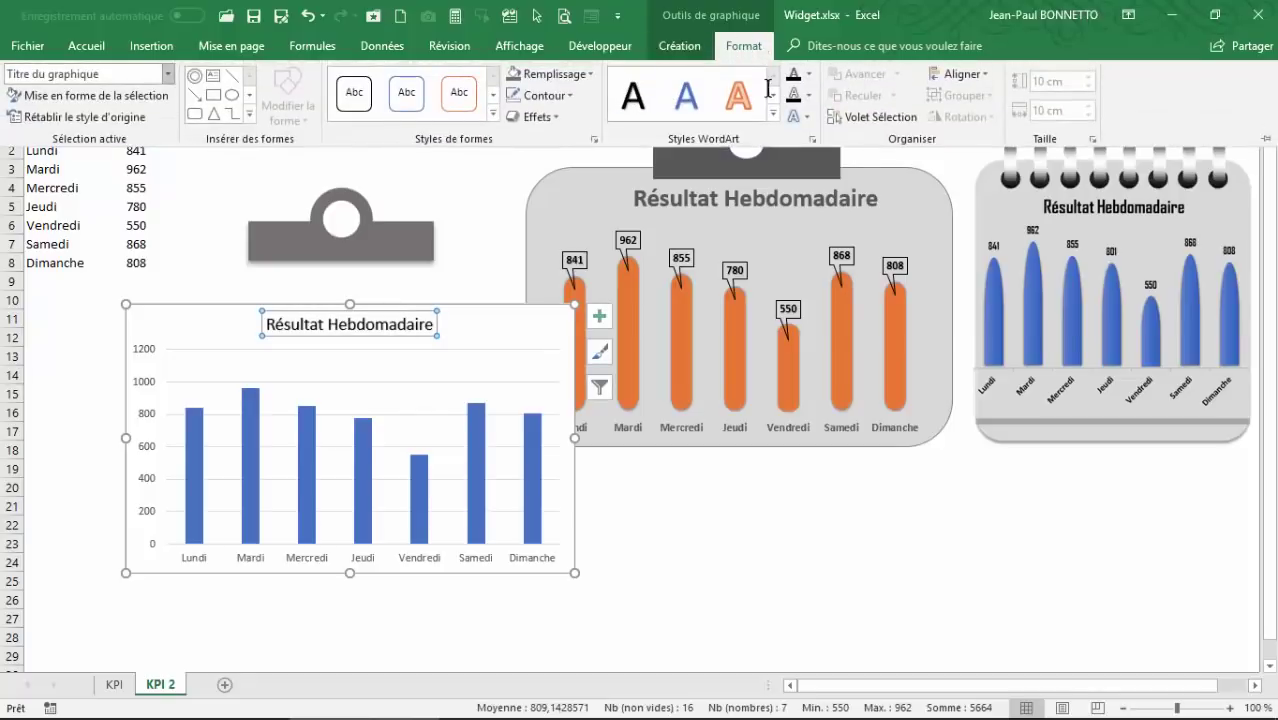
pyautogui.click(808, 75)
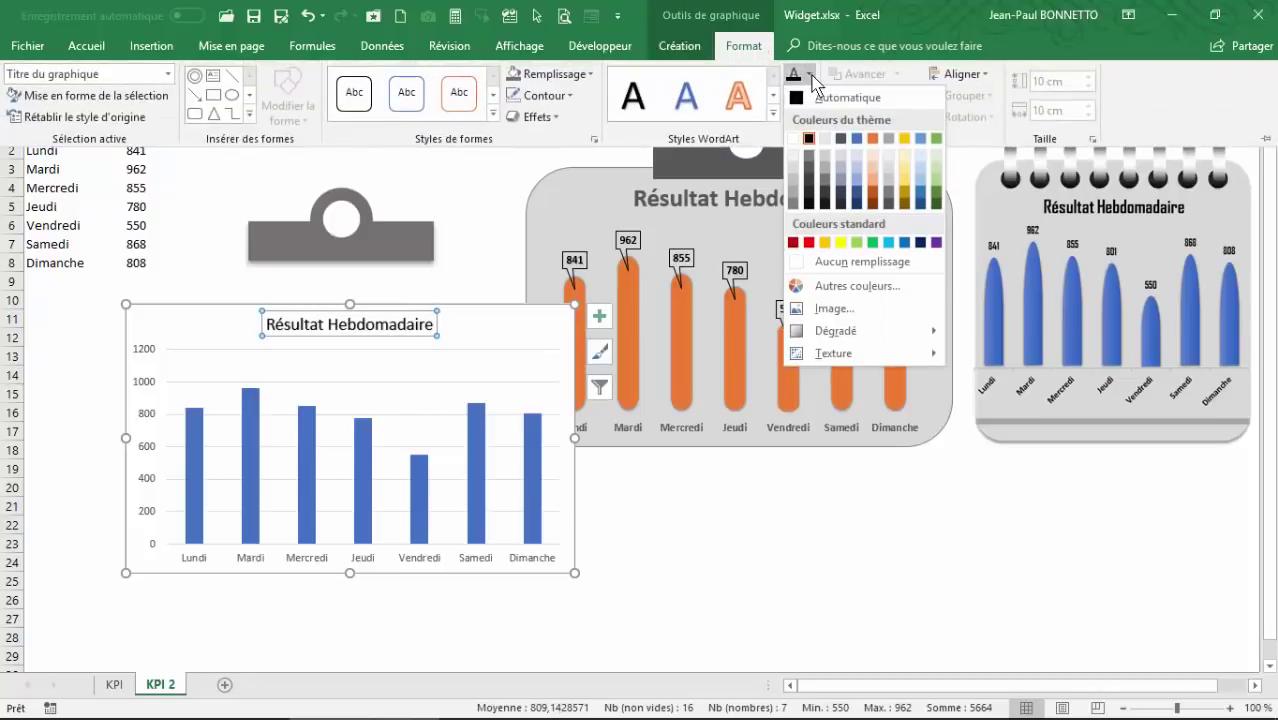
pyautogui.click(825, 191)
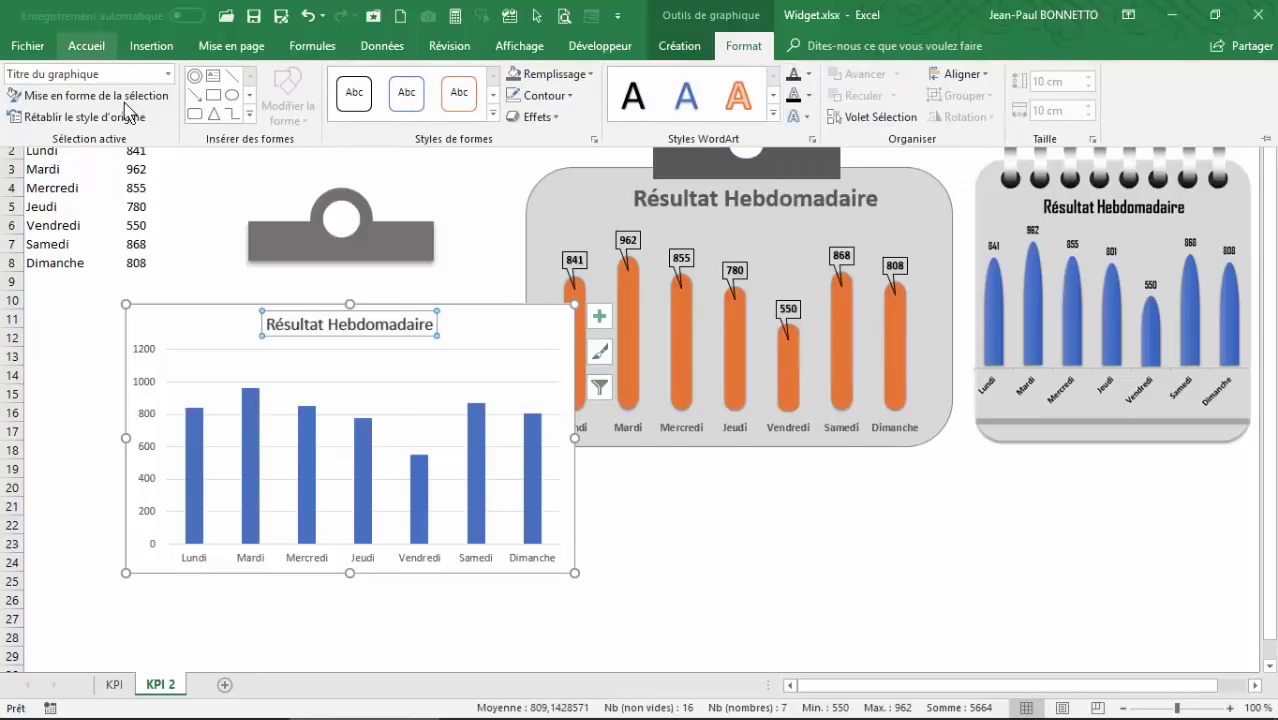
pyautogui.click(83, 50)
pyautogui.hotkey('ctrl', 'g')
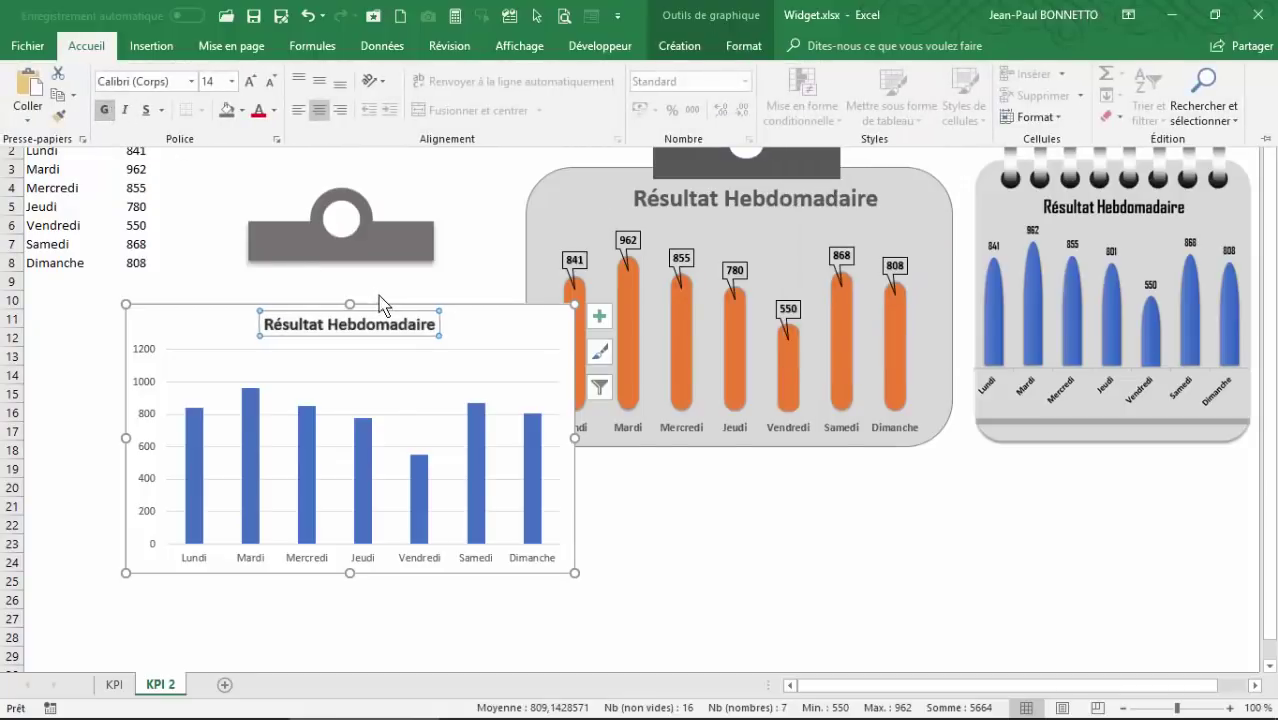
pyautogui.hotkey('ctrl', 'F1')
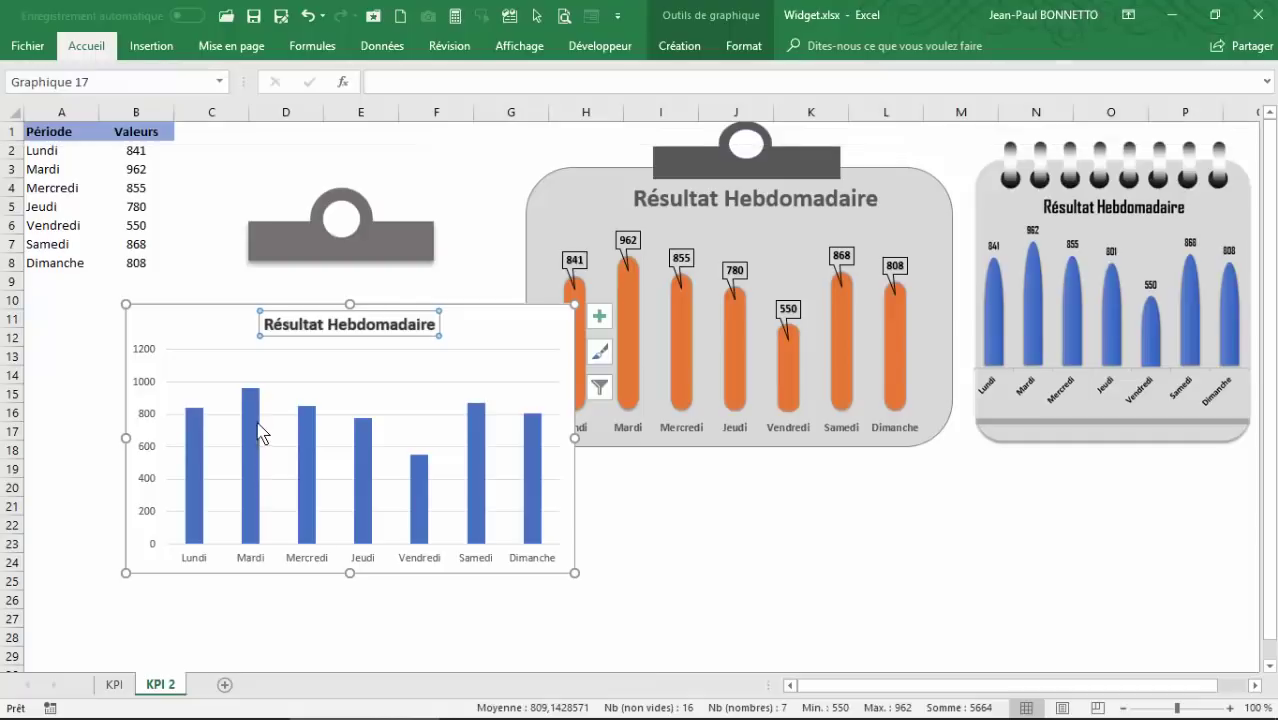
# Delete the vertical value axis from the new chart
pyautogui.click(145, 389)
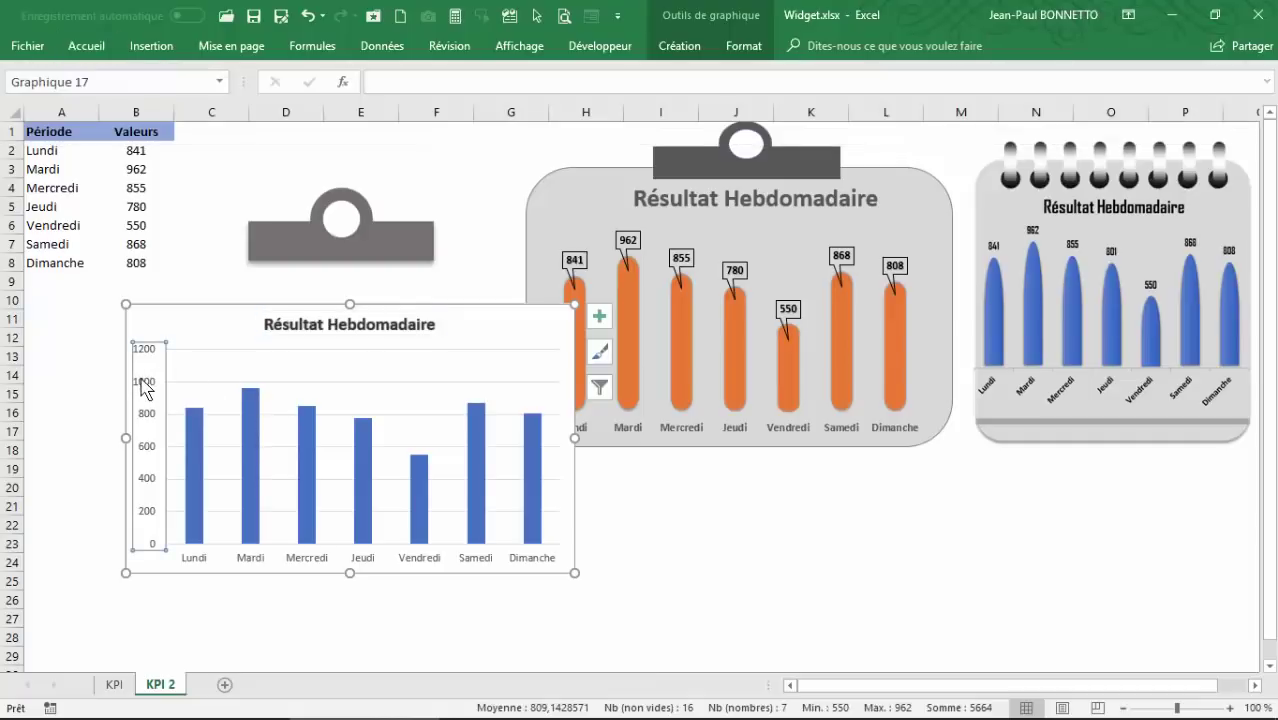
pyautogui.press('Delete')
pyautogui.click(231, 440)
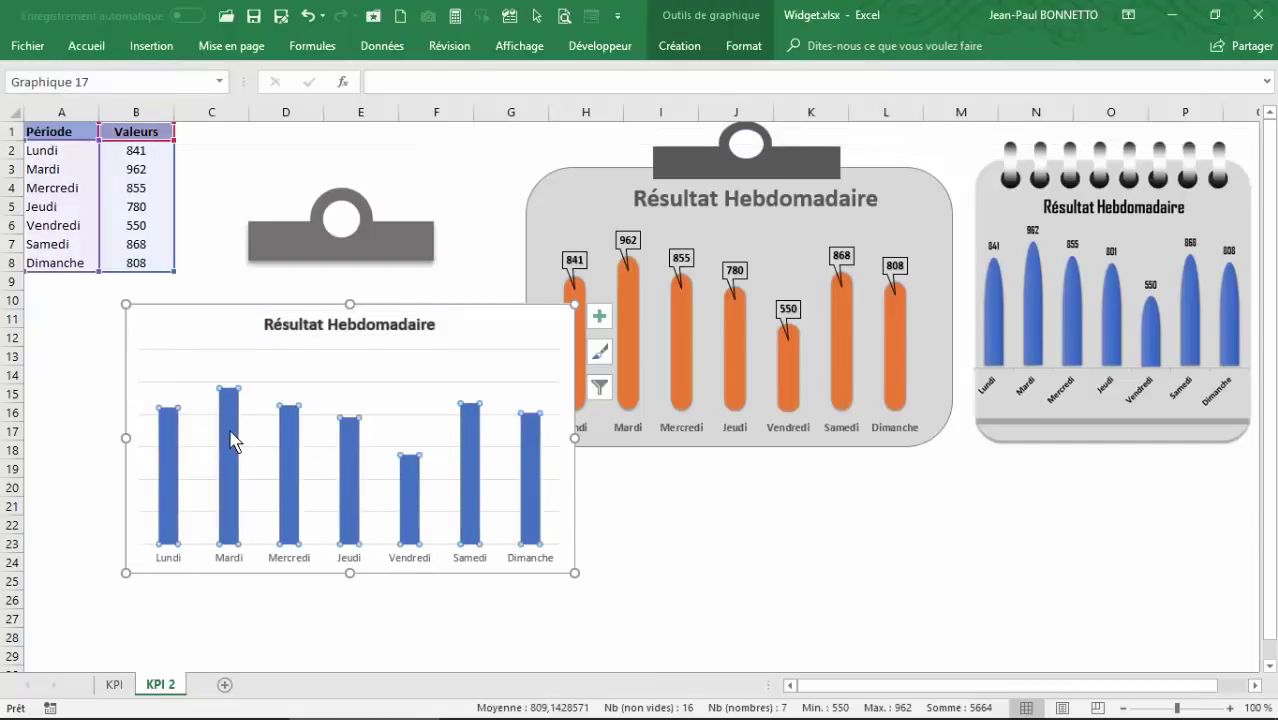
pyautogui.rightClick(232, 440)
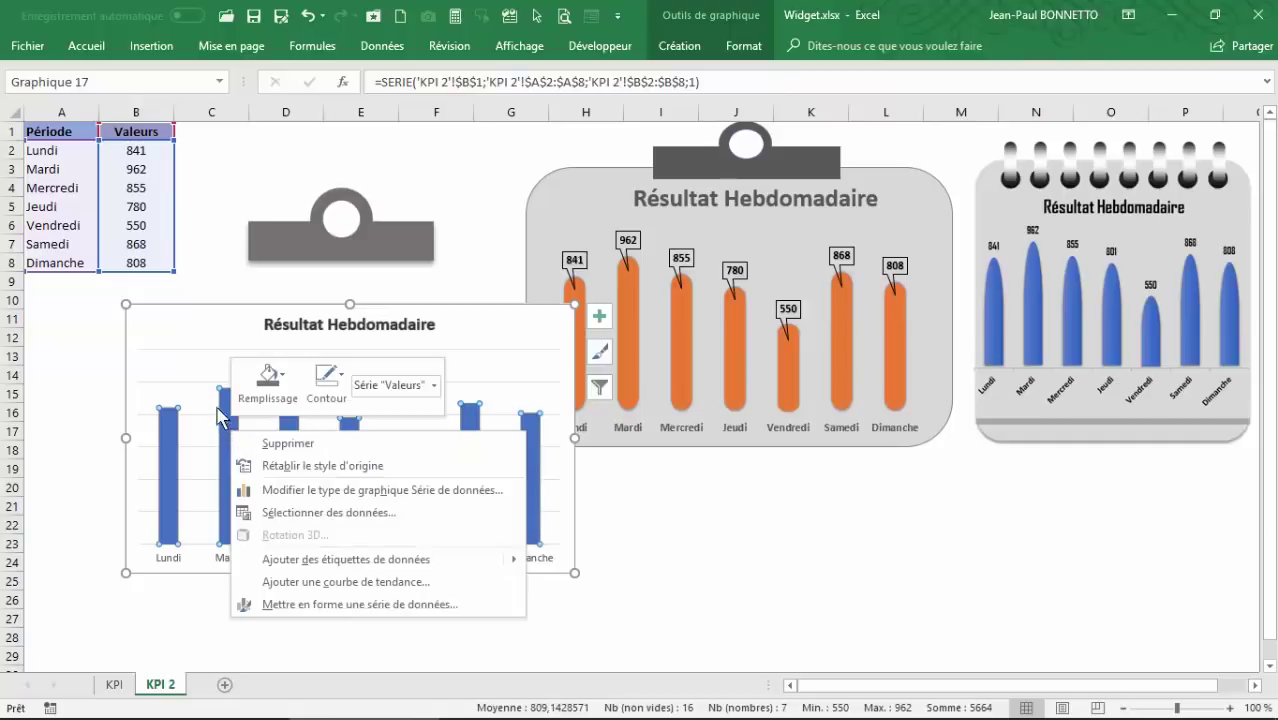
pyautogui.press('Escape')
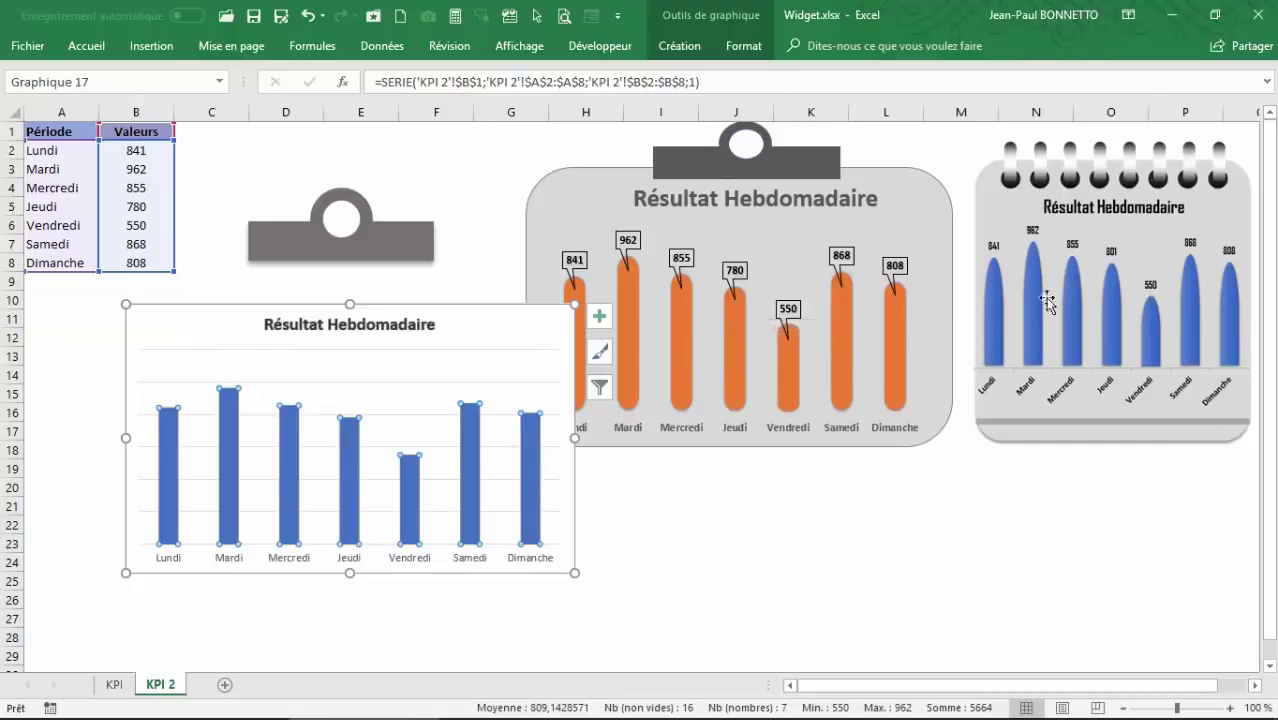
# Draw a tall rounded rectangle about 5.64 cm by 0.87 cm below the model chart, with its corners rounded to the maximum
pyautogui.click(722, 531)
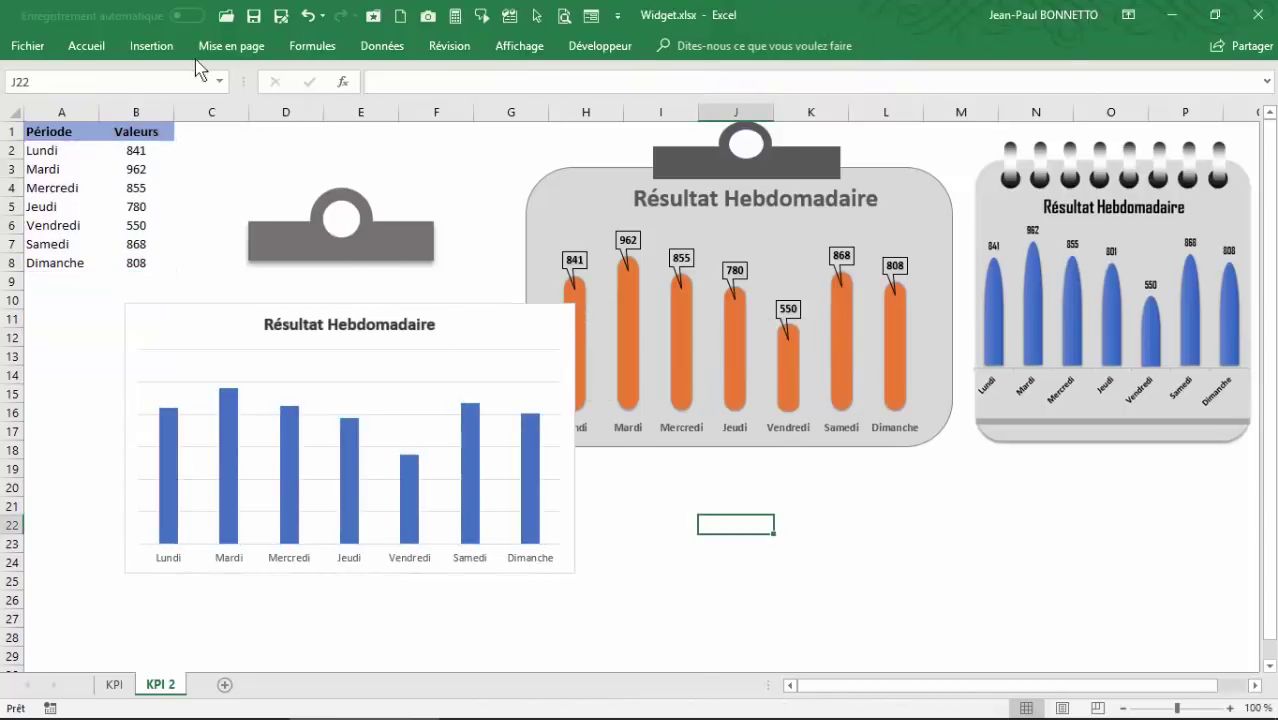
pyautogui.click(145, 46)
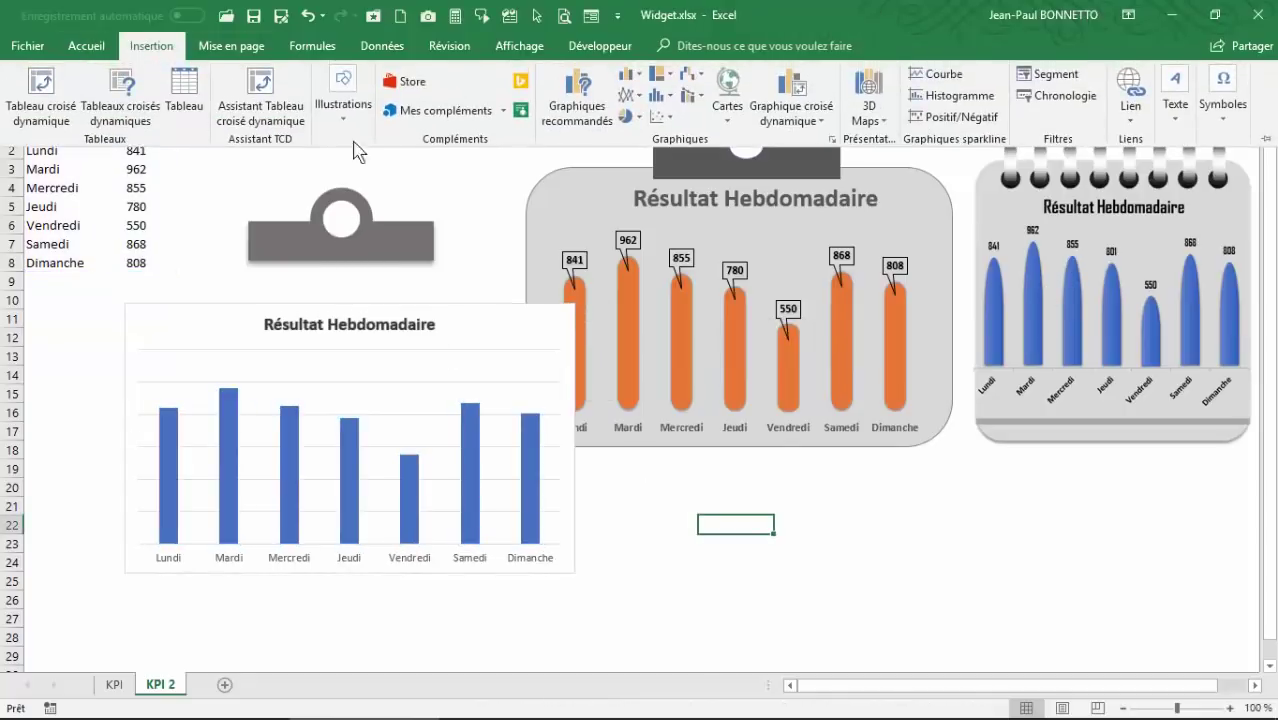
pyautogui.click(342, 112)
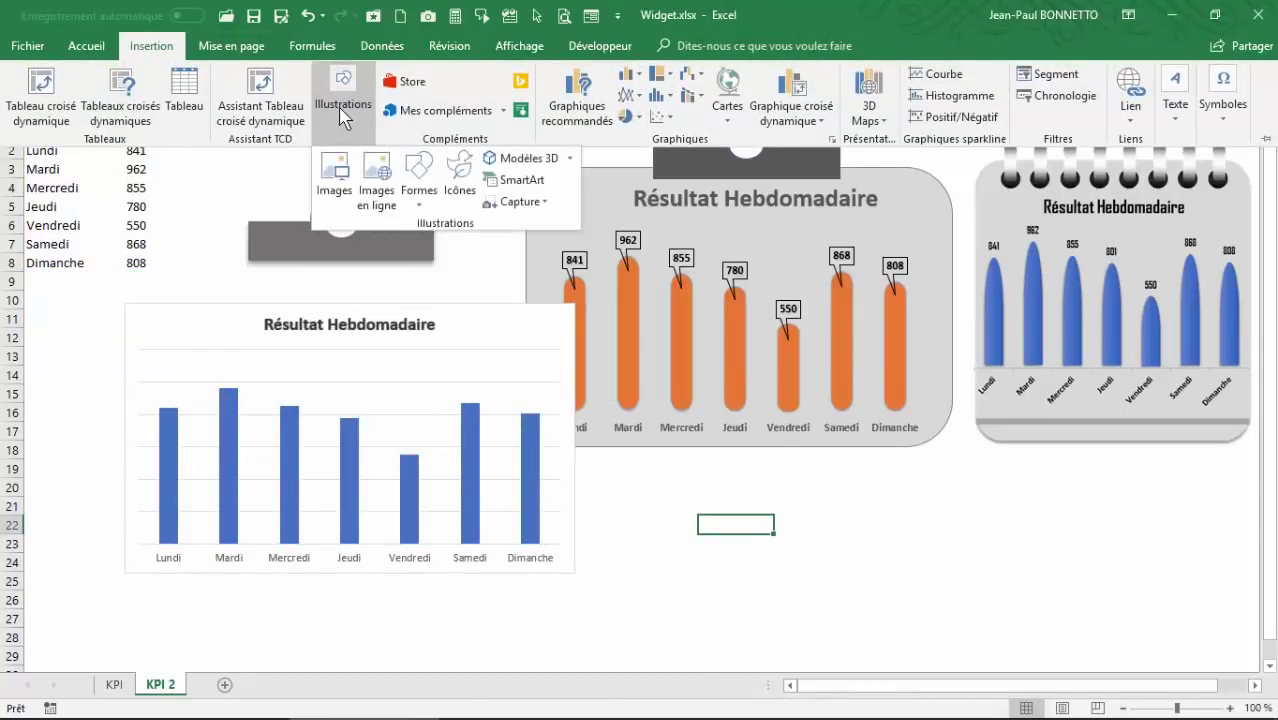
pyautogui.click(417, 200)
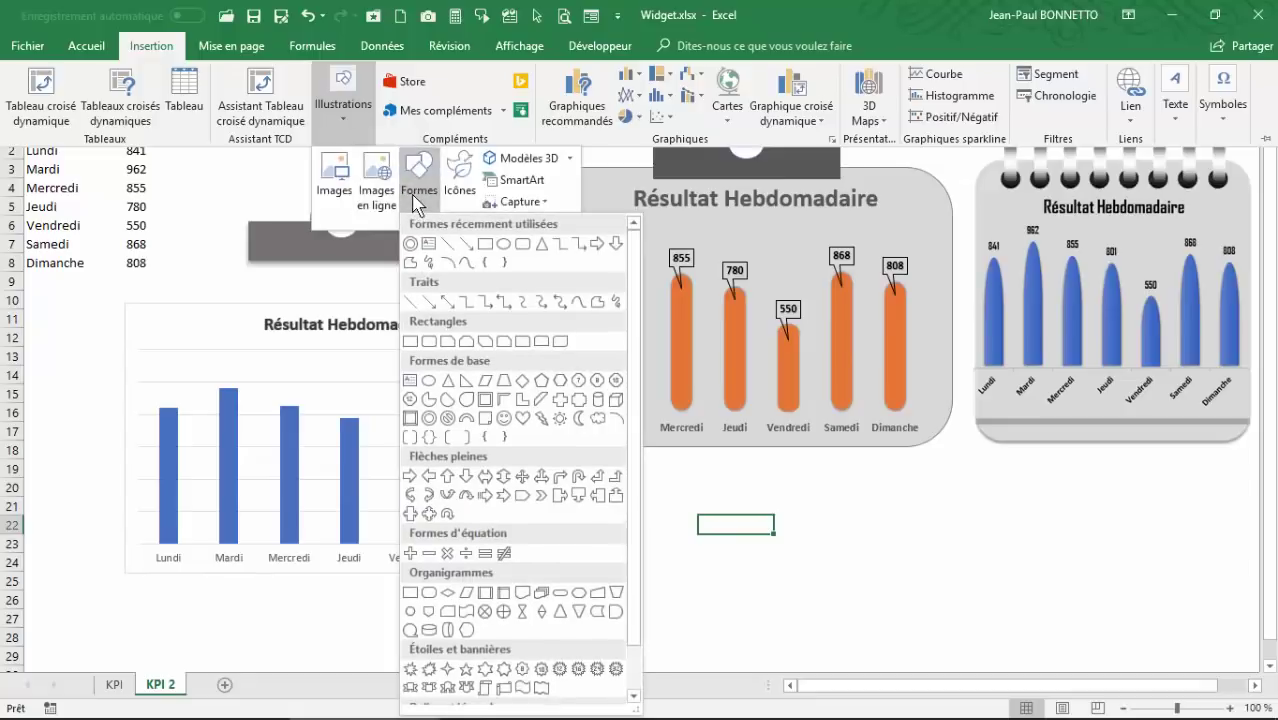
pyautogui.click(527, 245)
pyautogui.moveTo(673, 539); pyautogui.dragTo(685, 652)
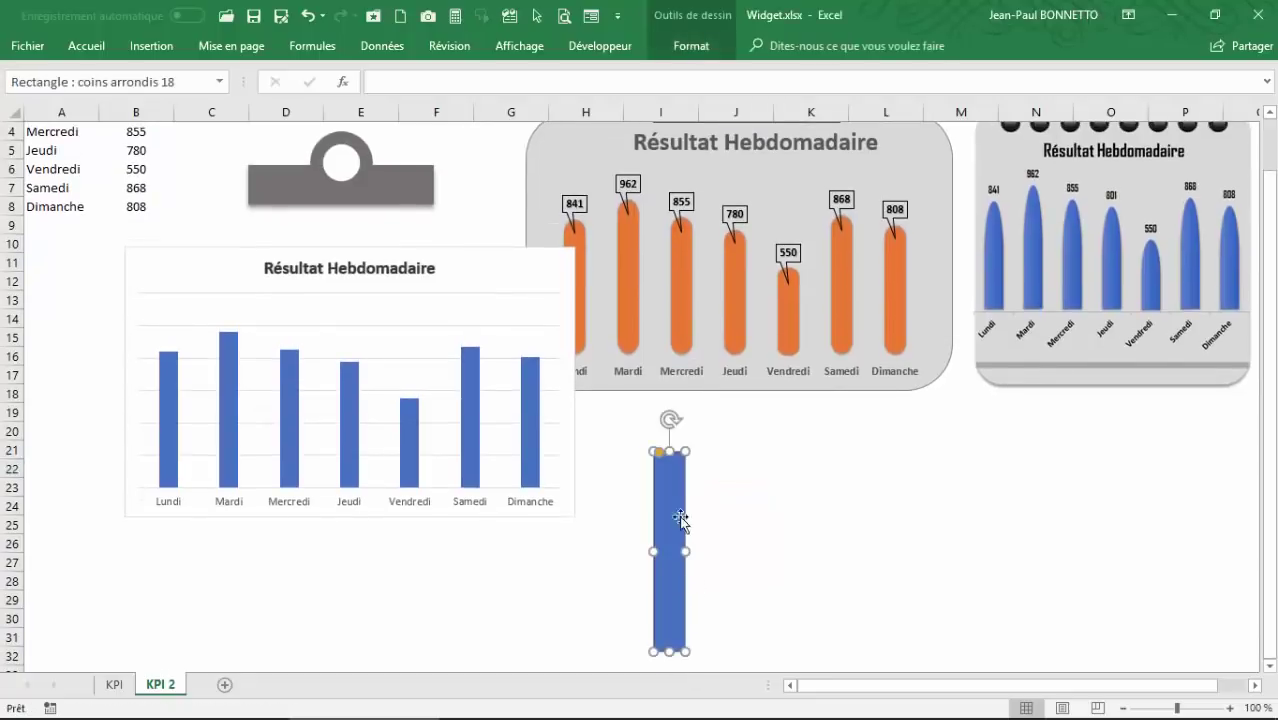
pyautogui.moveTo(659, 456); pyautogui.dragTo(722, 452)
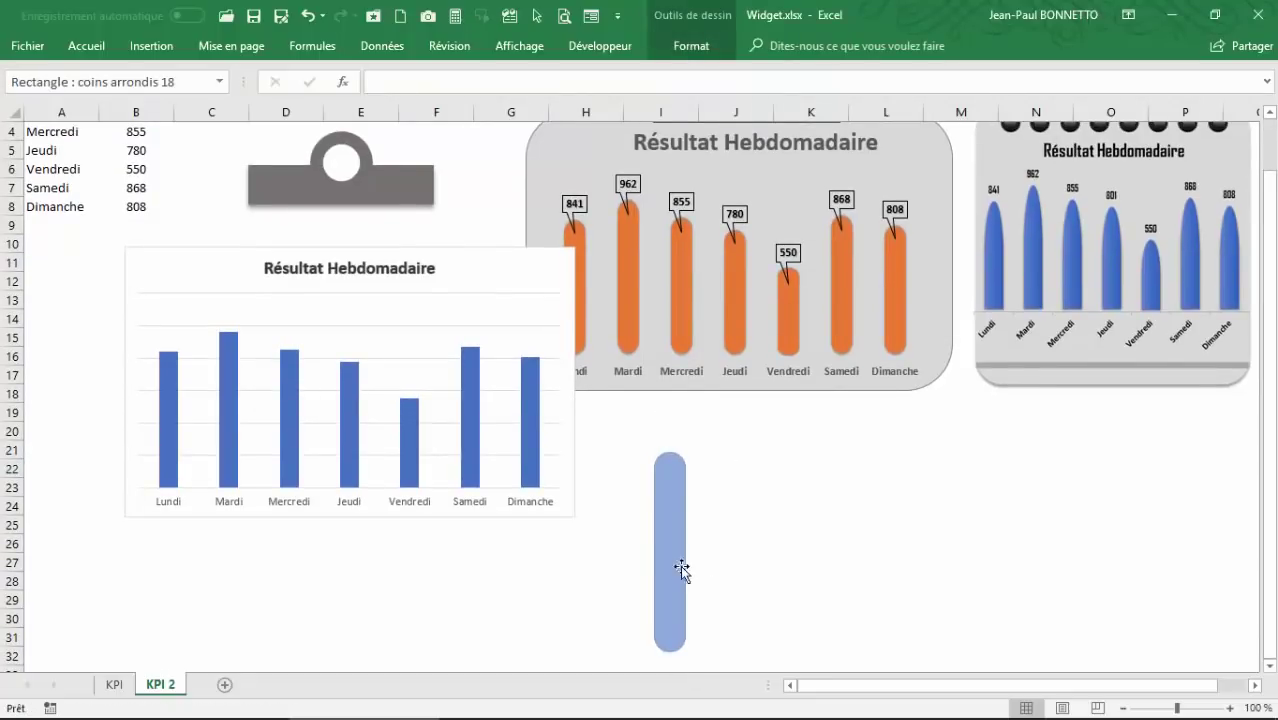
pyautogui.moveTo(681, 568); pyautogui.dragTo(713, 490)
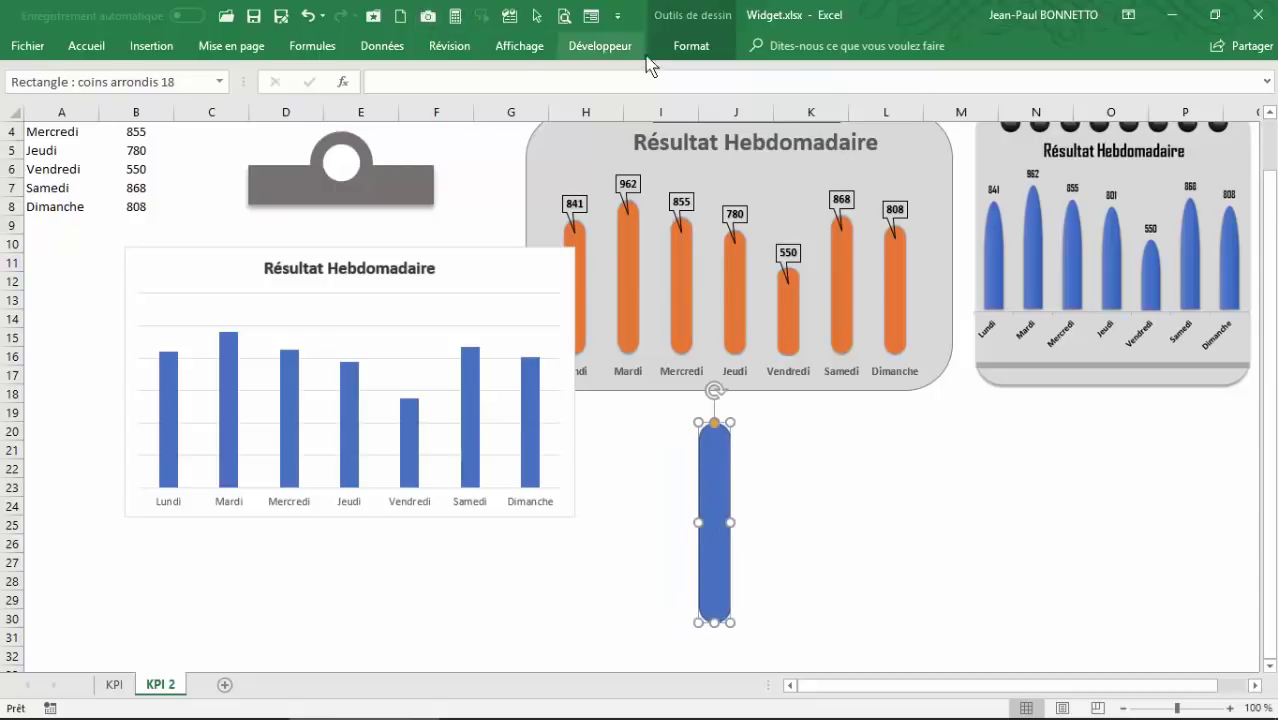
# Remove the outline of the rounded rectangle and fill it with the orange theme colour
pyautogui.click(689, 47)
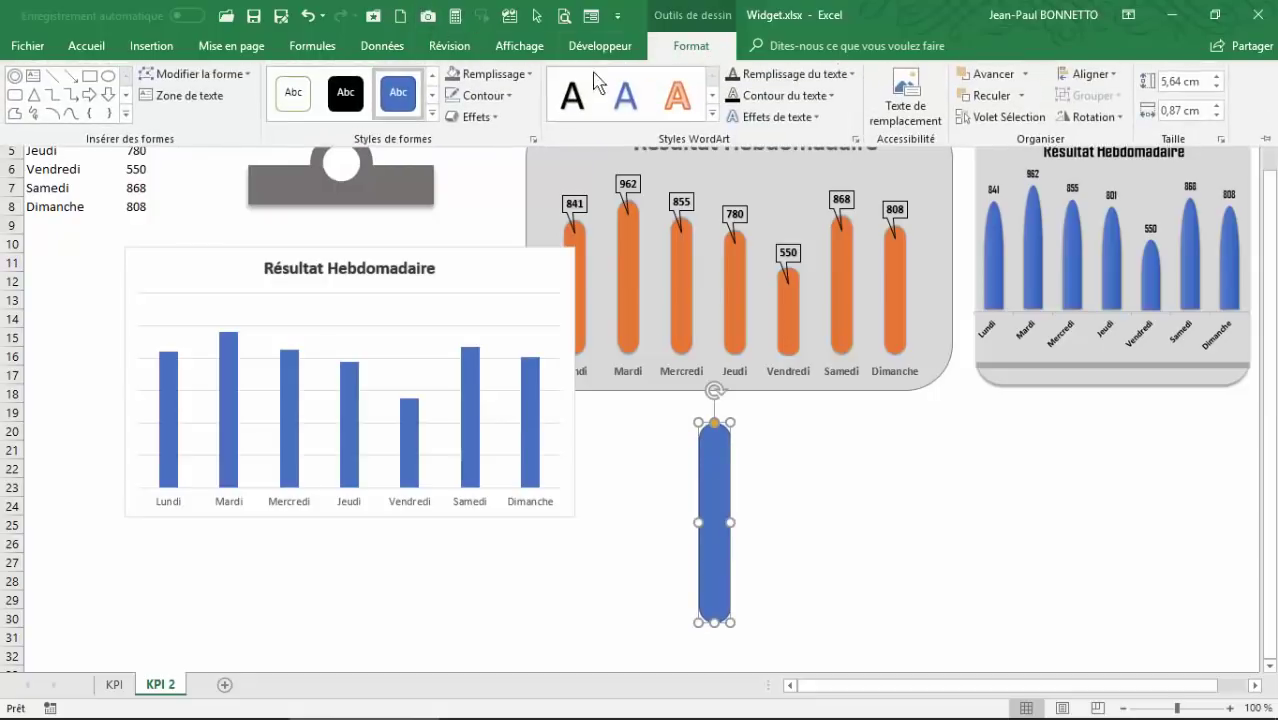
pyautogui.click(506, 95)
pyautogui.click(507, 285)
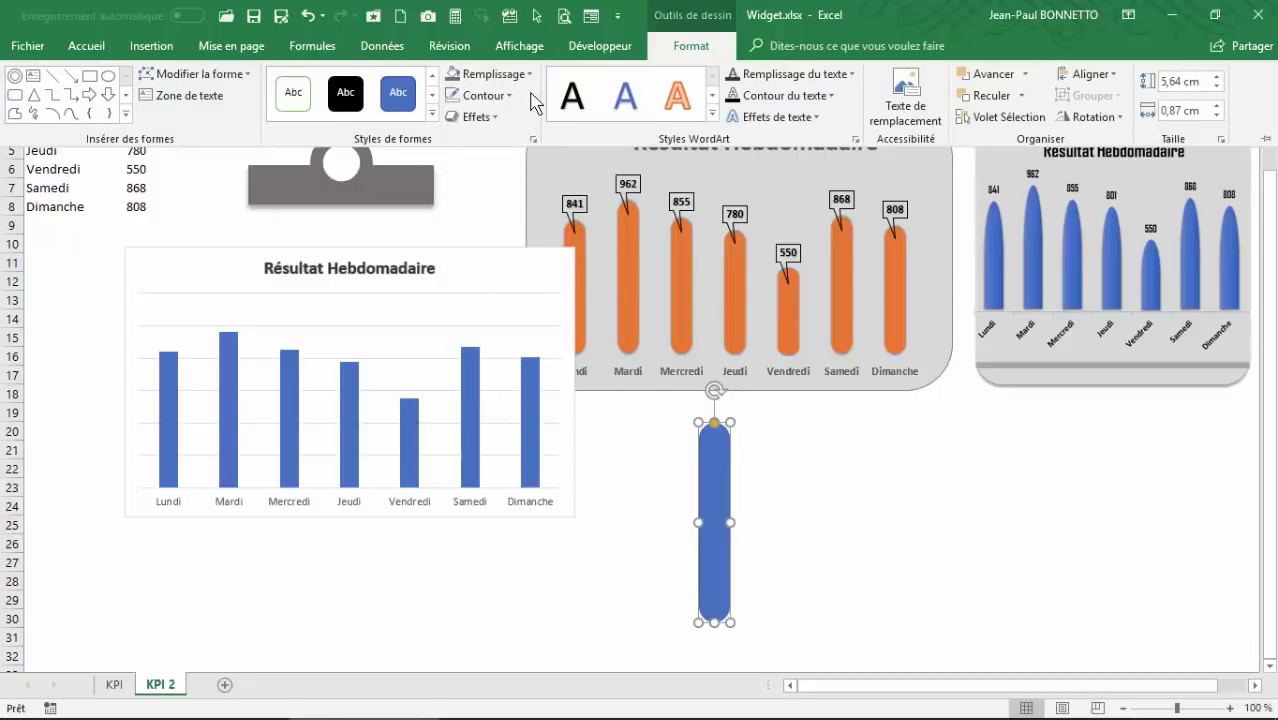
pyautogui.click(490, 74)
pyautogui.click(531, 139)
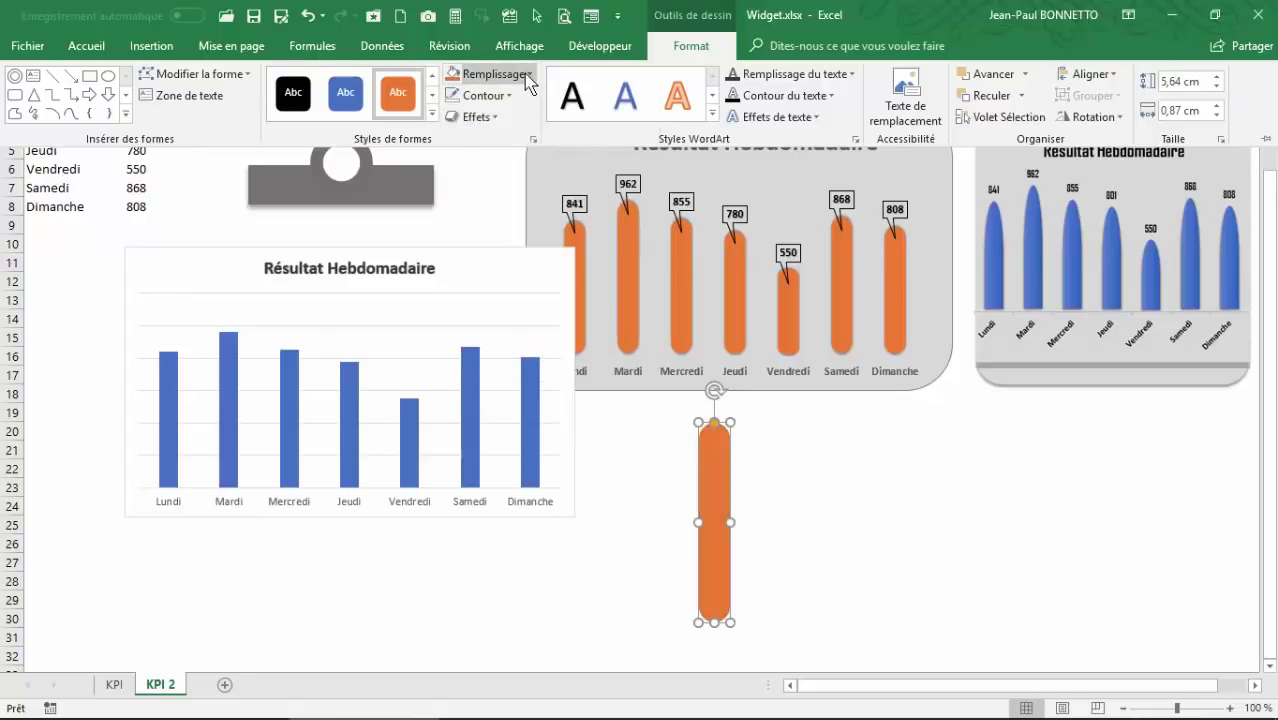
# Apply an outer shadow offset to the lower right to the orange rounded rectangle and keep the shape selected
pyautogui.click(478, 118)
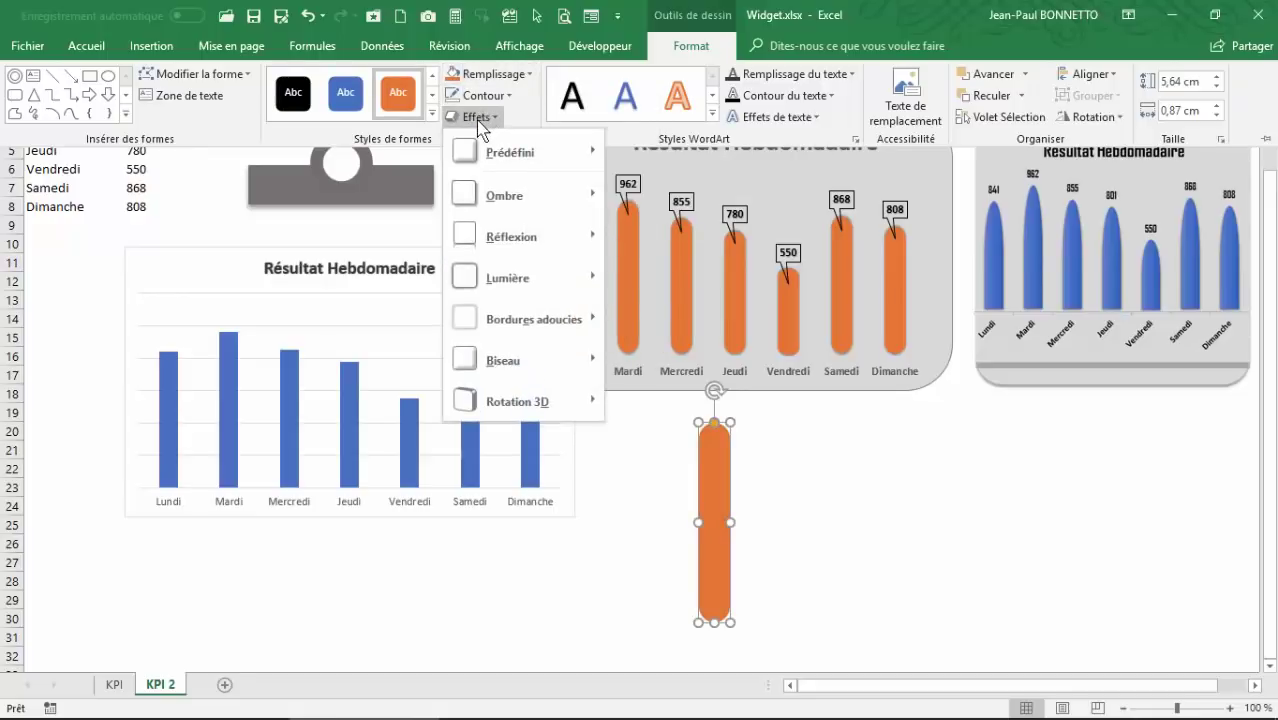
pyautogui.moveTo(467, 158)
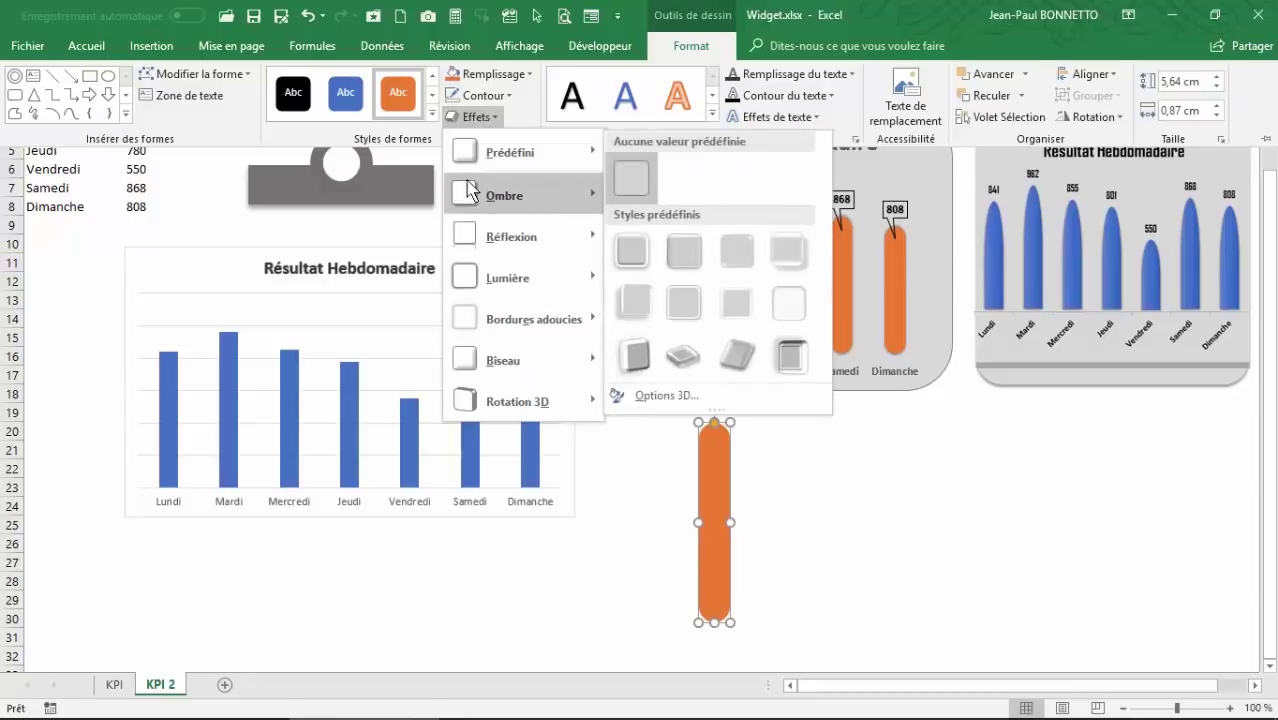
pyautogui.moveTo(470, 195)
pyautogui.click(628, 293)
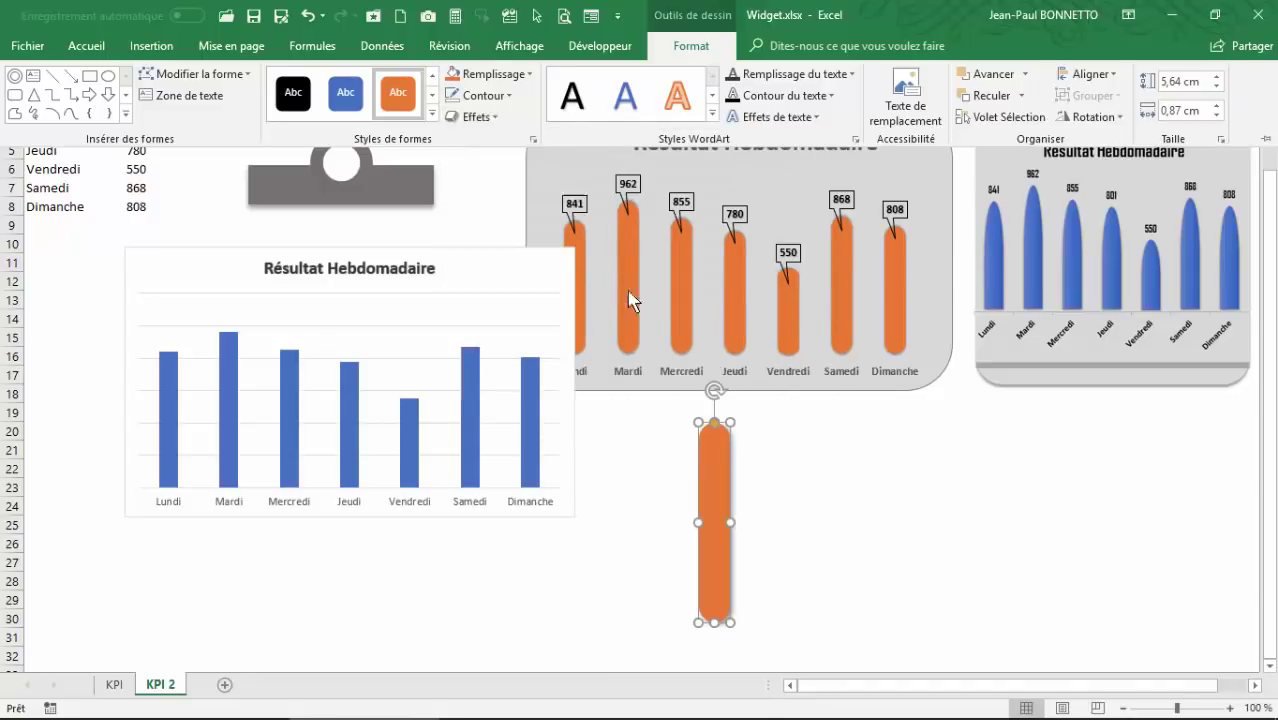
pyautogui.click(715, 487)
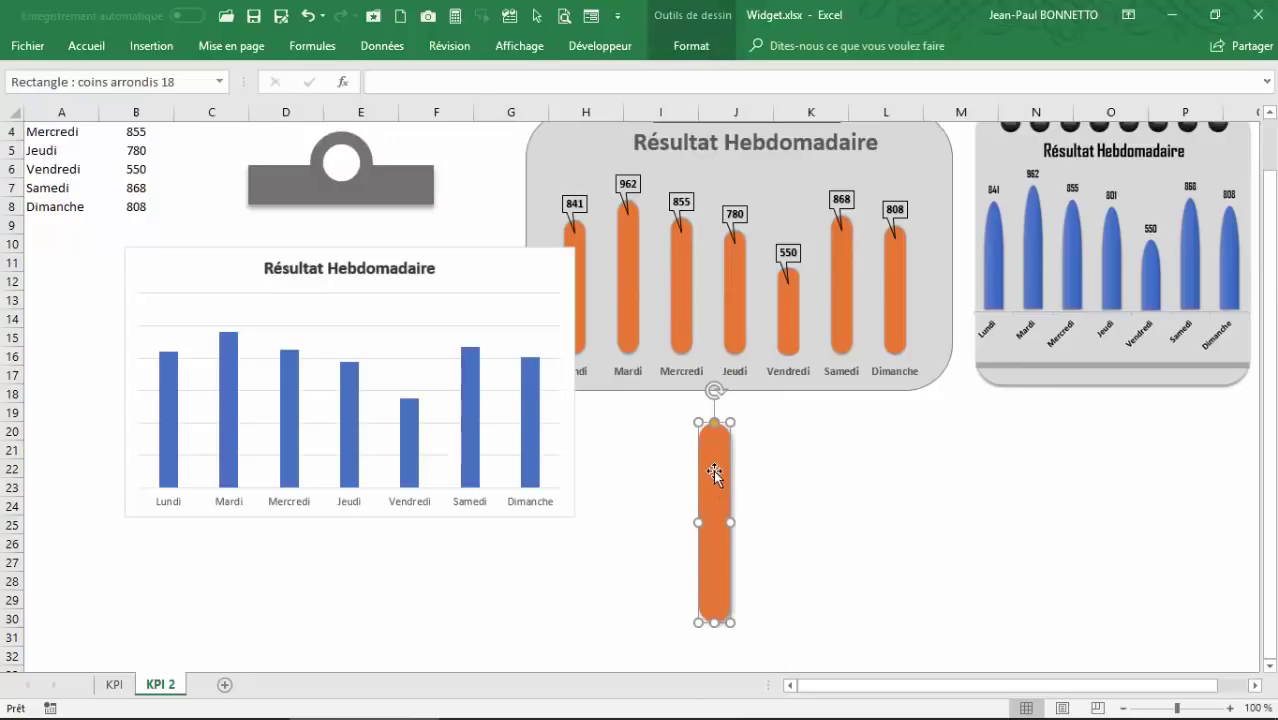
# Replace the blue column fill of the new chart's series with the copied orange rounded shape
pyautogui.click(228, 378)
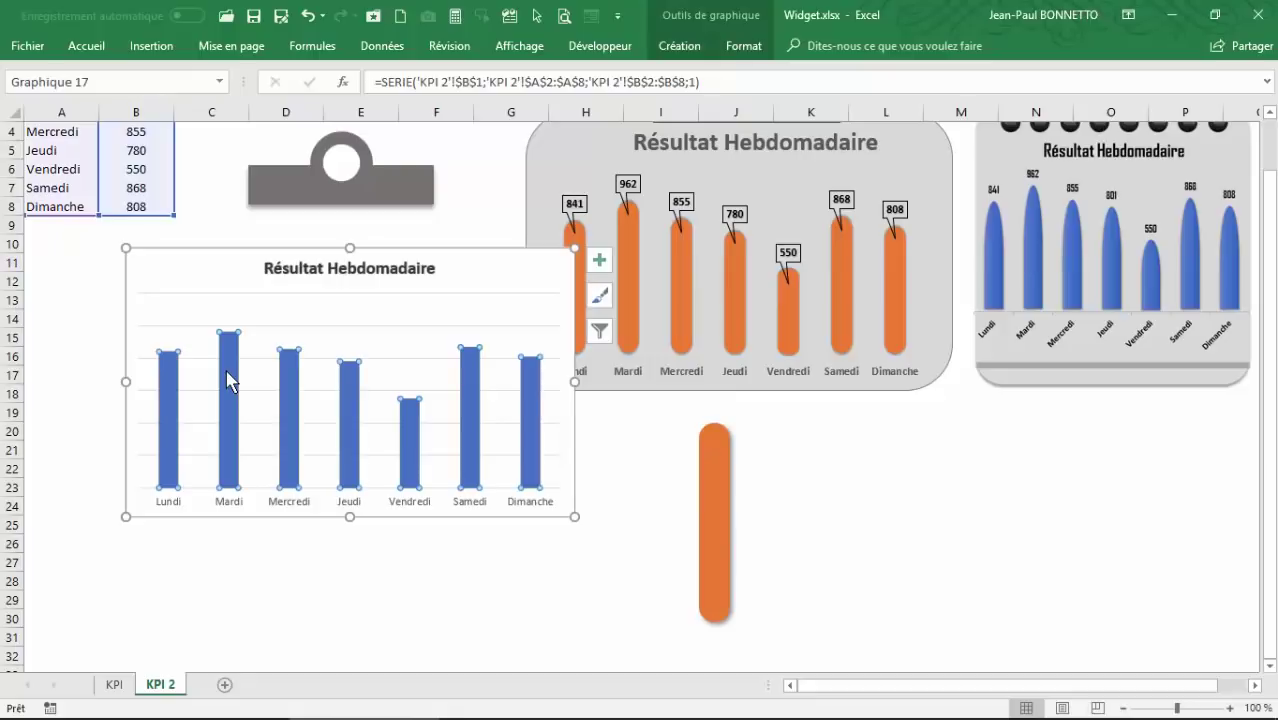
pyautogui.hotkey('ctrl', 'v')
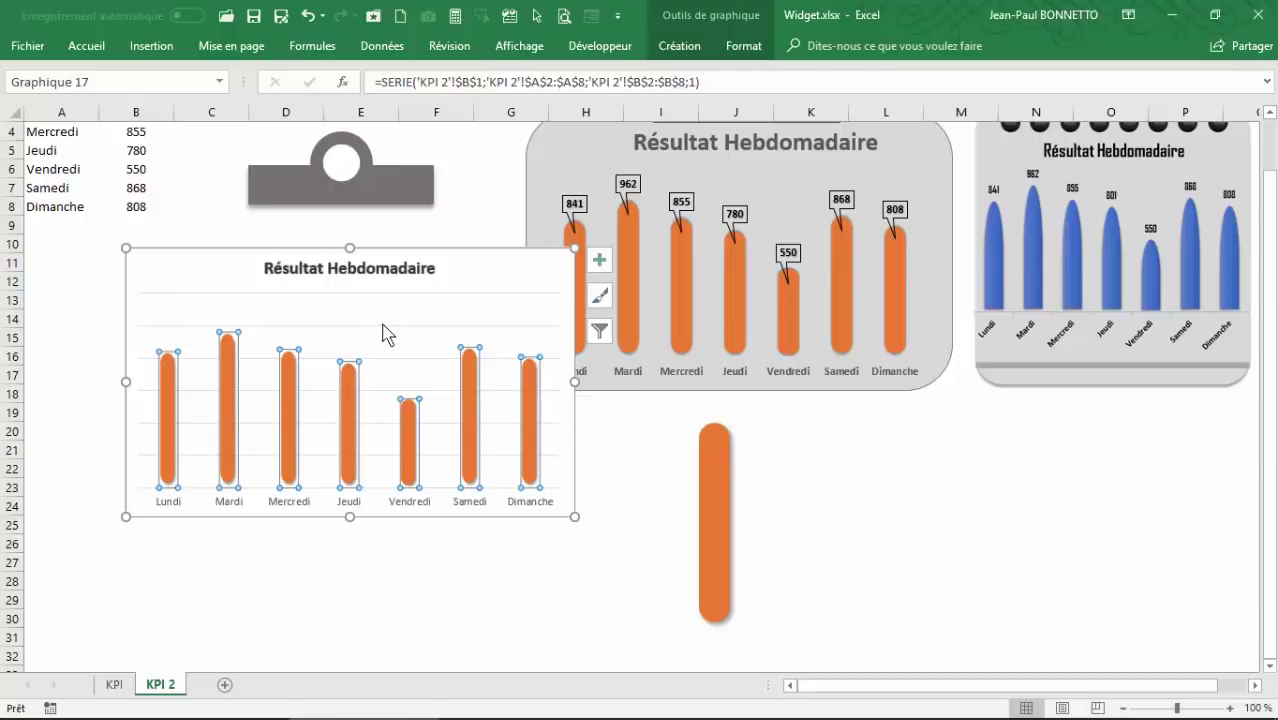
# Add data callouts to the chart's columns that show only the value, without the category name
pyautogui.click(599, 261)
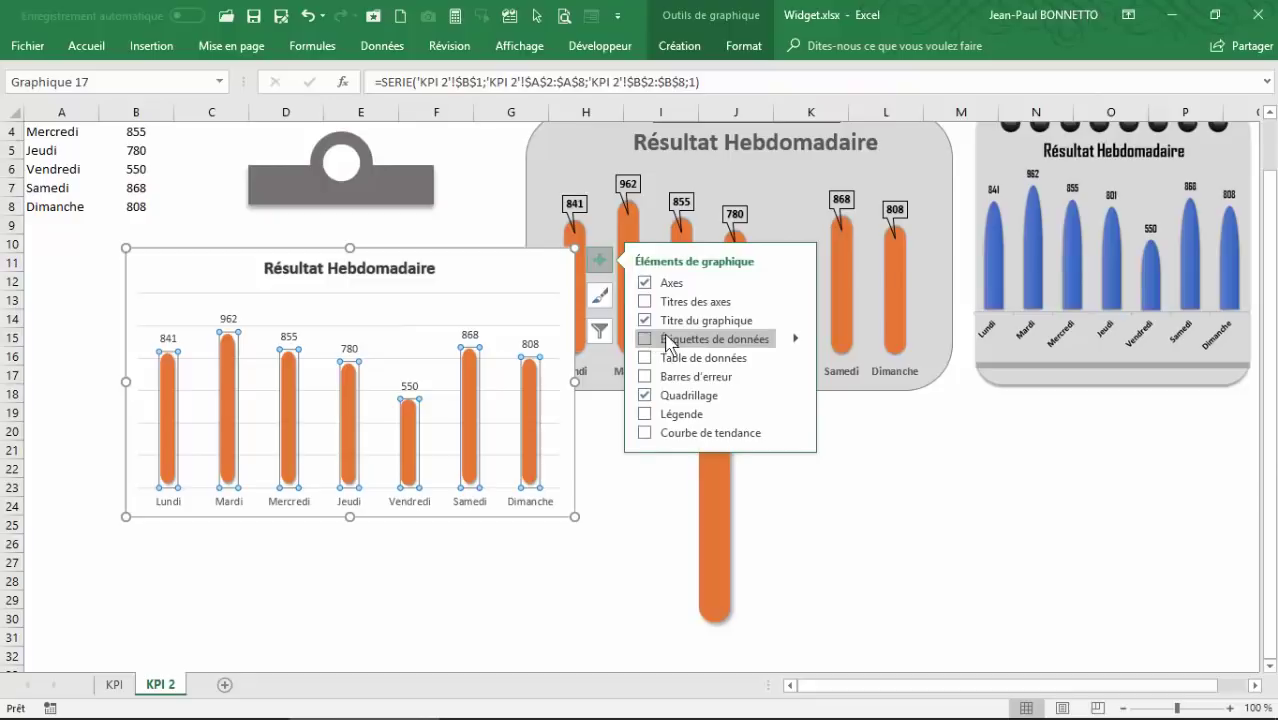
pyautogui.moveTo(792, 338)
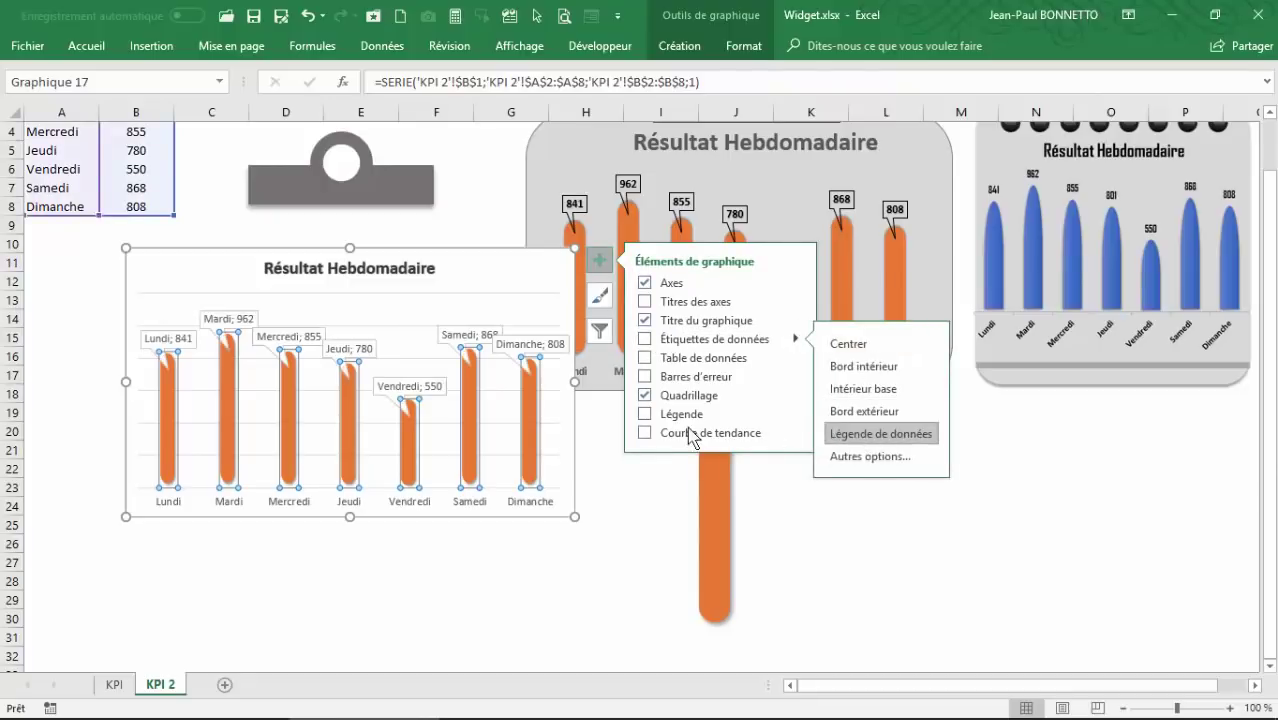
pyautogui.click(349, 350)
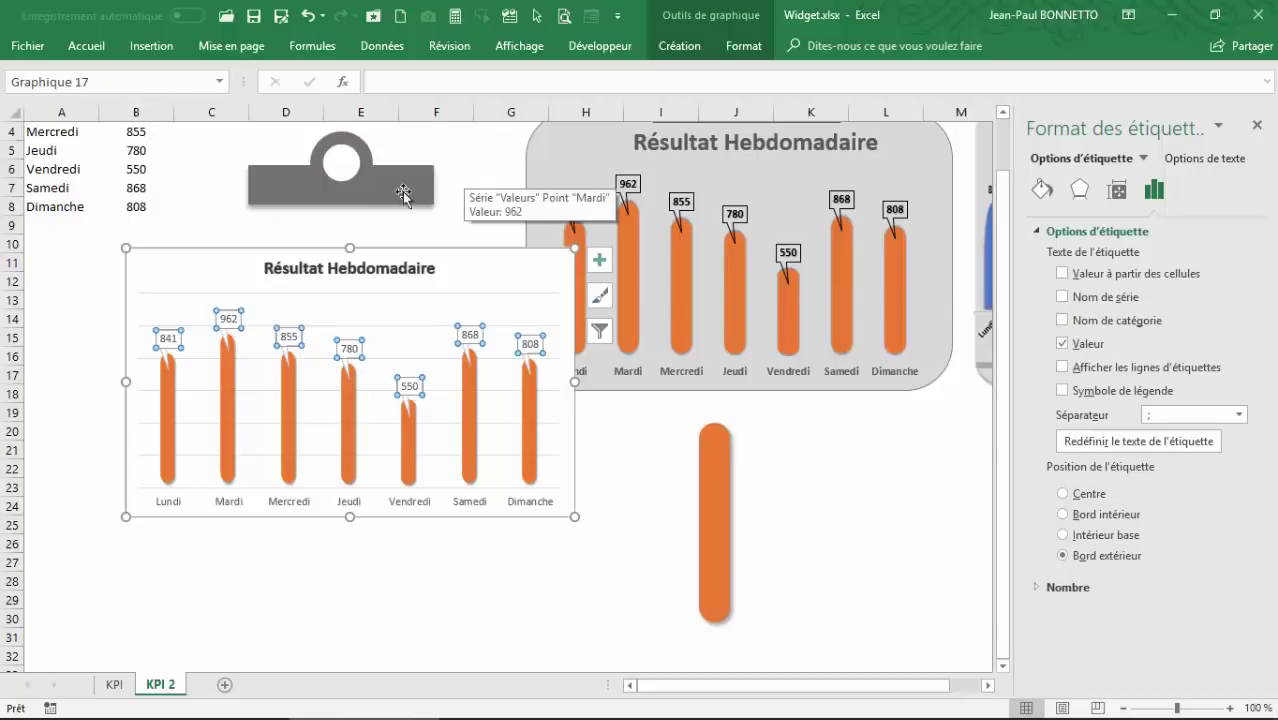
# Format the chart's data labels with bold black text and no outline
pyautogui.click(743, 46)
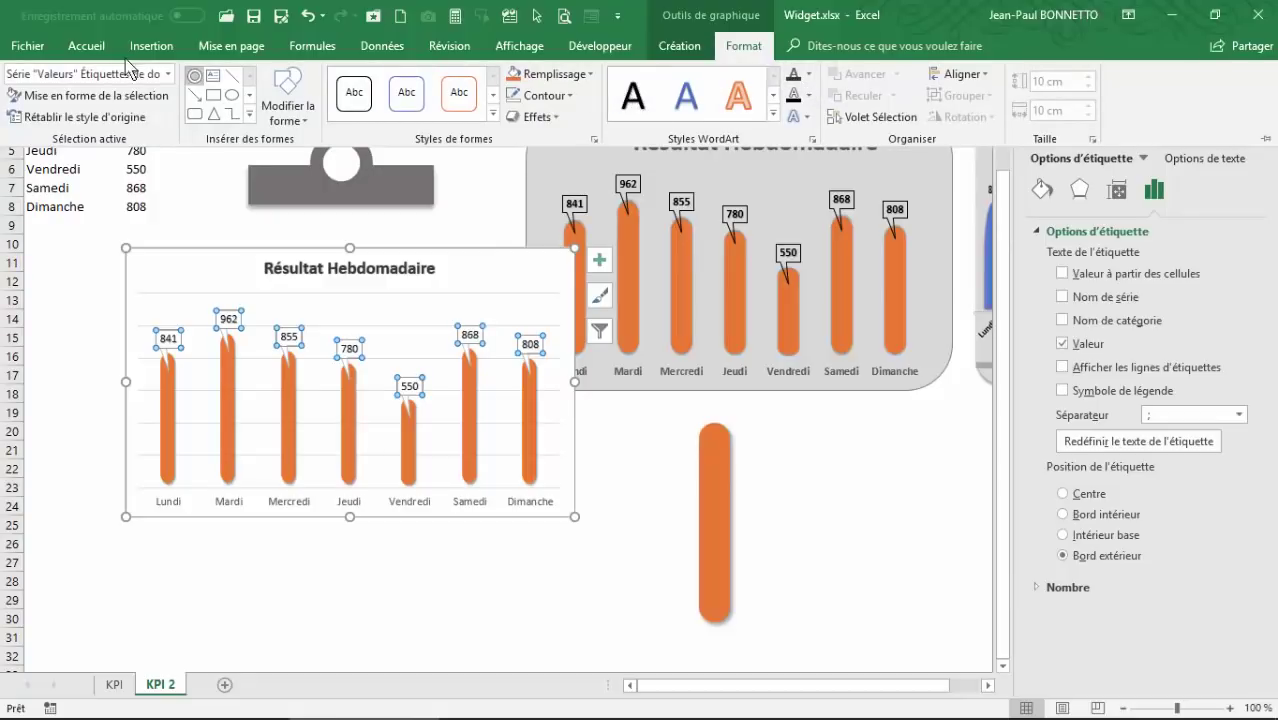
pyautogui.click(92, 47)
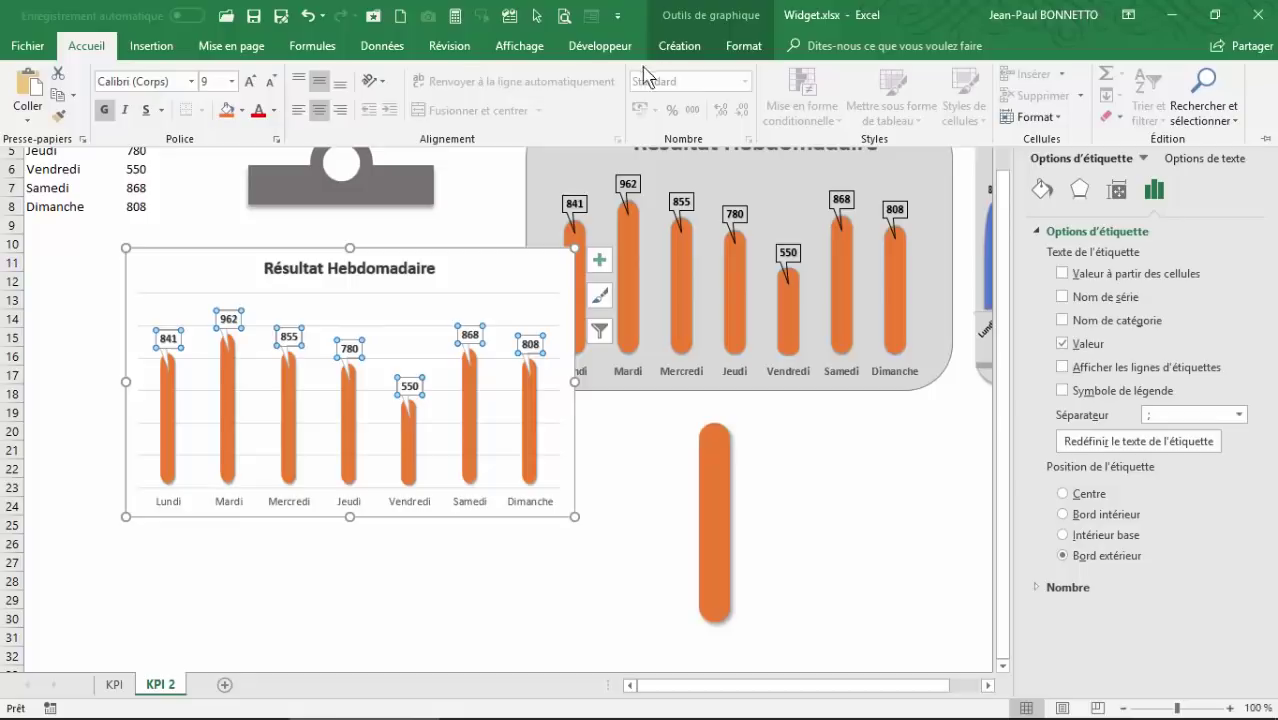
pyautogui.click(740, 46)
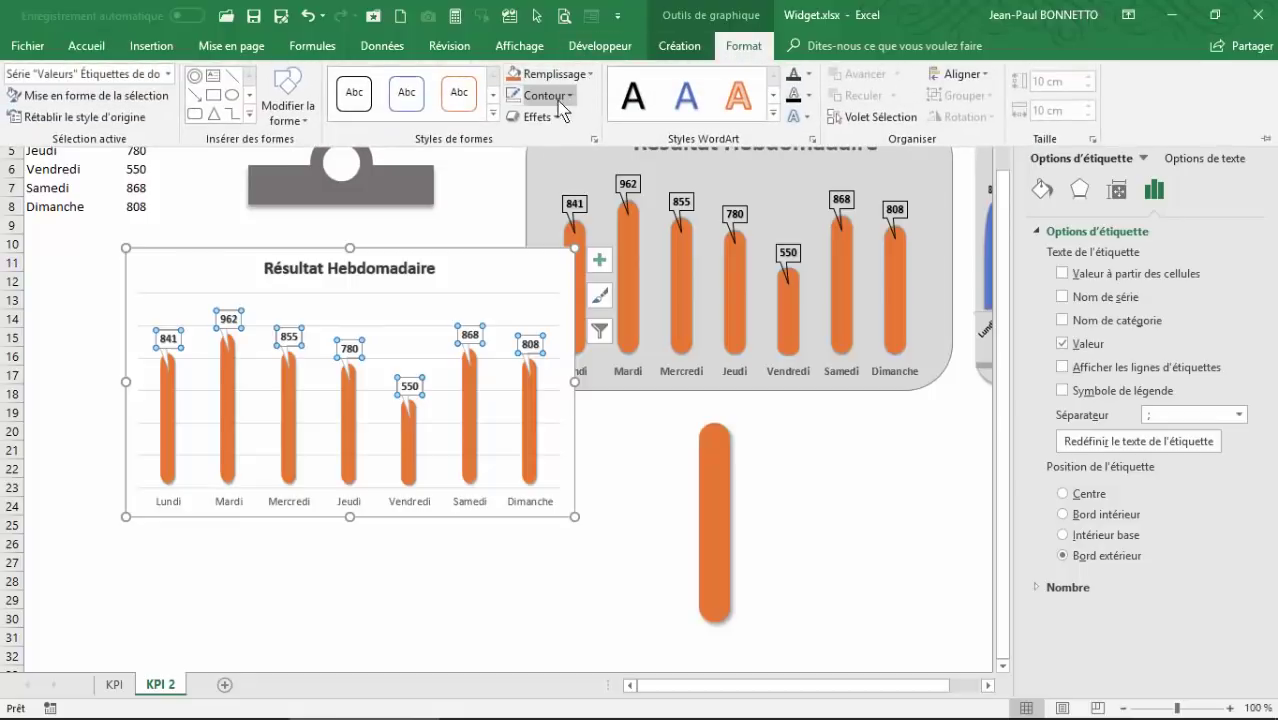
pyautogui.click(559, 99)
pyautogui.click(565, 285)
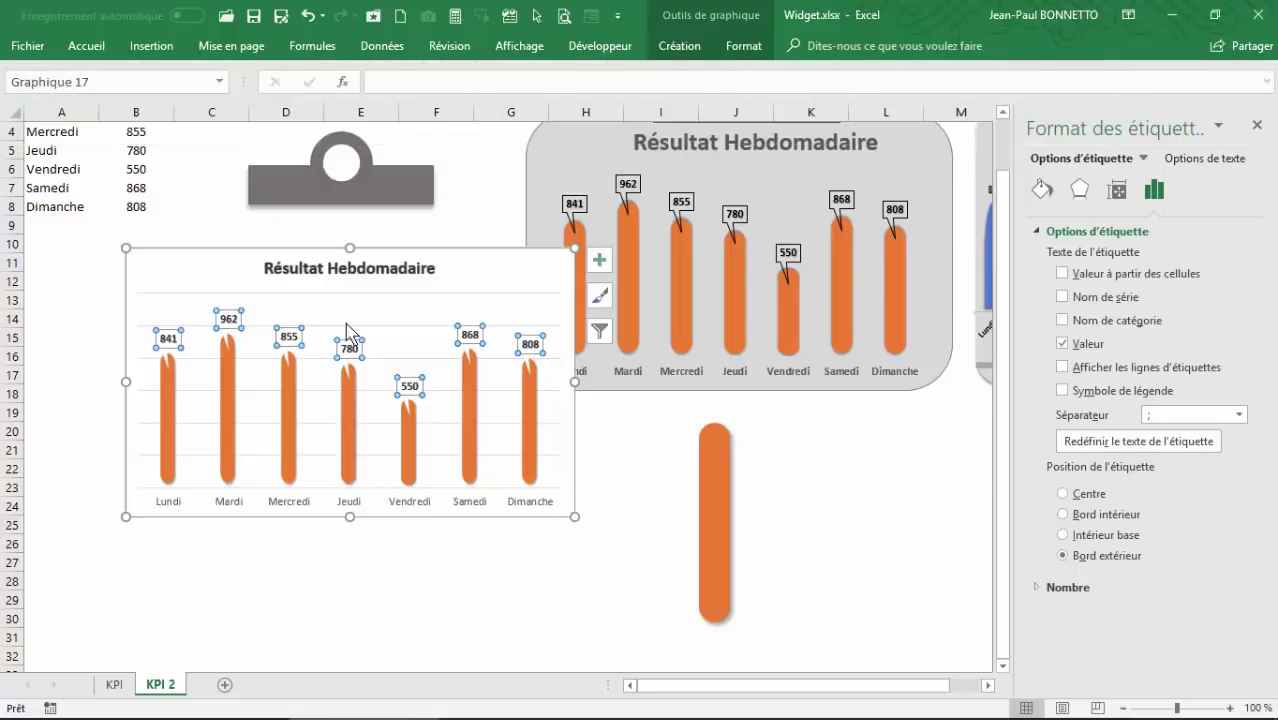
# Delete the horizontal gridlines from the new chart
pyautogui.click(410, 340)
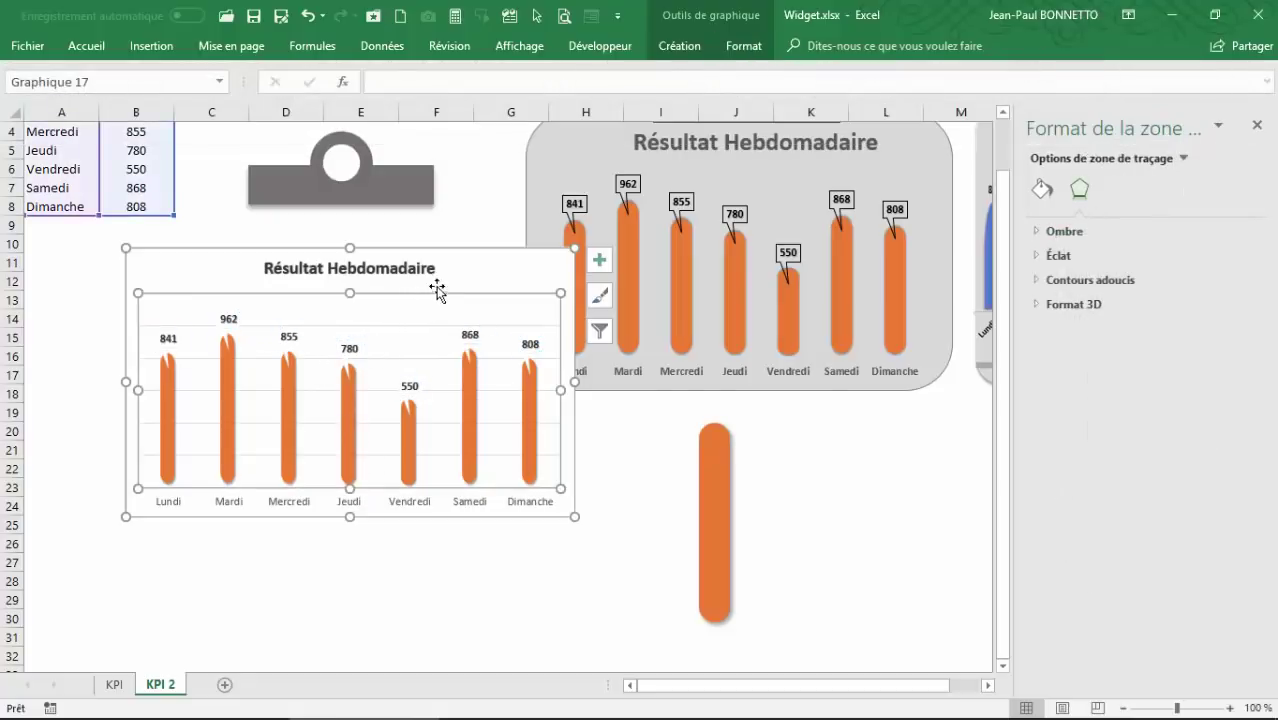
pyautogui.click(425, 327)
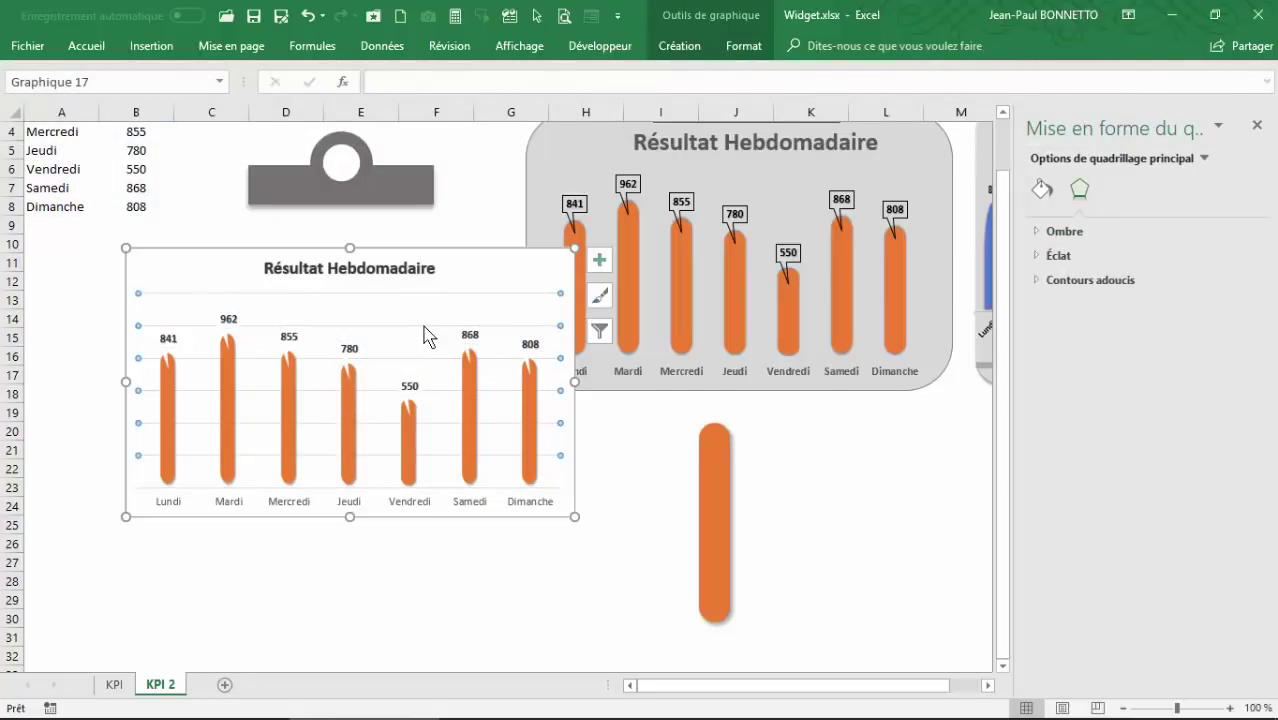
pyautogui.press('Escape')
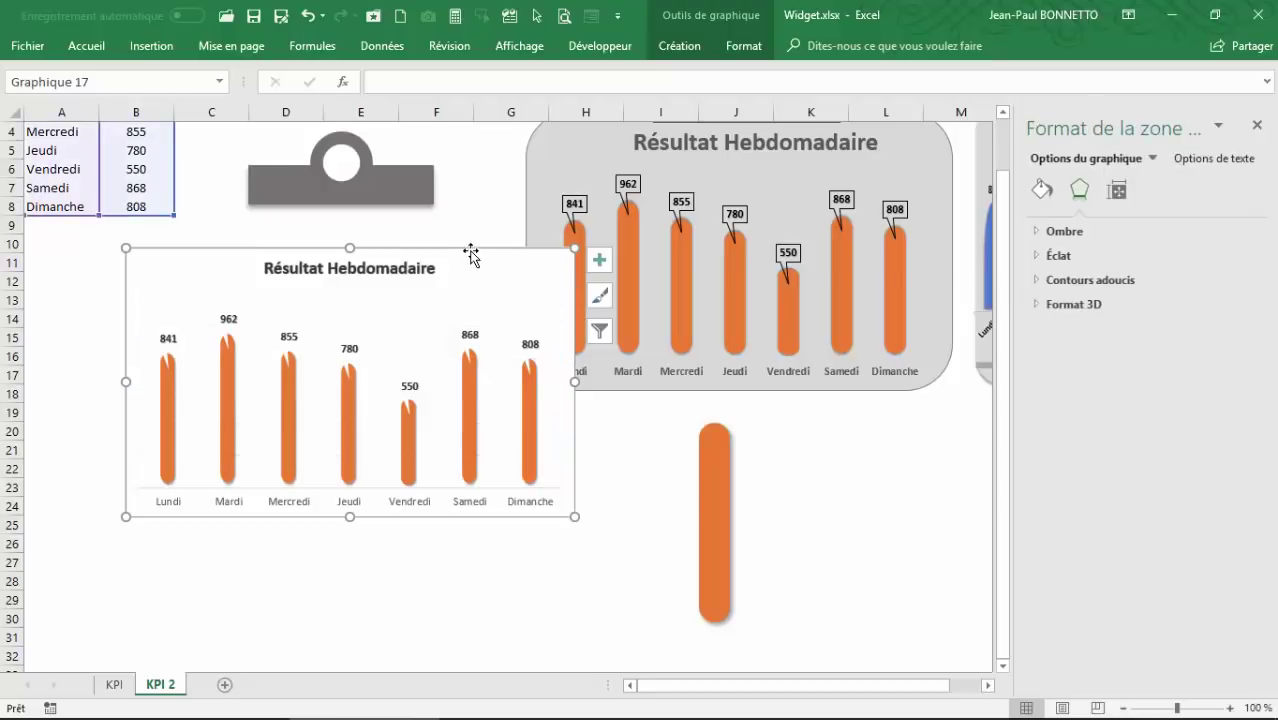
# Remove the outline of the chart area and move the chart slightly down and to the left on the sheet
pyautogui.click(742, 47)
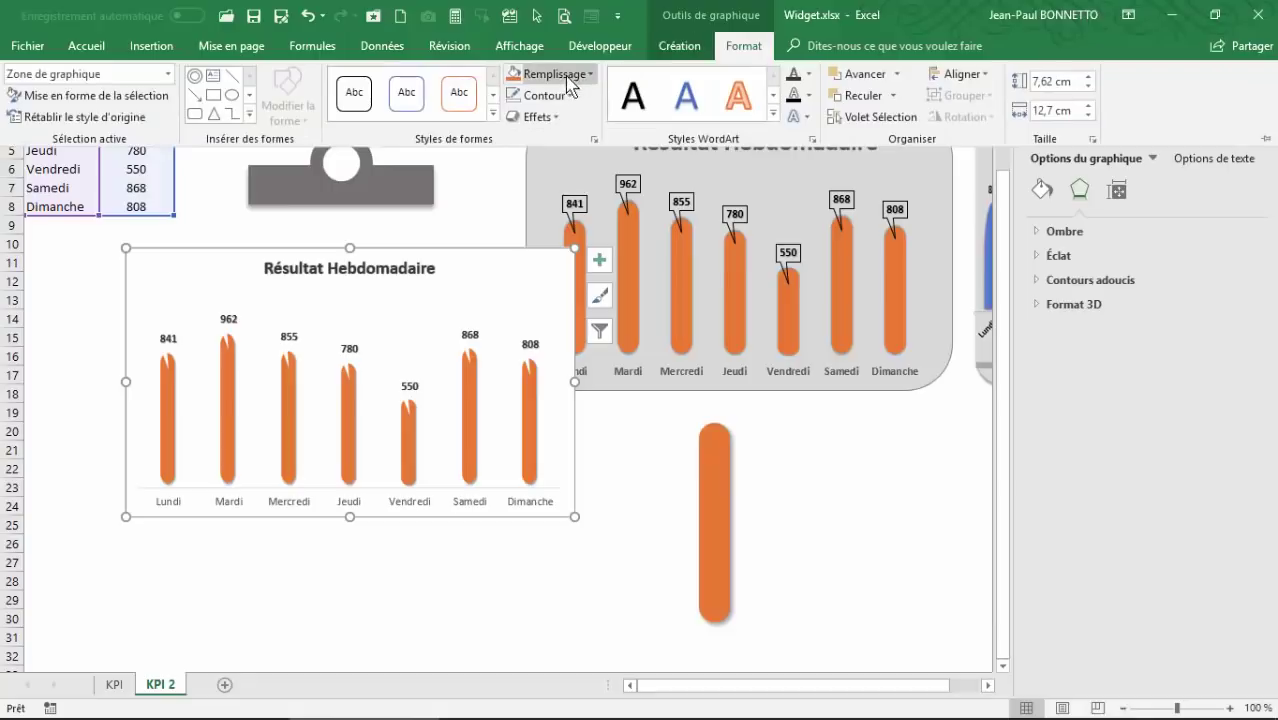
pyautogui.click(468, 256)
pyautogui.moveTo(460, 249); pyautogui.dragTo(322, 543)
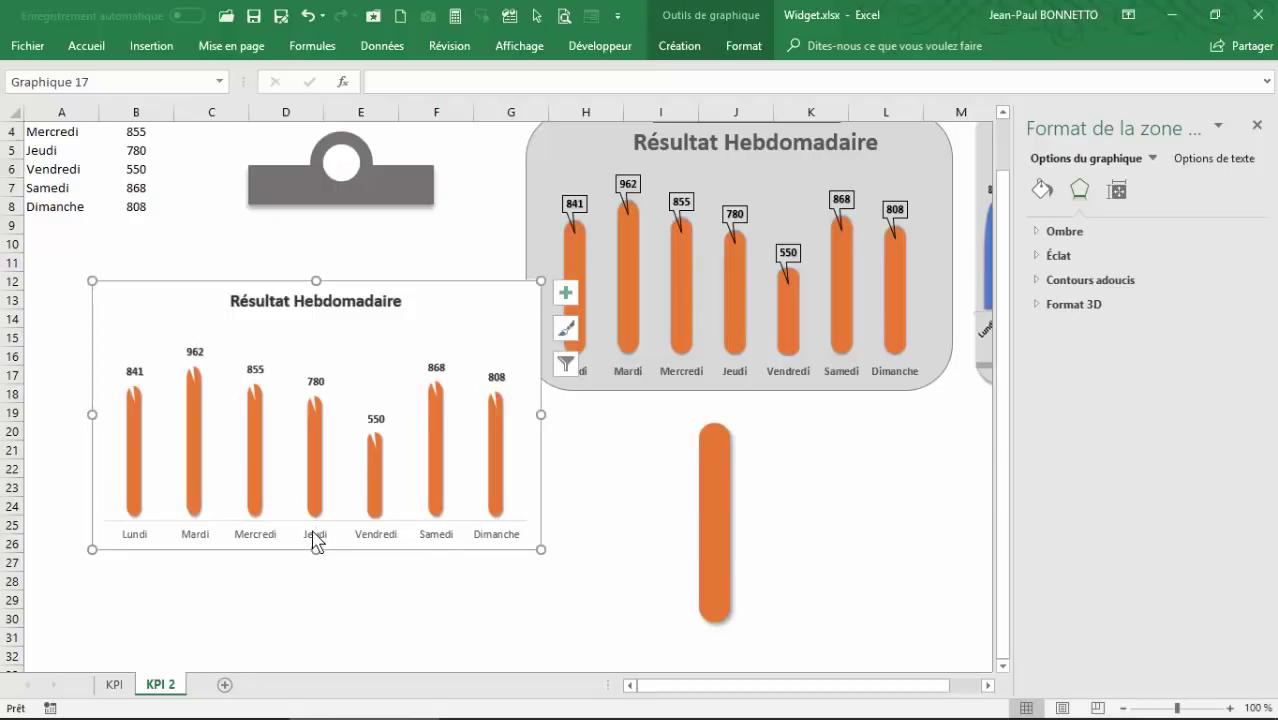
# Examine the horizontal axis formatting options, including its tick marks and label settings
pyautogui.click(316, 538)
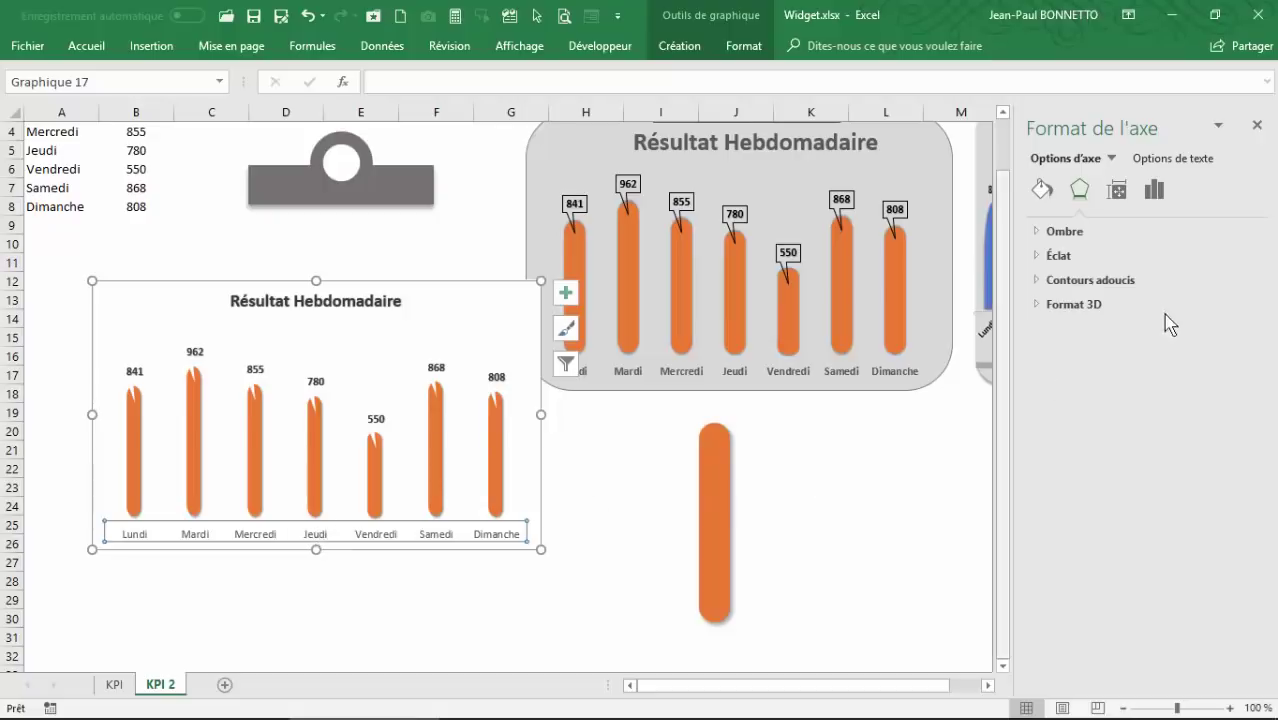
pyautogui.rightClick(410, 533)
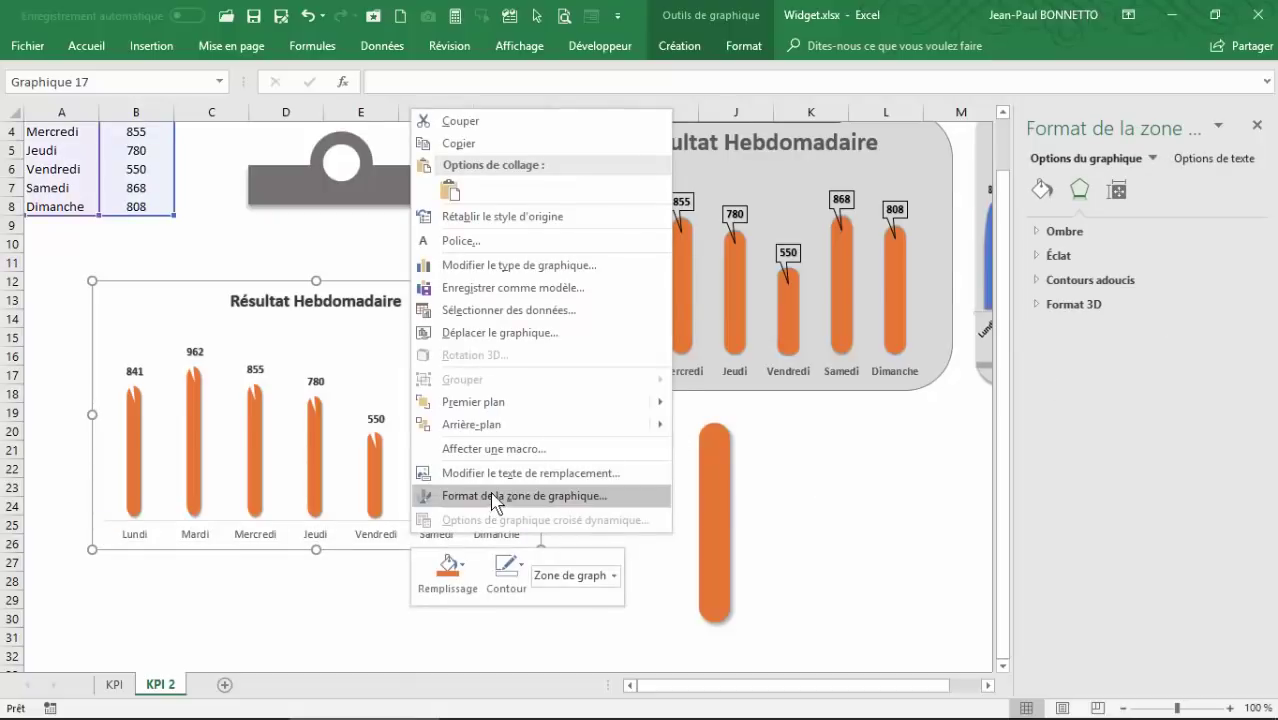
pyautogui.click(450, 491)
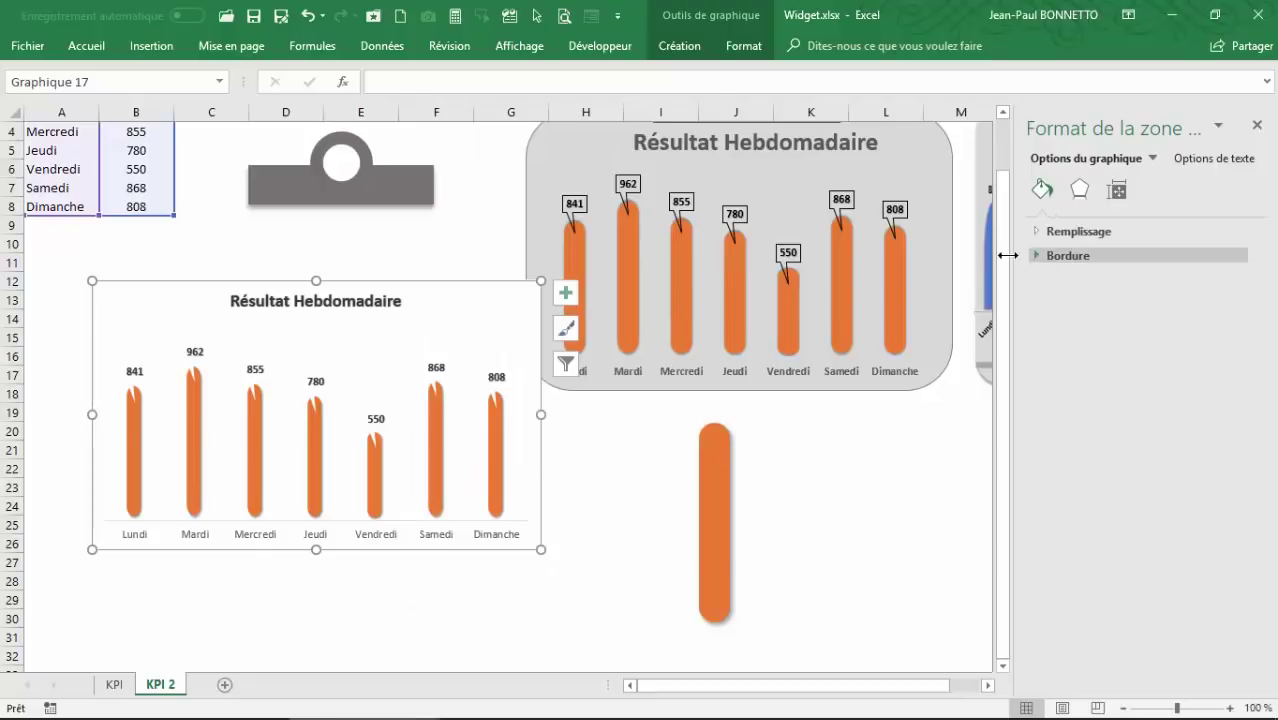
pyautogui.click(316, 532)
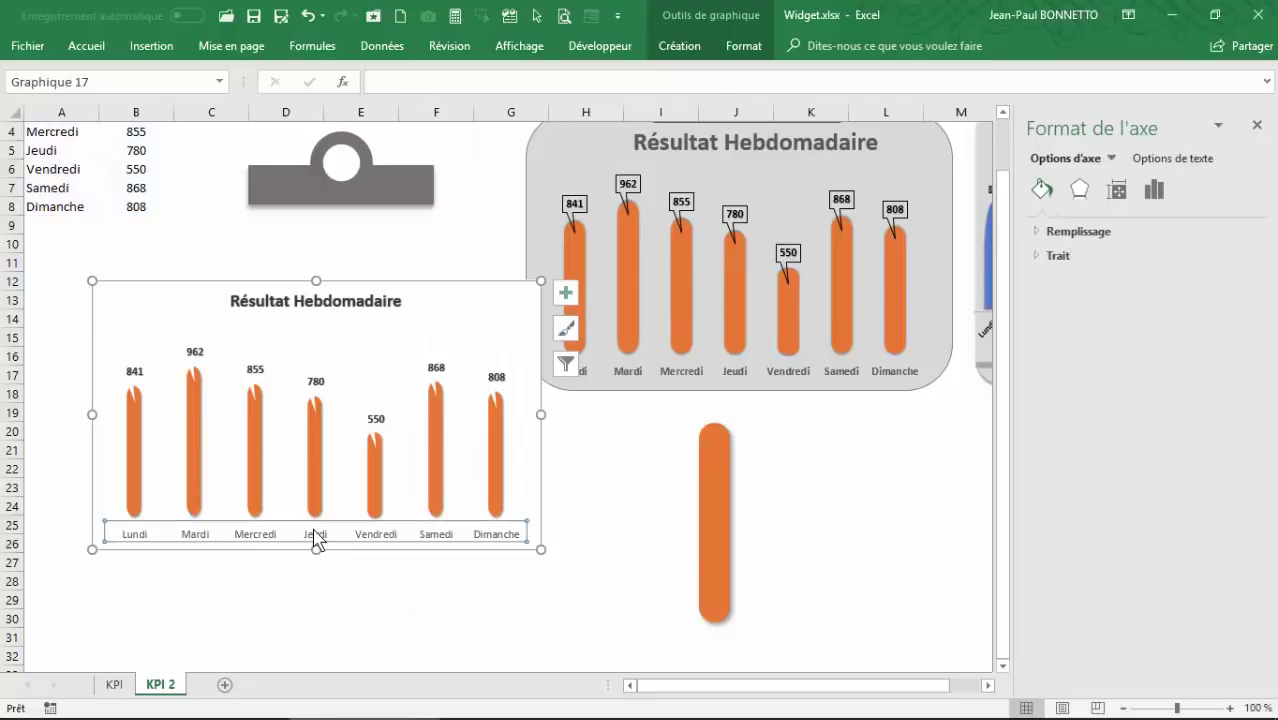
pyautogui.rightClick(316, 534)
pyautogui.click(385, 516)
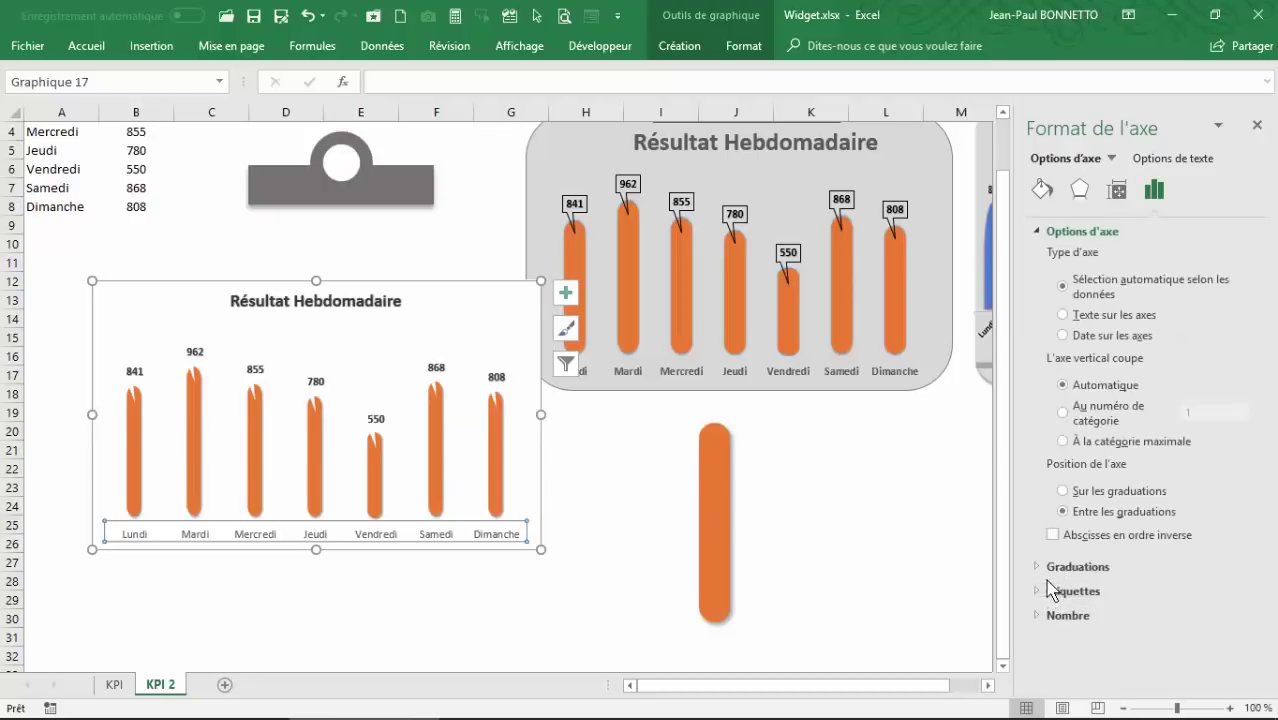
pyautogui.click(1055, 566)
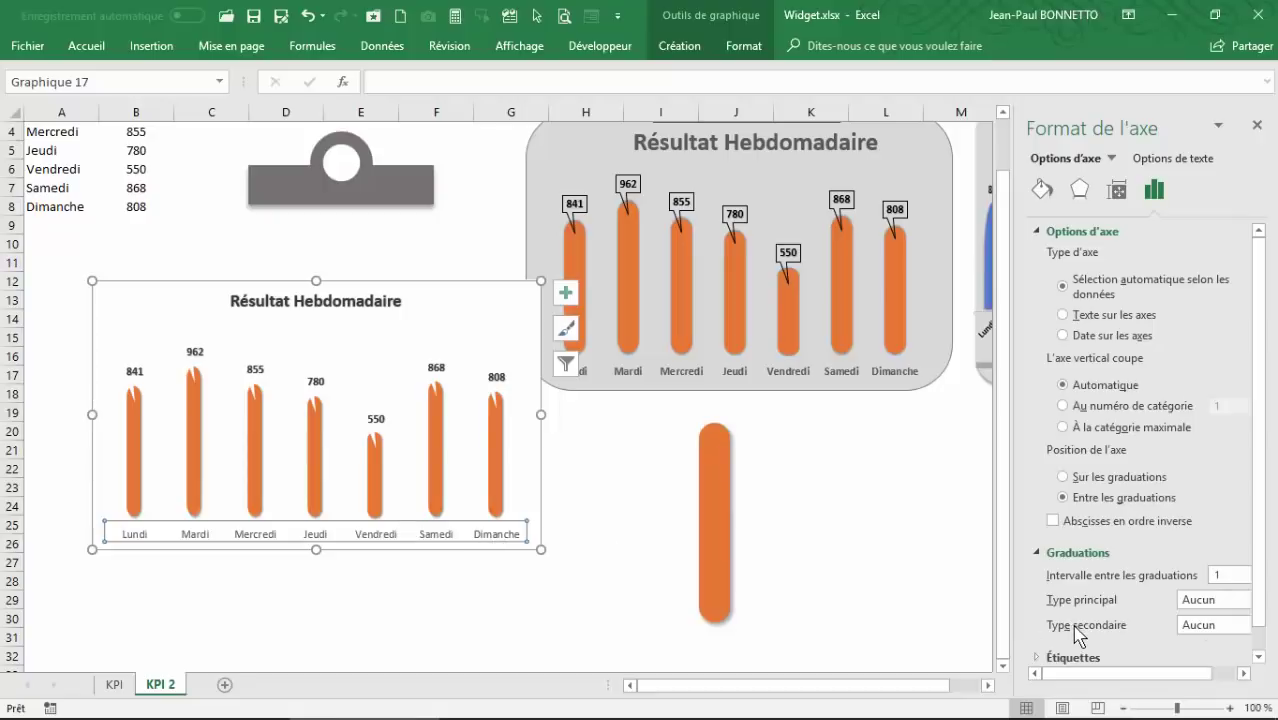
pyautogui.scroll(-1, 1076, 563)
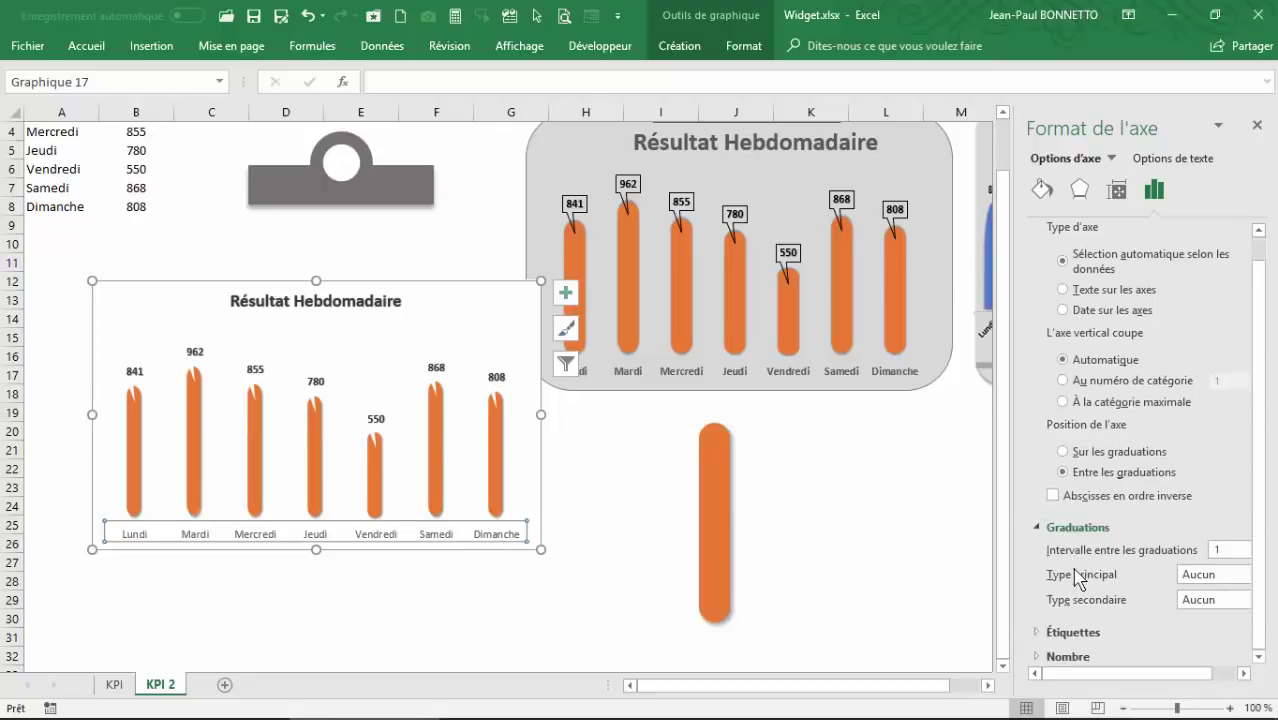
pyautogui.click(1078, 632)
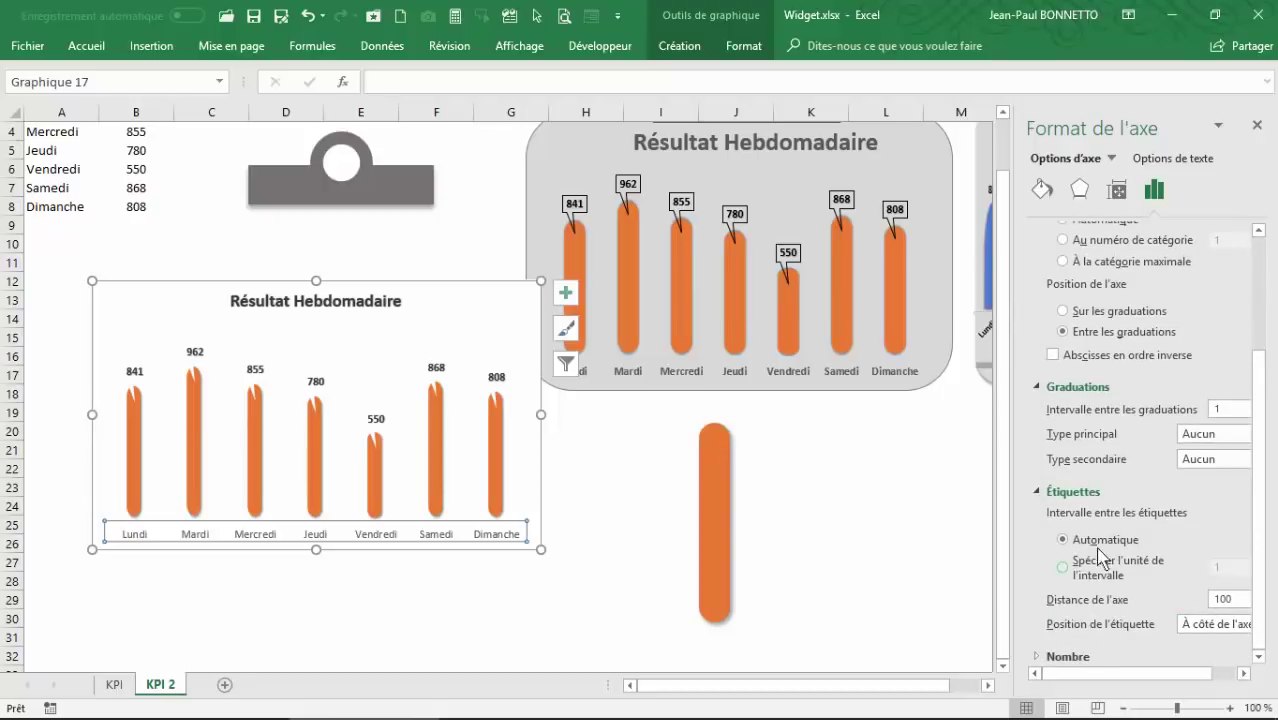
# Make the weekday labels on the chart's horizontal axis bold and black
pyautogui.click(740, 46)
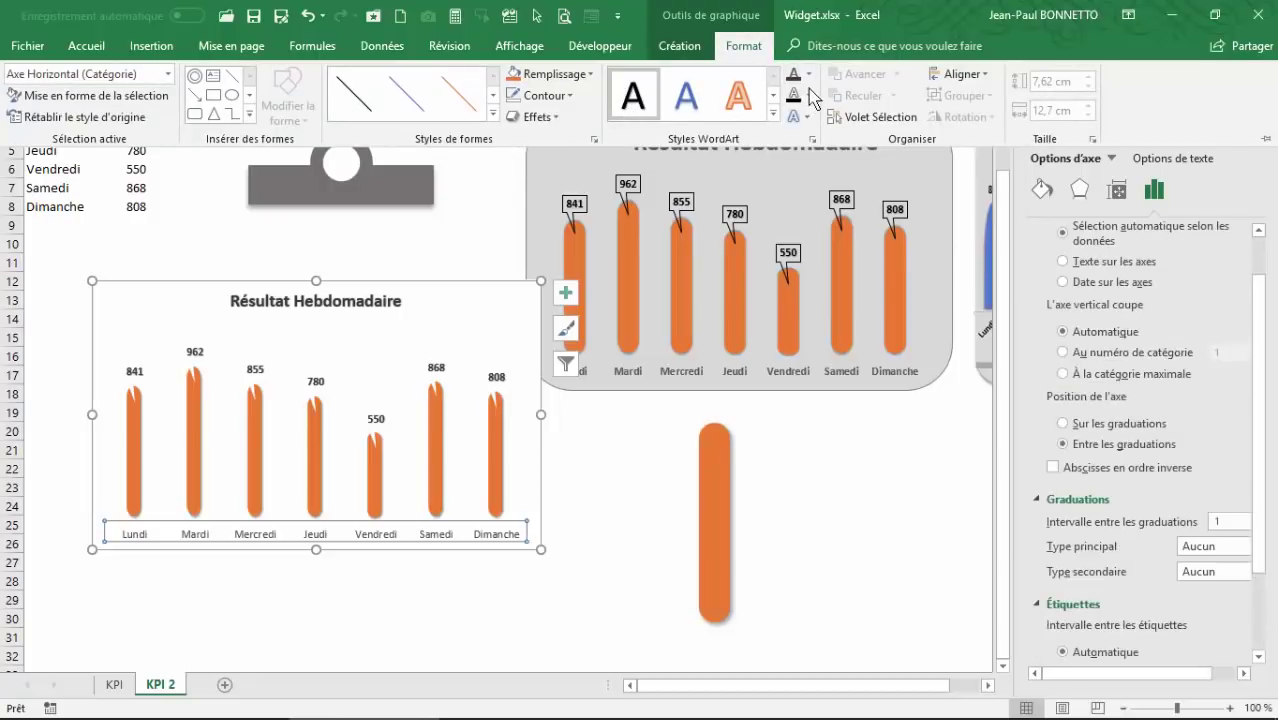
pyautogui.click(86, 46)
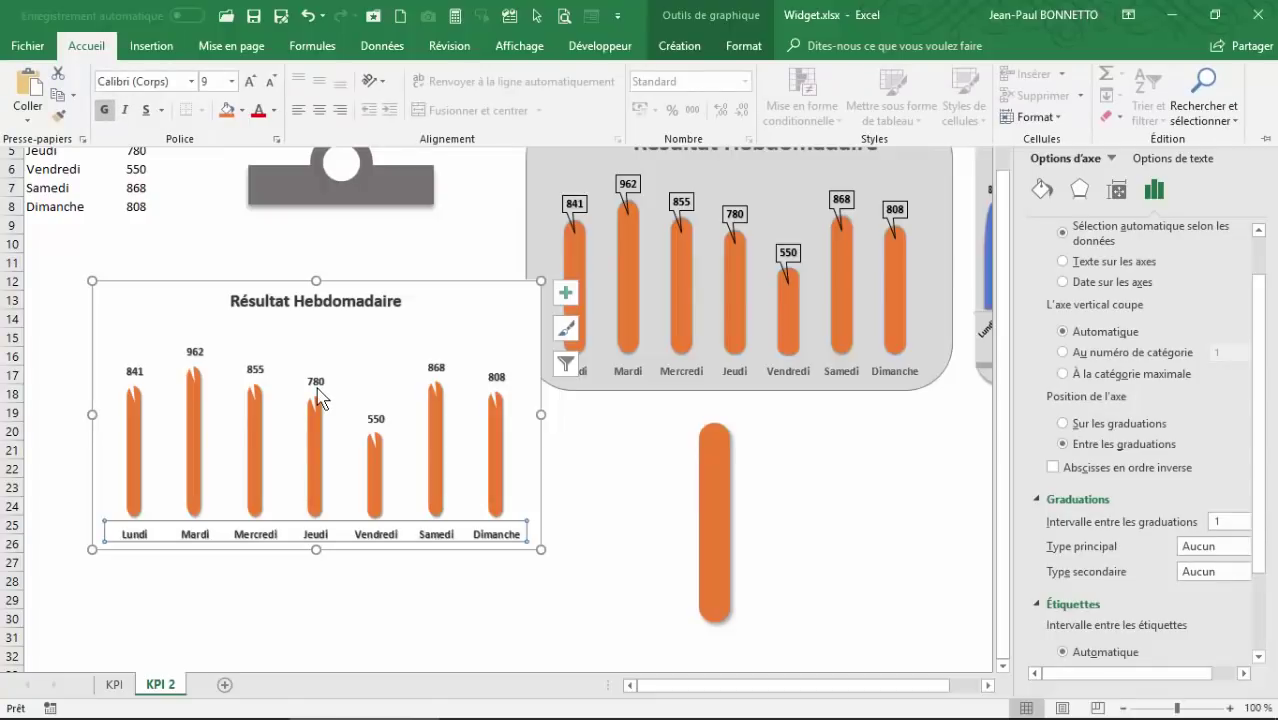
pyautogui.click(598, 490)
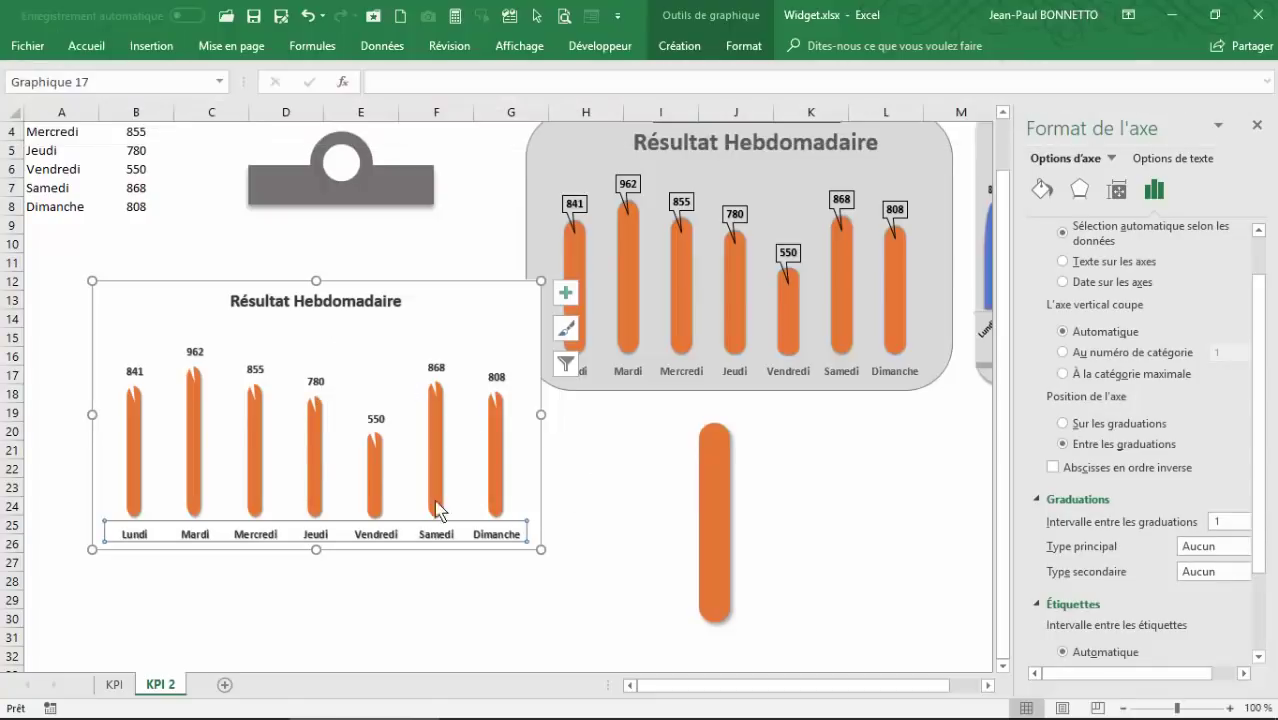
pyautogui.click(348, 345)
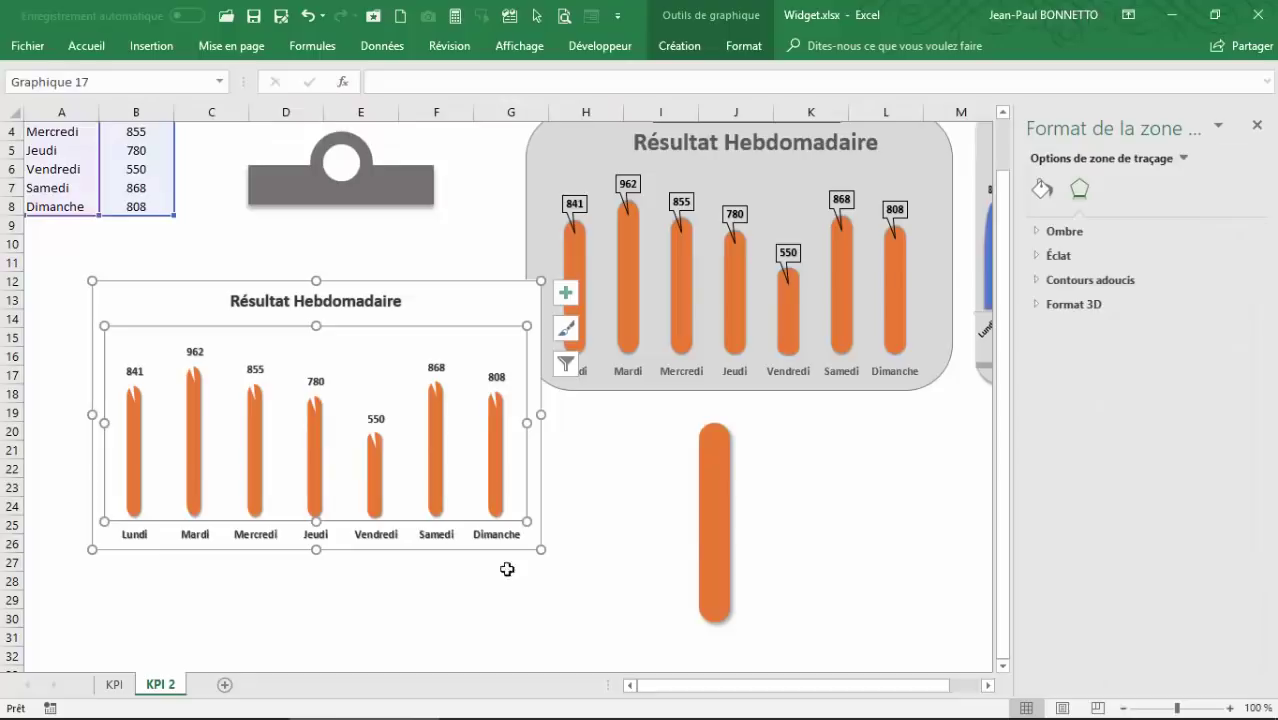
pyautogui.click(576, 577)
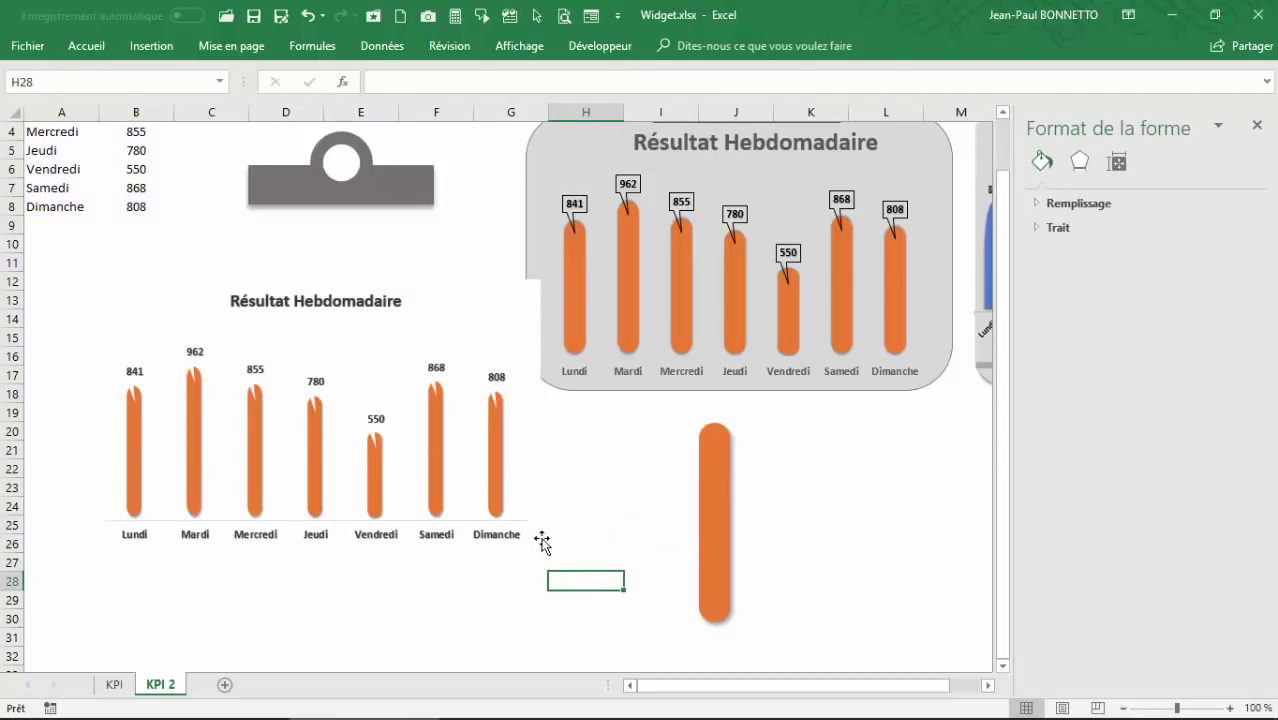
# Set the fill of the chart's data labels to none
pyautogui.click(436, 301)
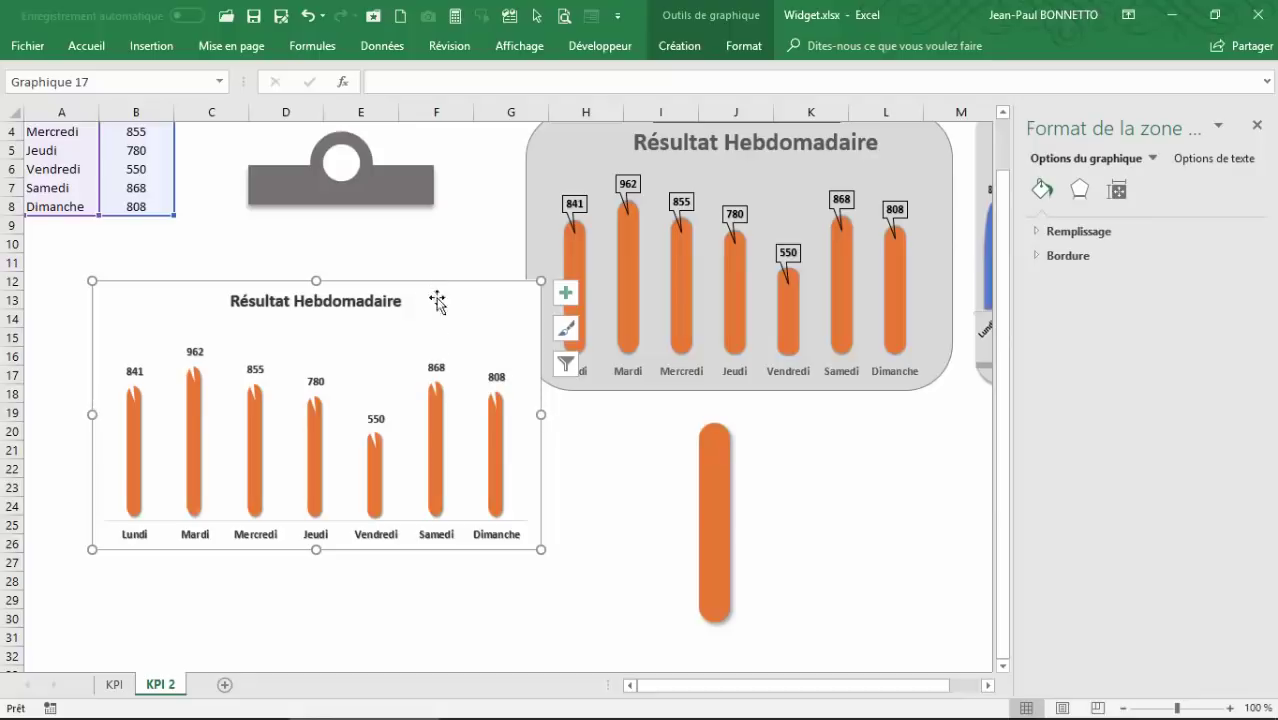
pyautogui.click(438, 368)
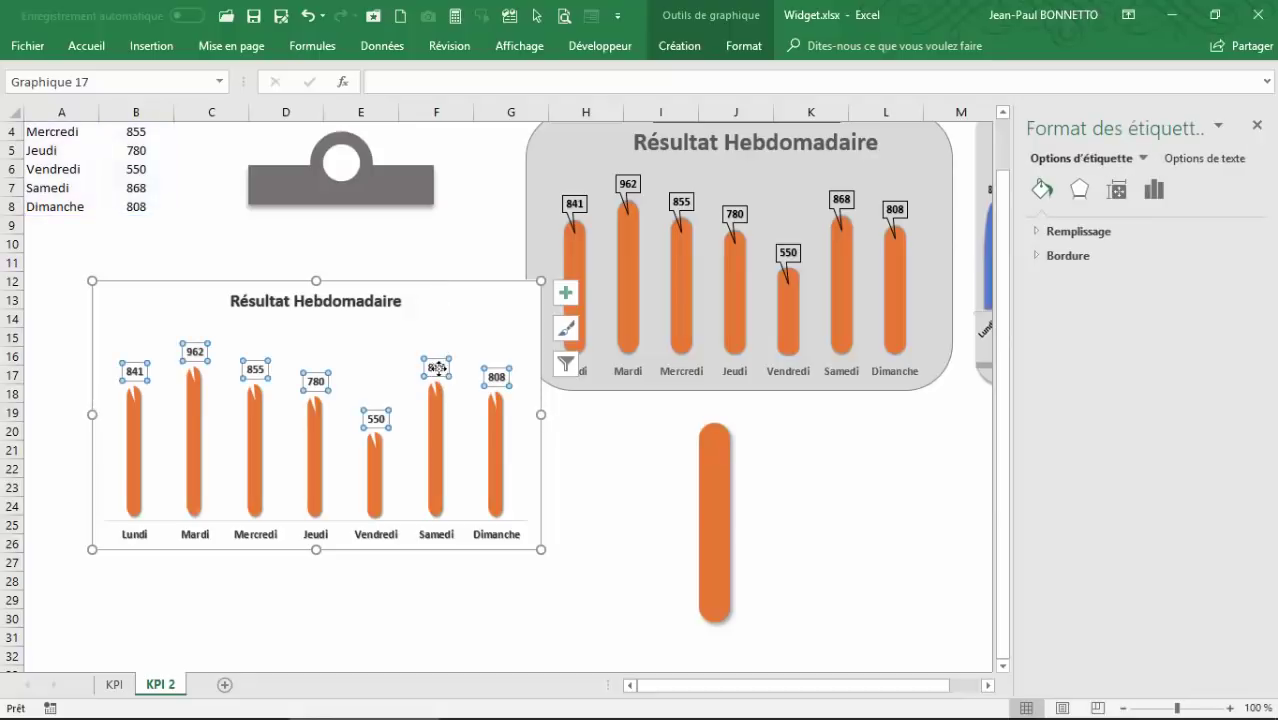
pyautogui.click(744, 47)
pyautogui.click(589, 75)
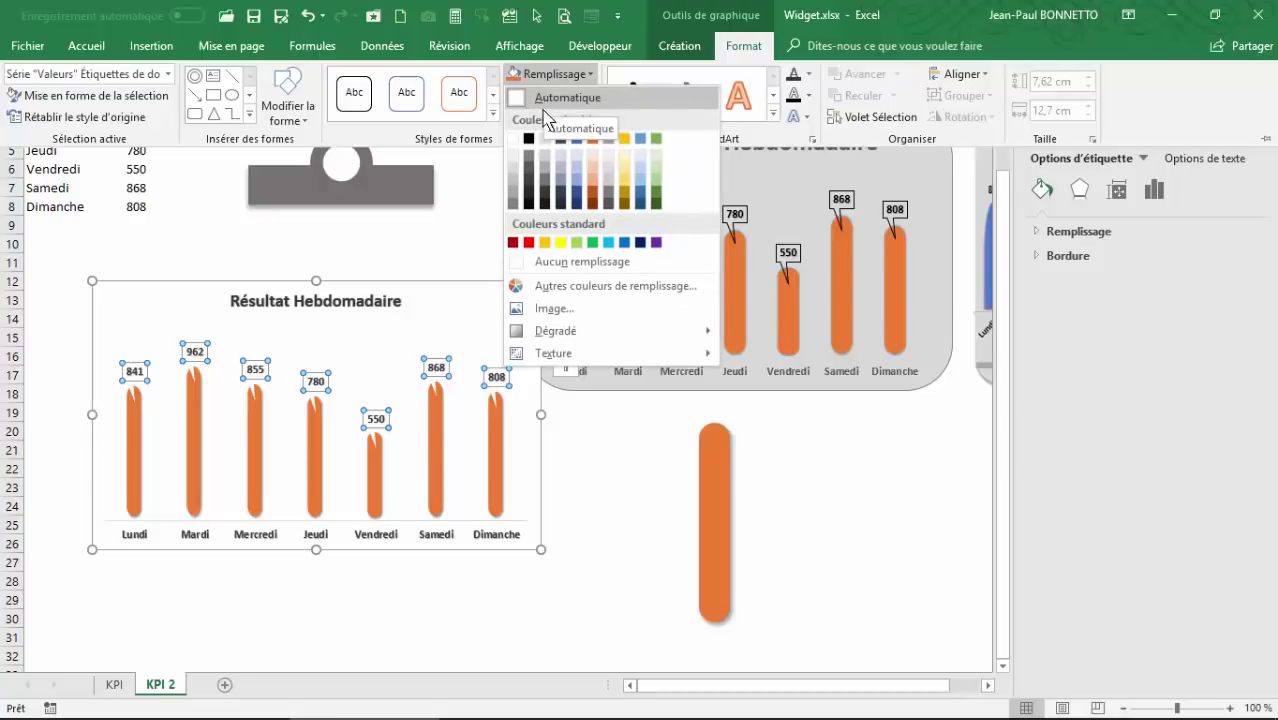
pyautogui.click(575, 262)
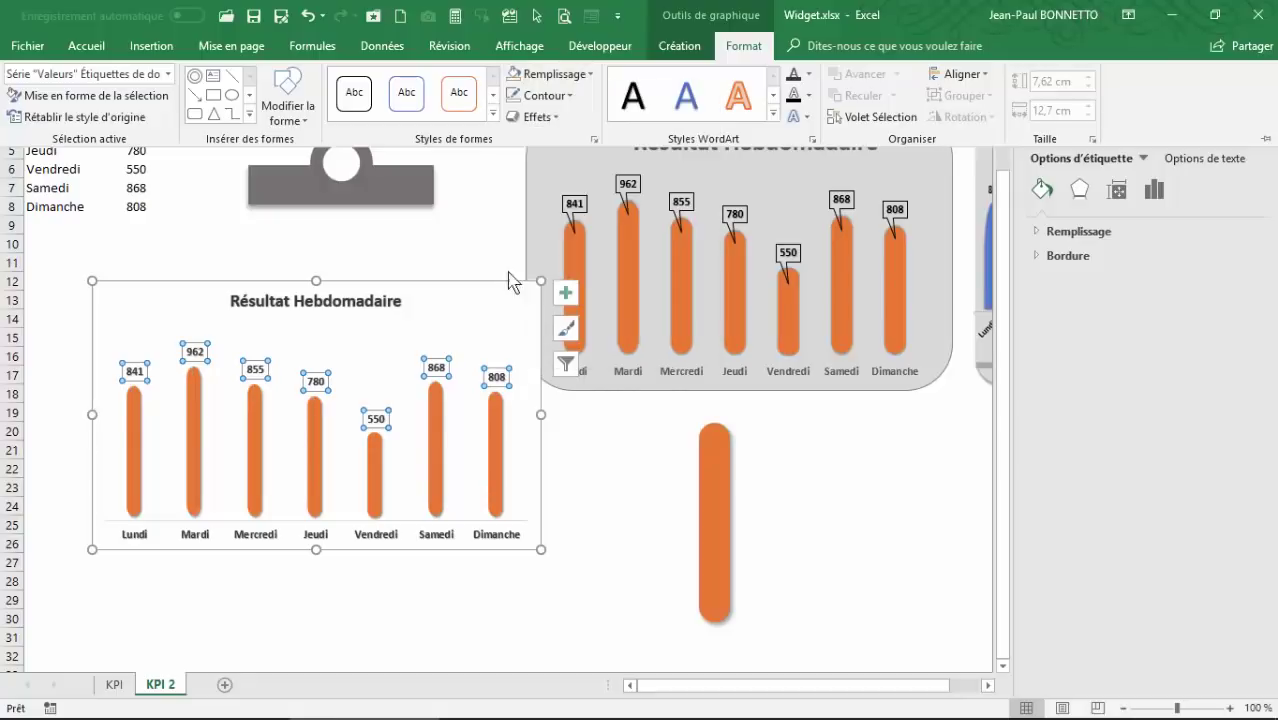
pyautogui.click(440, 283)
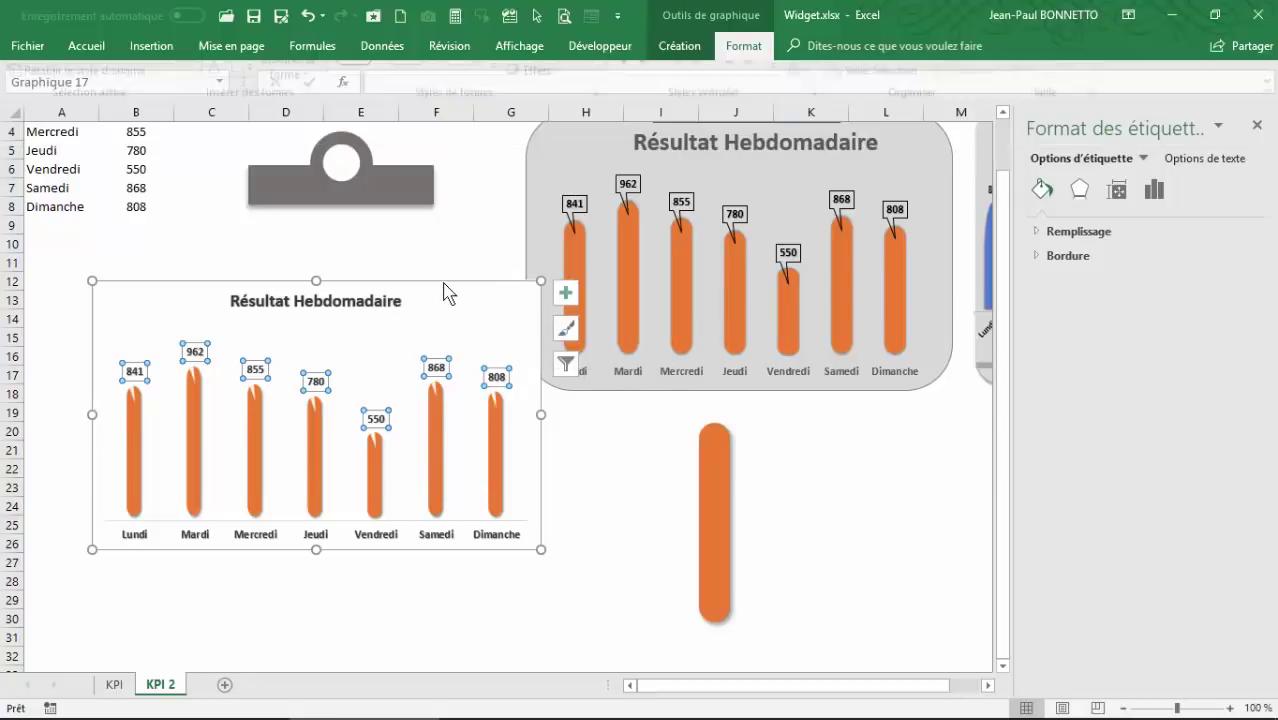
pyautogui.click(746, 42)
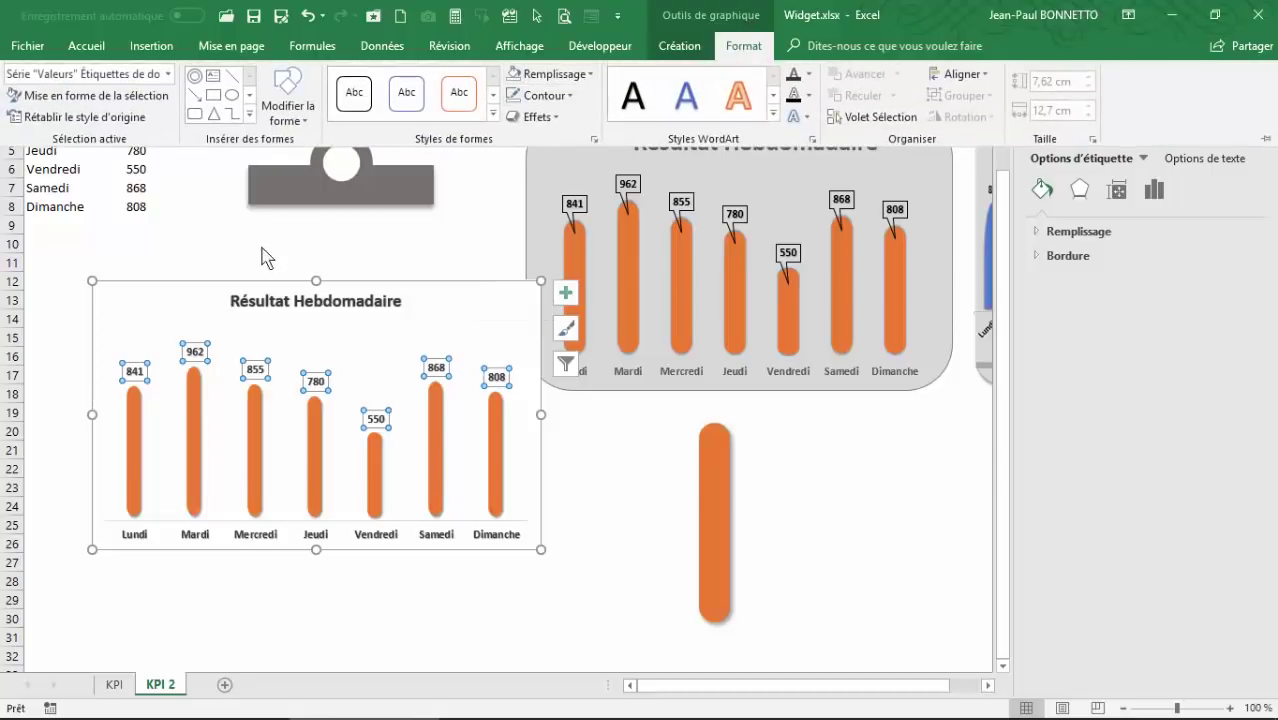
pyautogui.click(235, 267)
# Draw a rounded rectangle about 13.4 cm wide and 8.4 cm high covering the whole chart and extending slightly beyond its edges
pyautogui.click(160, 46)
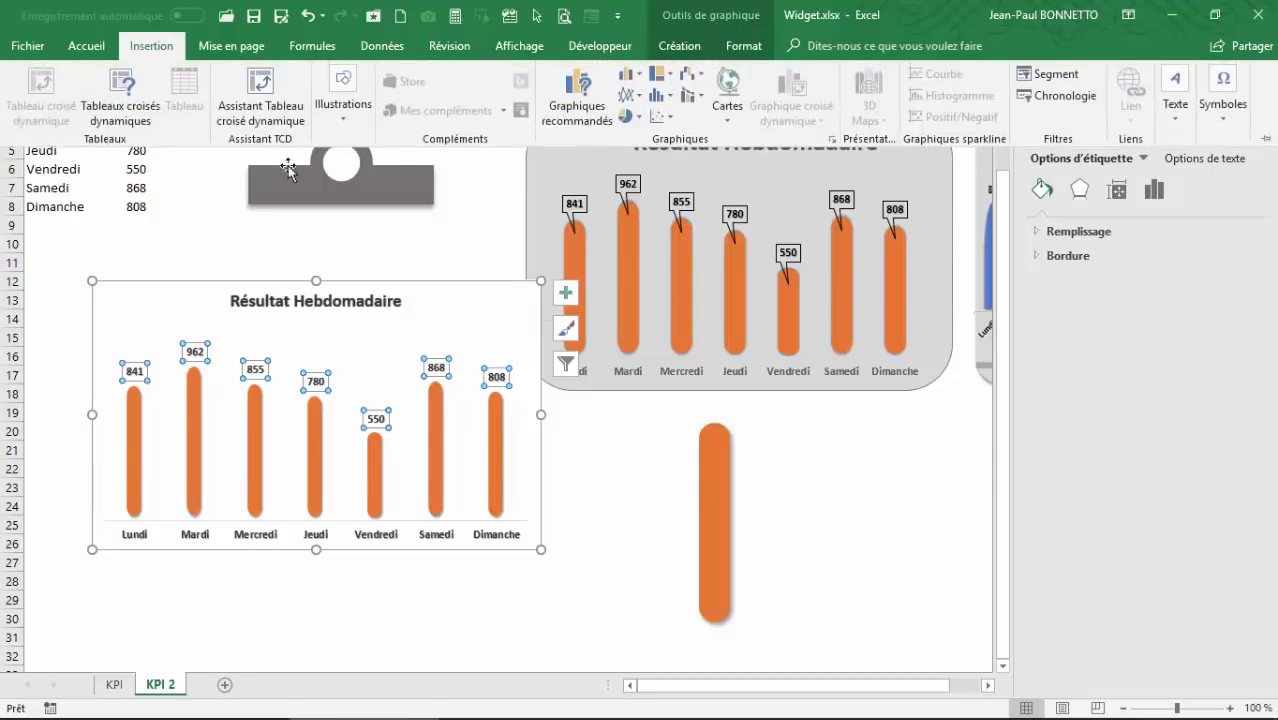
pyautogui.click(348, 112)
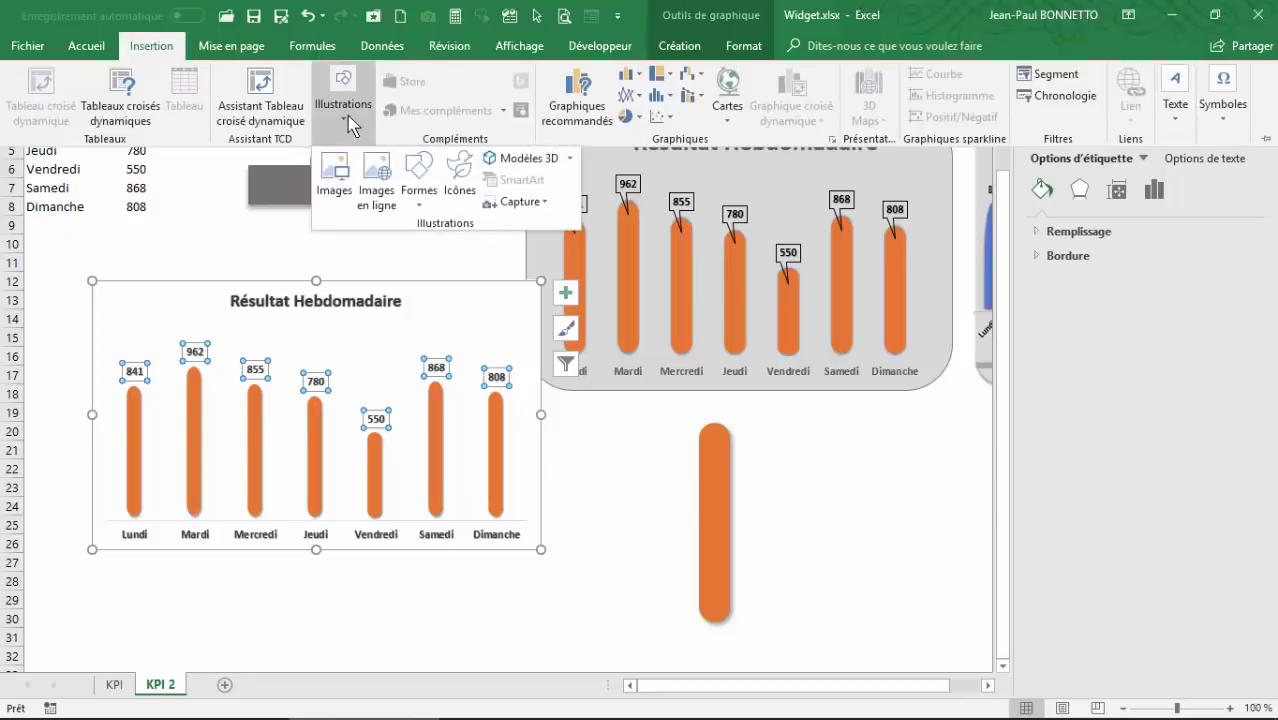
pyautogui.click(421, 208)
pyautogui.click(517, 243)
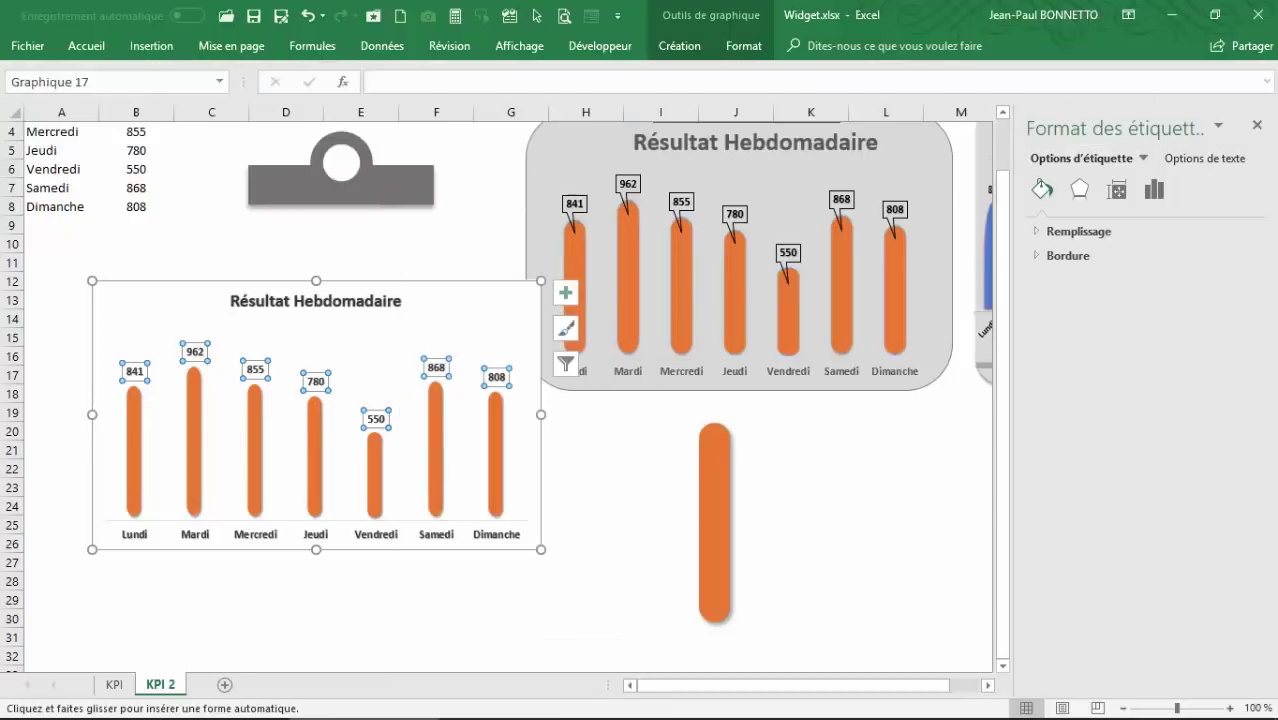
pyautogui.moveTo(84, 265); pyautogui.dragTo(556, 562)
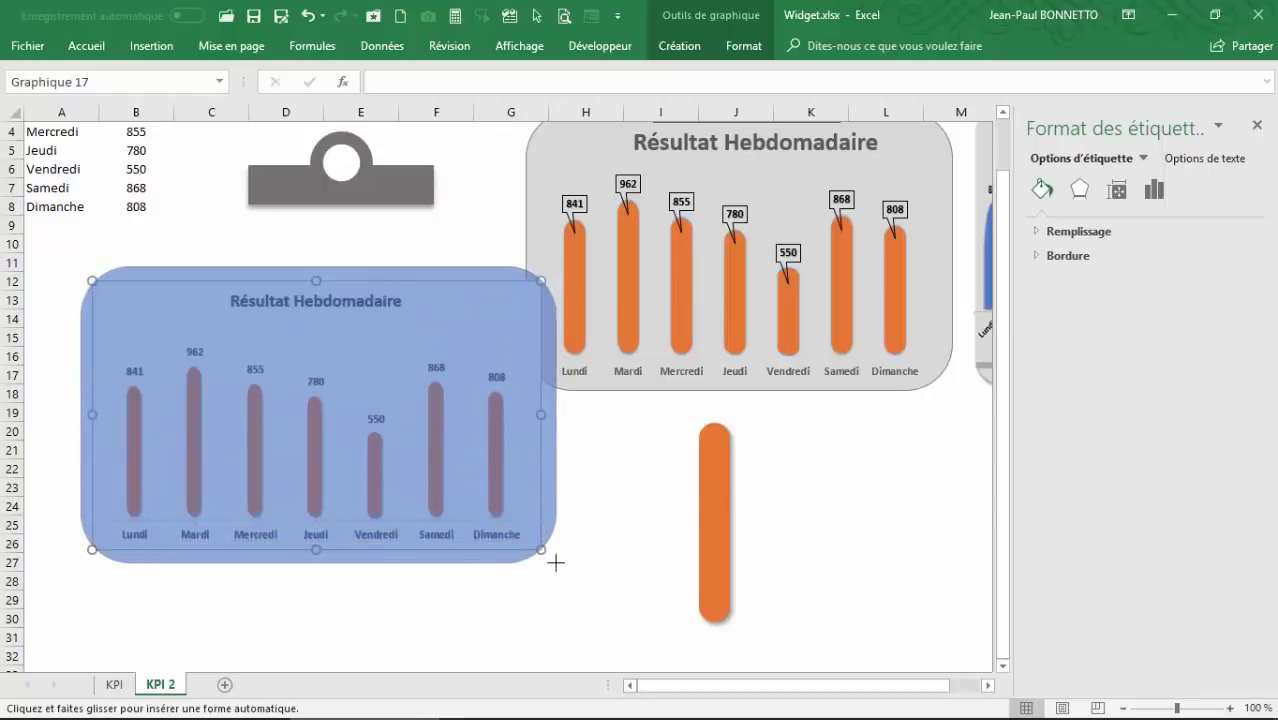
pyautogui.moveTo(556, 563); pyautogui.dragTo(556, 562)
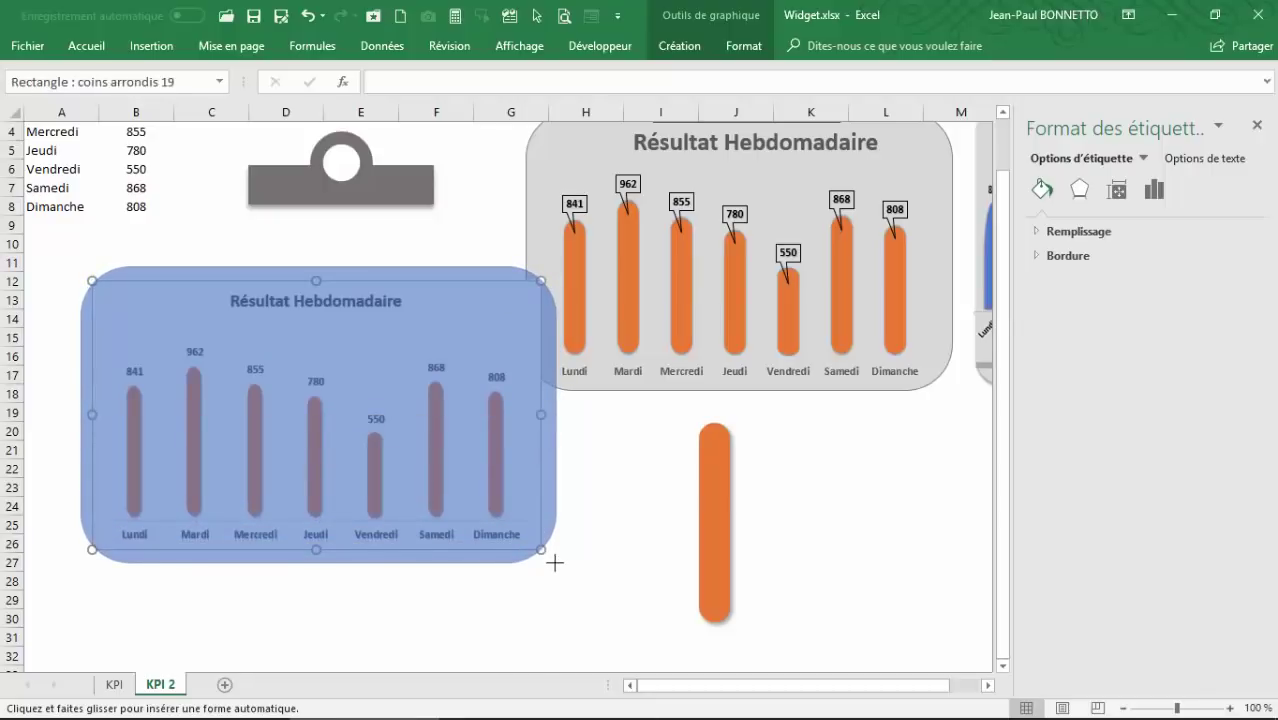
# Send the blue rounded rectangle backward so that it sits behind the weekly results chart
pyautogui.click(708, 48)
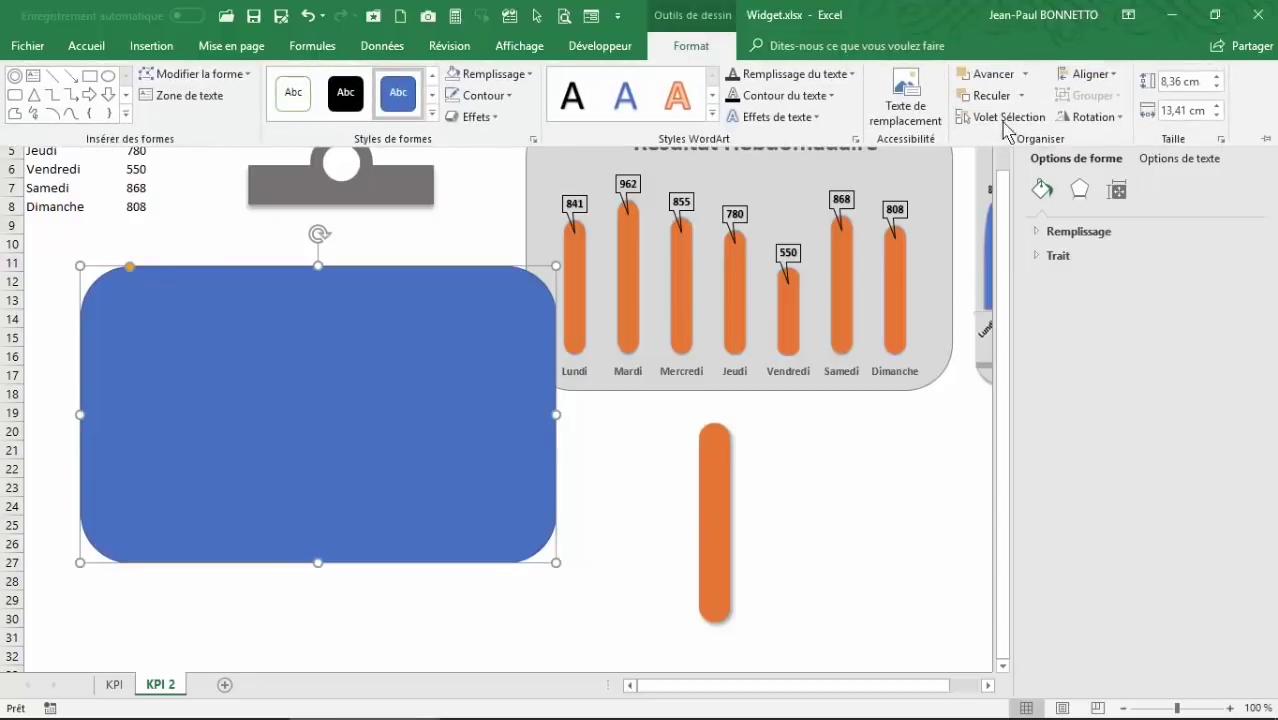
pyautogui.click(1016, 97)
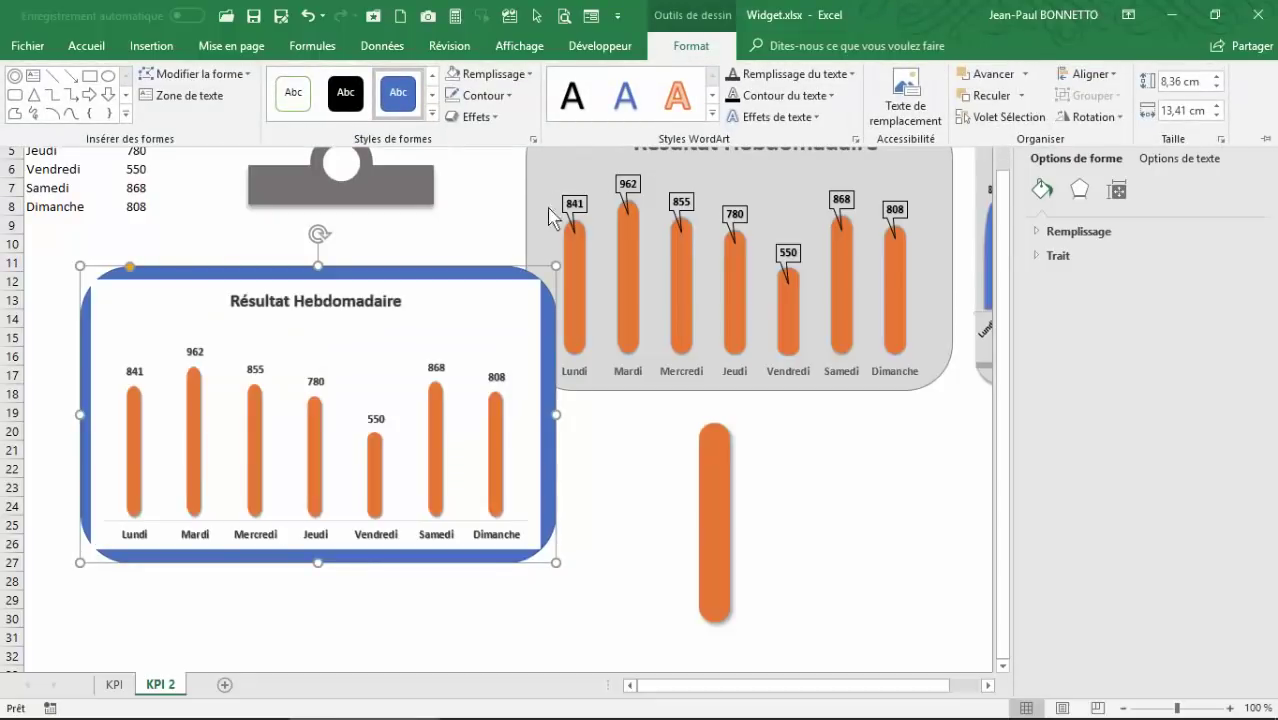
pyautogui.hotkey('ctrl', 'F1')
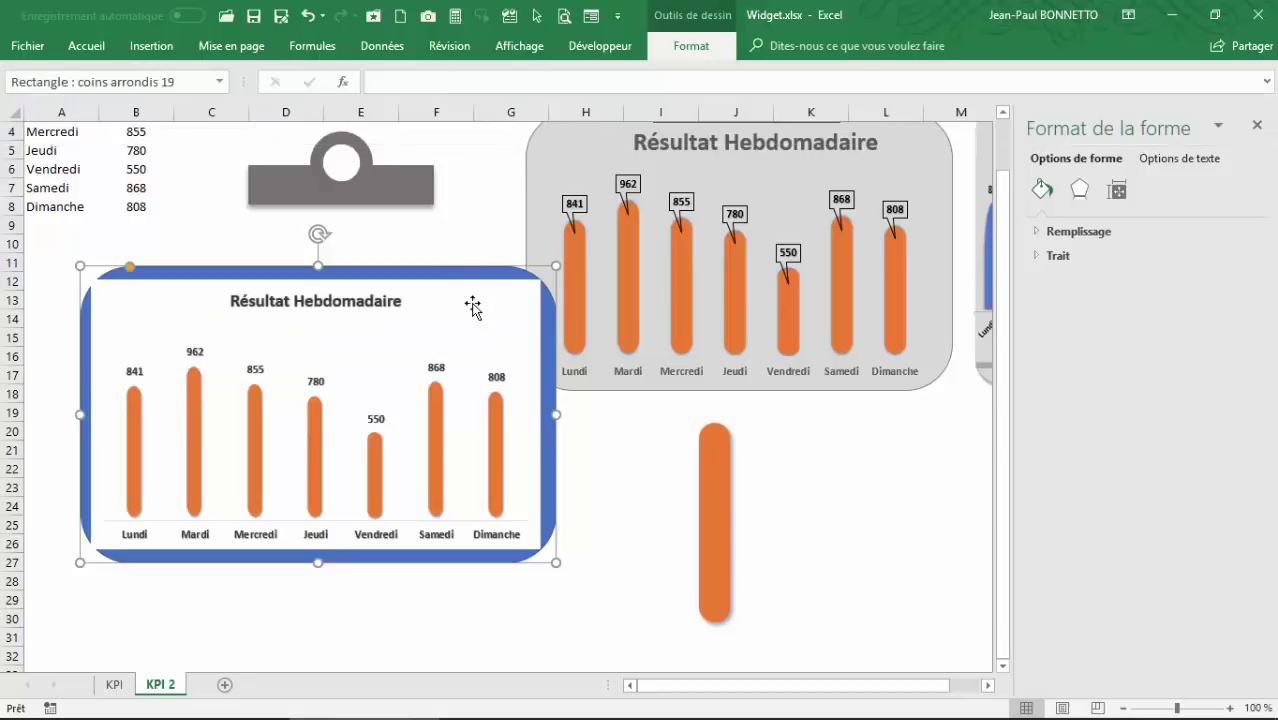
# Set the fill of the chart area to none so the rounded rectangle serves as its background
pyautogui.click(473, 298)
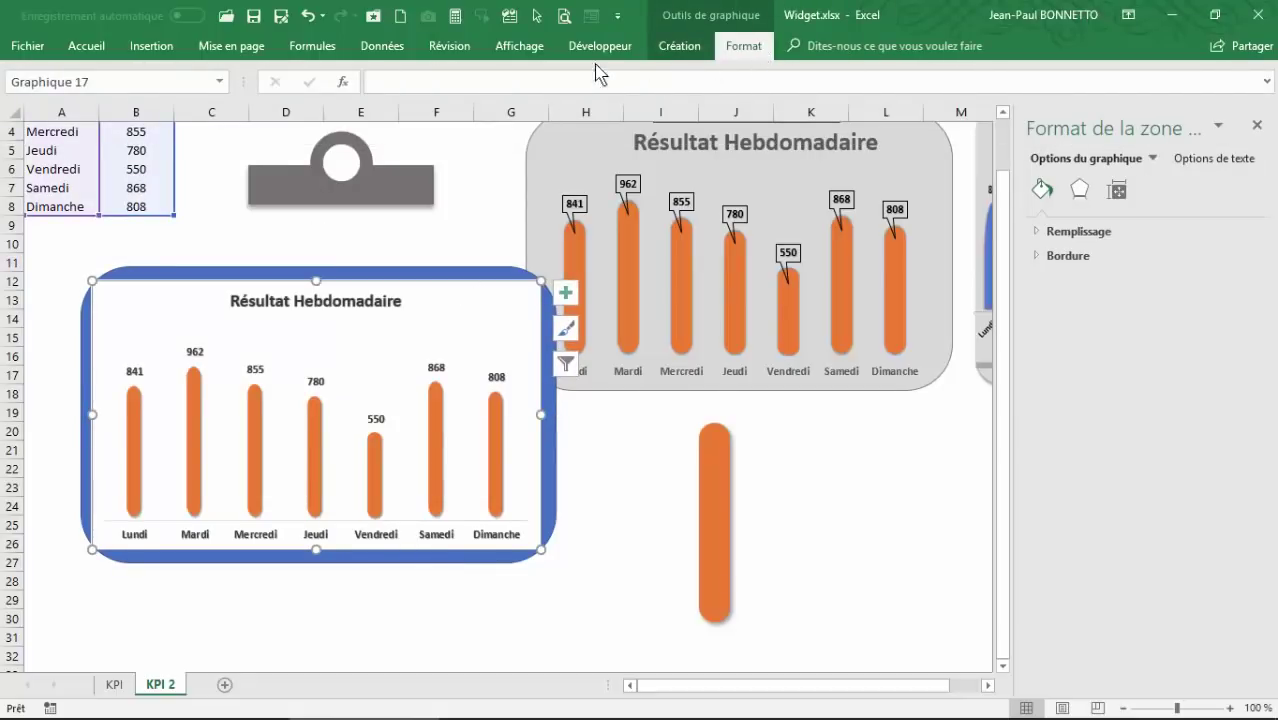
pyautogui.click(752, 50)
pyautogui.click(517, 77)
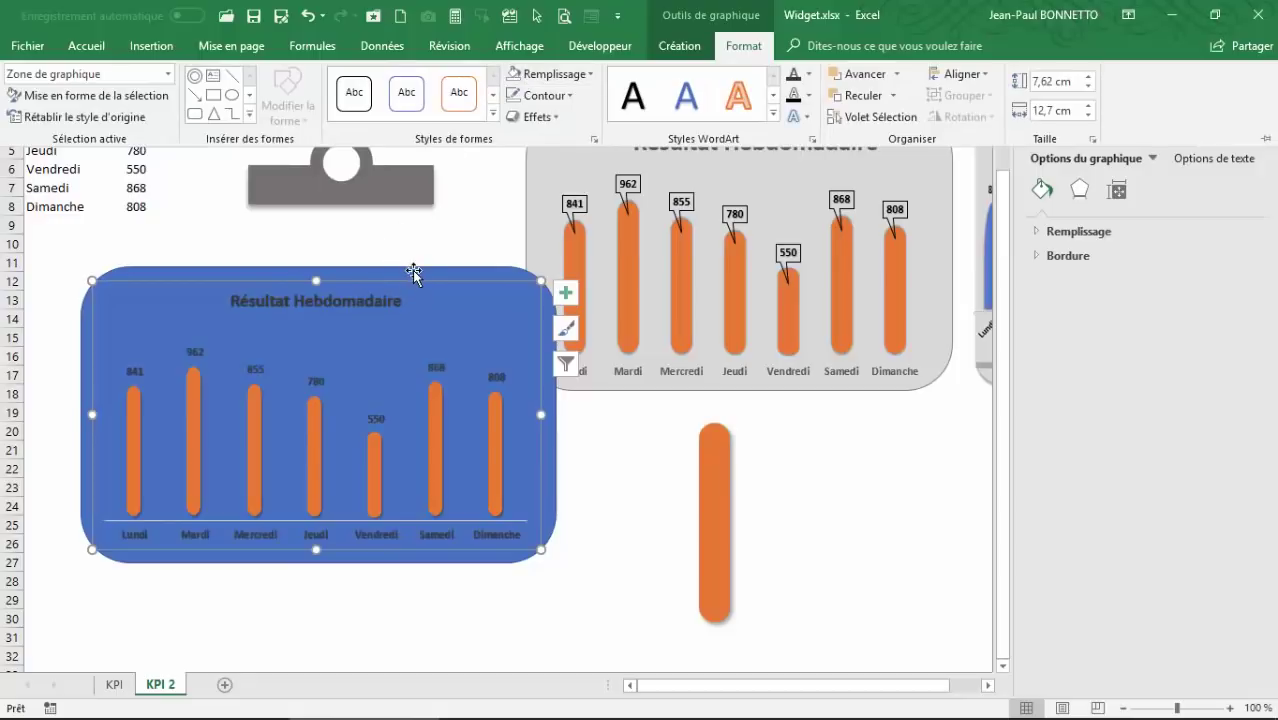
# Format the rounded rectangle behind the chart with a light grey fill, no outline and an outer shadow offset to the bottom
pyautogui.click(473, 271)
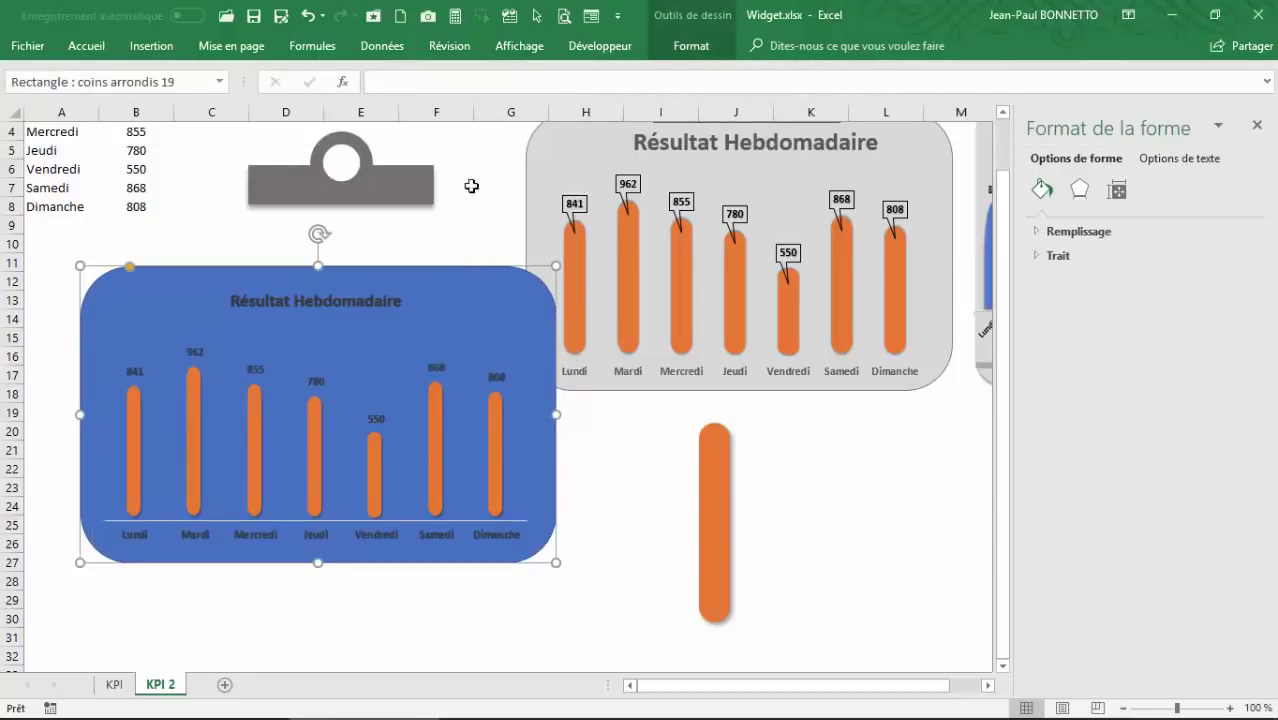
pyautogui.click(707, 50)
pyautogui.click(532, 76)
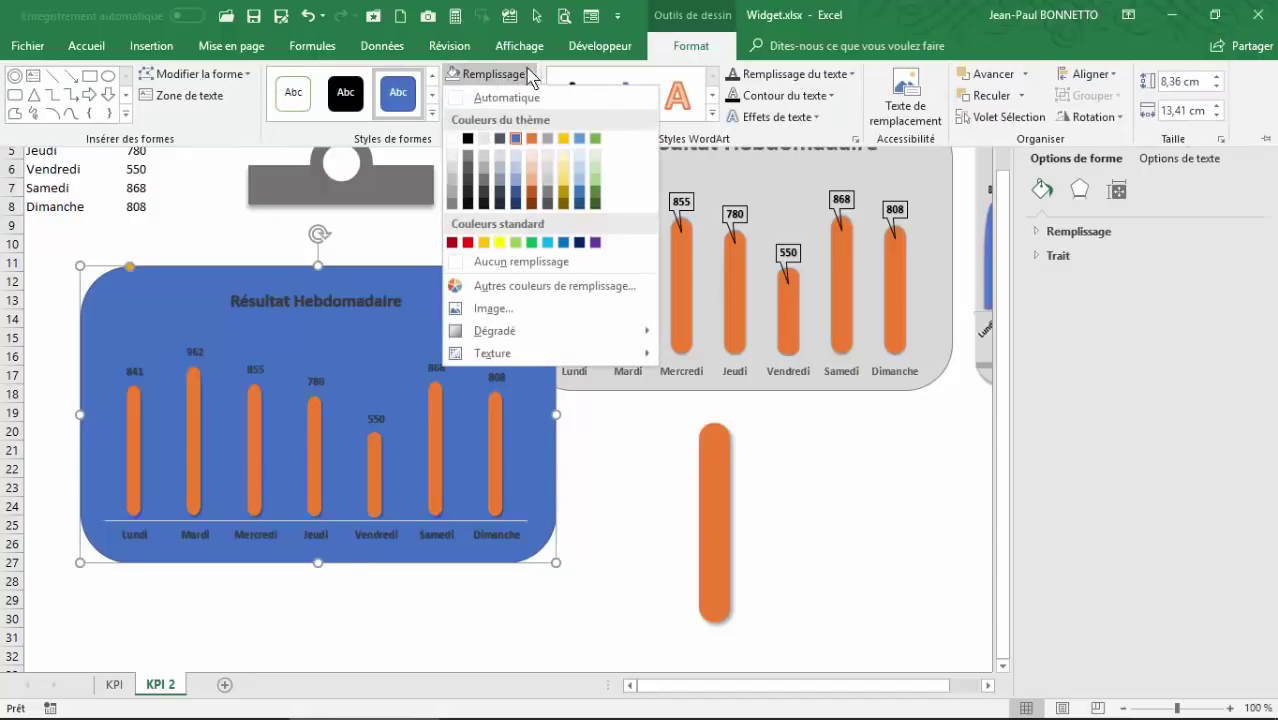
pyautogui.click(484, 159)
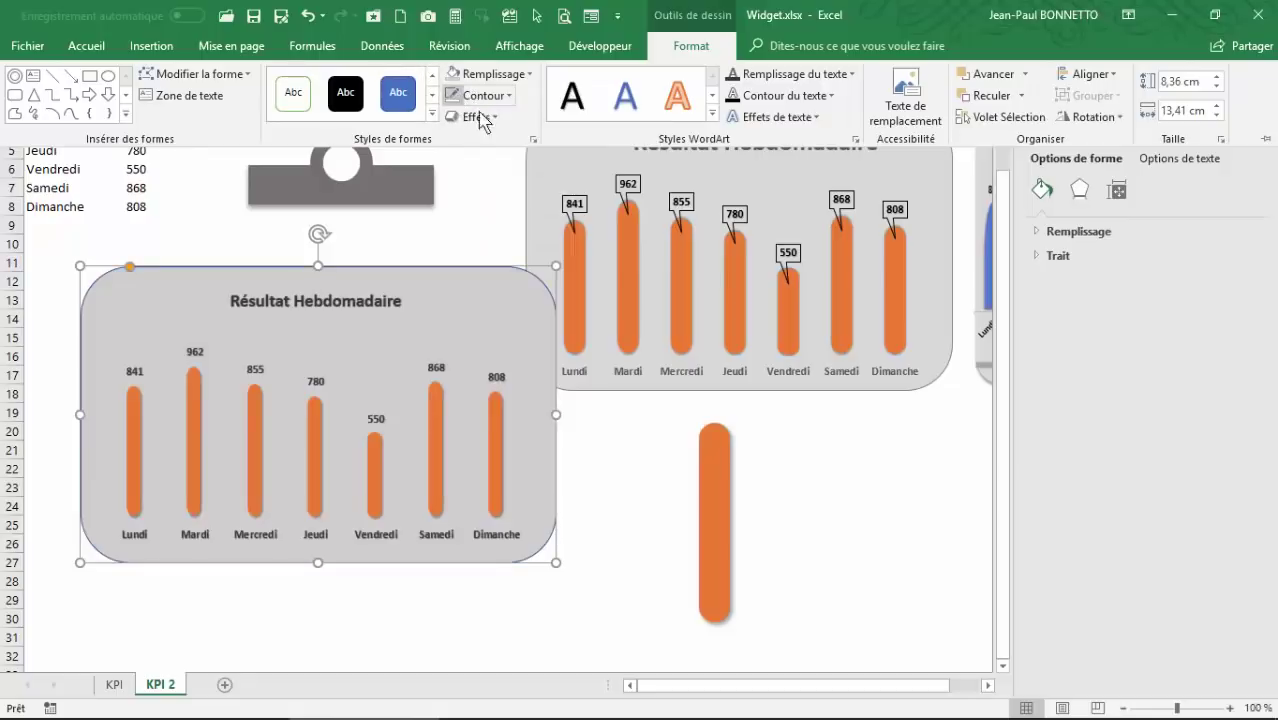
pyautogui.click(476, 116)
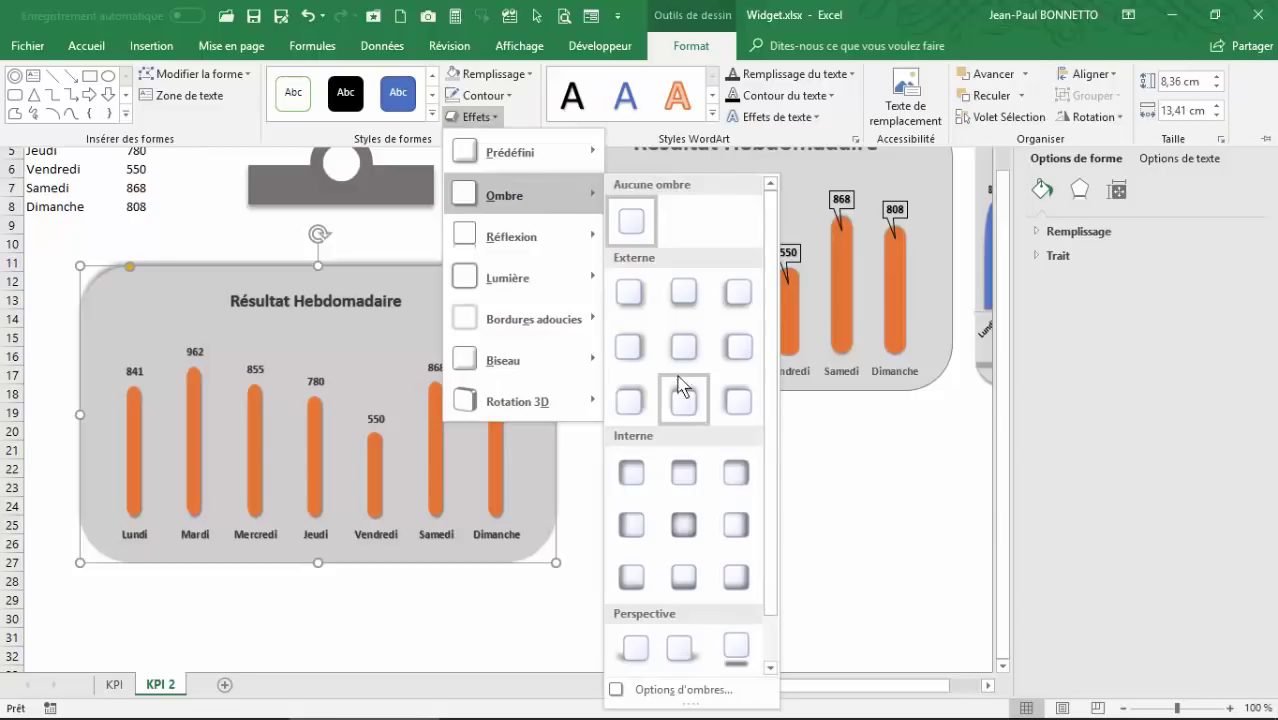
pyautogui.click(684, 294)
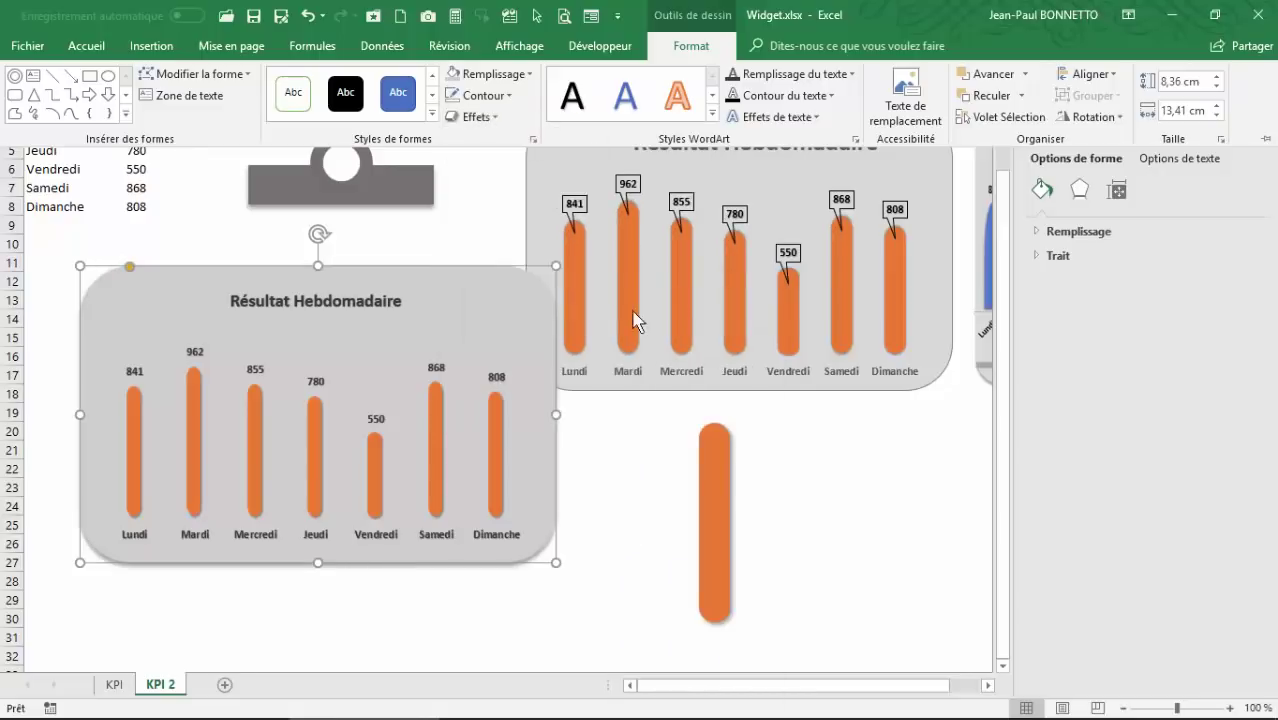
# Move the clip group to the middle of the grey panel's upper edge and bring it in front of the panel
pyautogui.click(384, 210)
pyautogui.click(383, 208)
pyautogui.moveTo(383, 208); pyautogui.dragTo(368, 275)
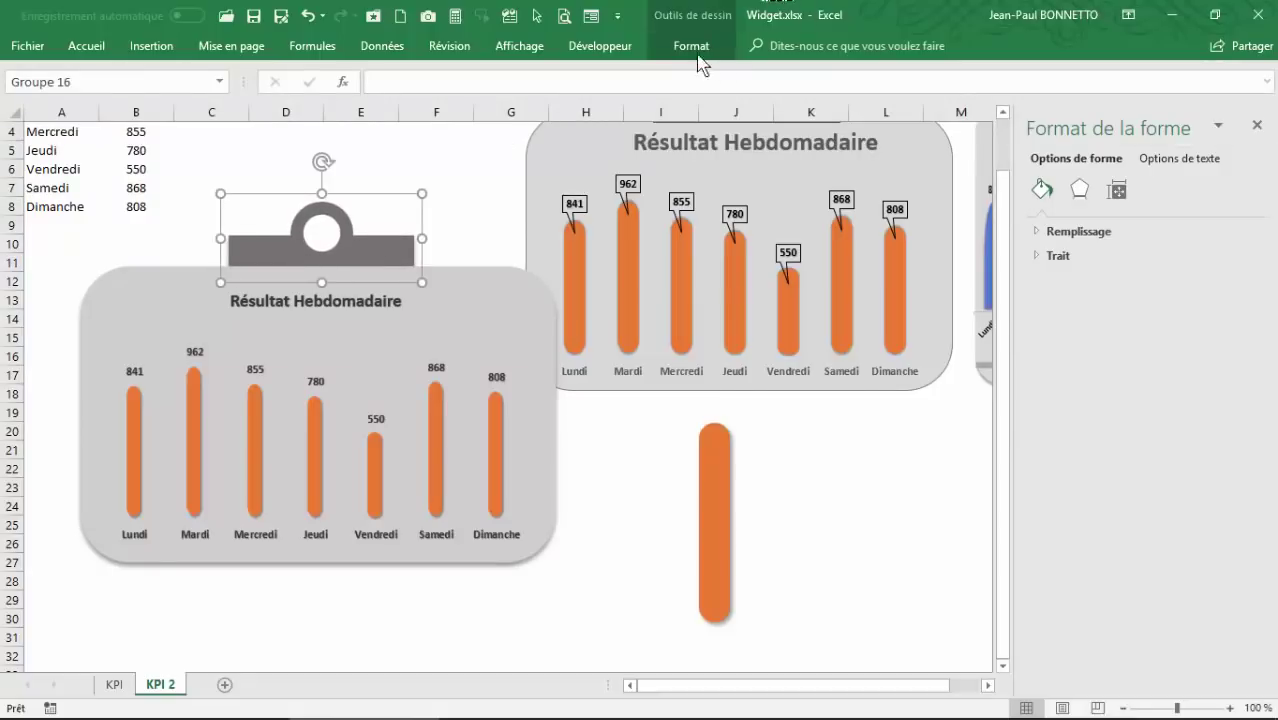
pyautogui.click(690, 45)
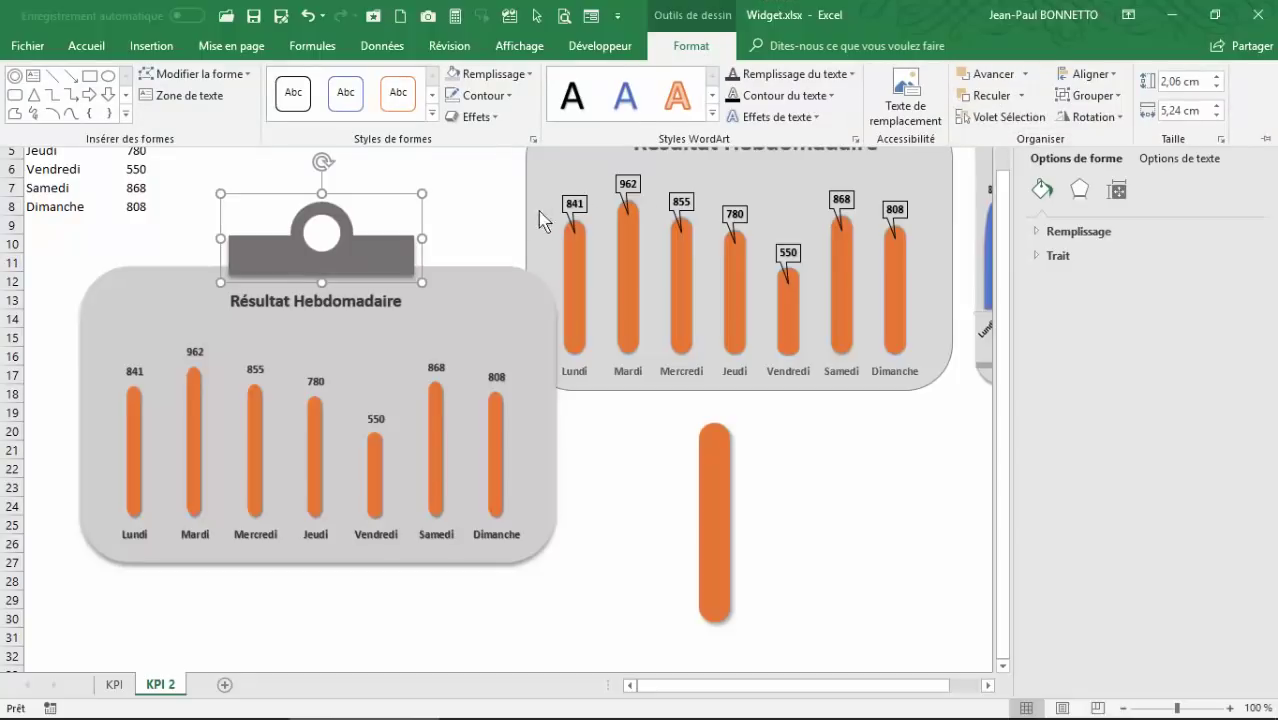
# Lower the clip group slightly so that it overlaps more of the grey panel just above the chart title
pyautogui.click(399, 283)
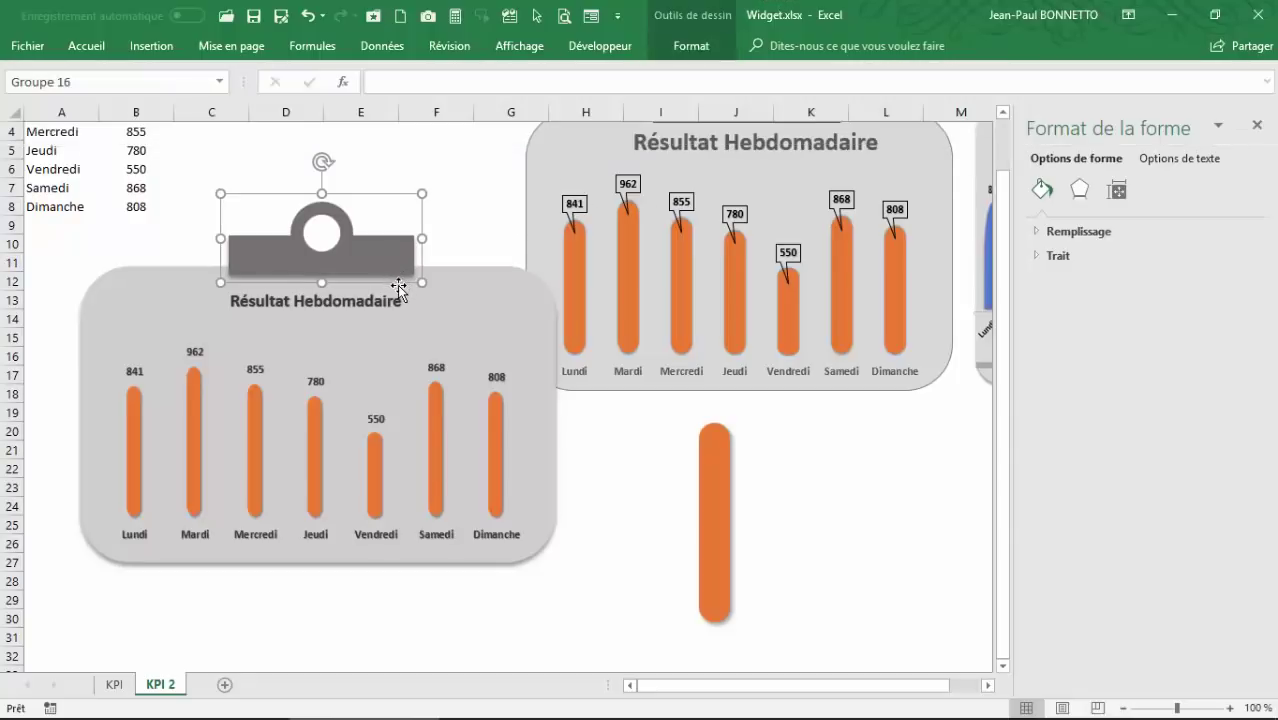
pyautogui.moveTo(394, 287); pyautogui.dragTo(393, 291)
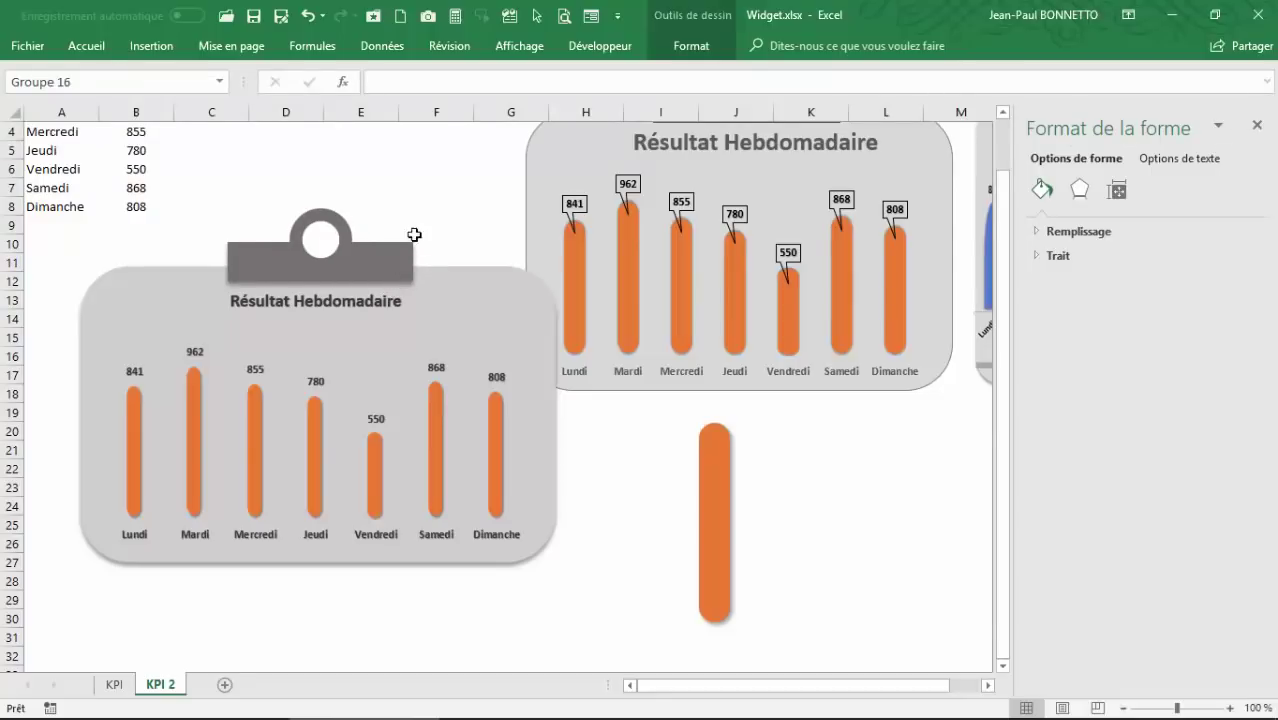
pyautogui.moveTo(414, 234); pyautogui.dragTo(414, 234)
pyautogui.scroll(1, 414, 234)
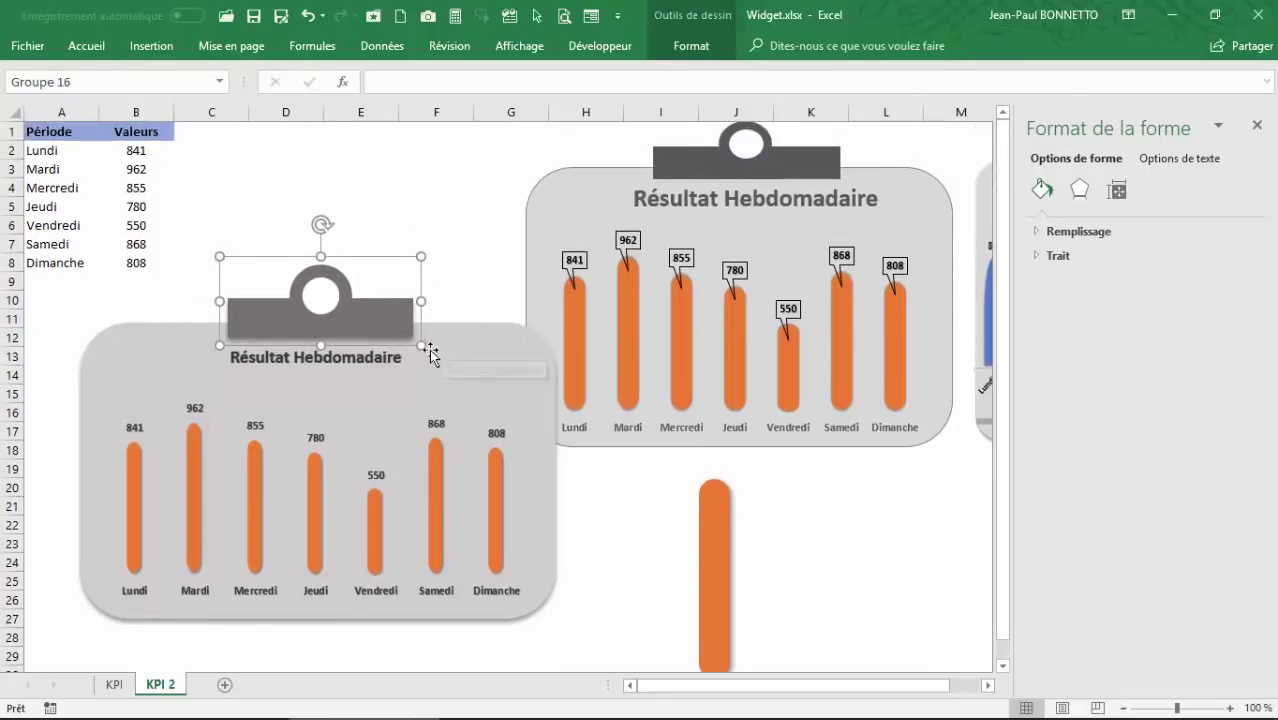
pyautogui.keyDown('ctrl'); pyautogui.click(372, 376); pyautogui.keyUp('ctrl')
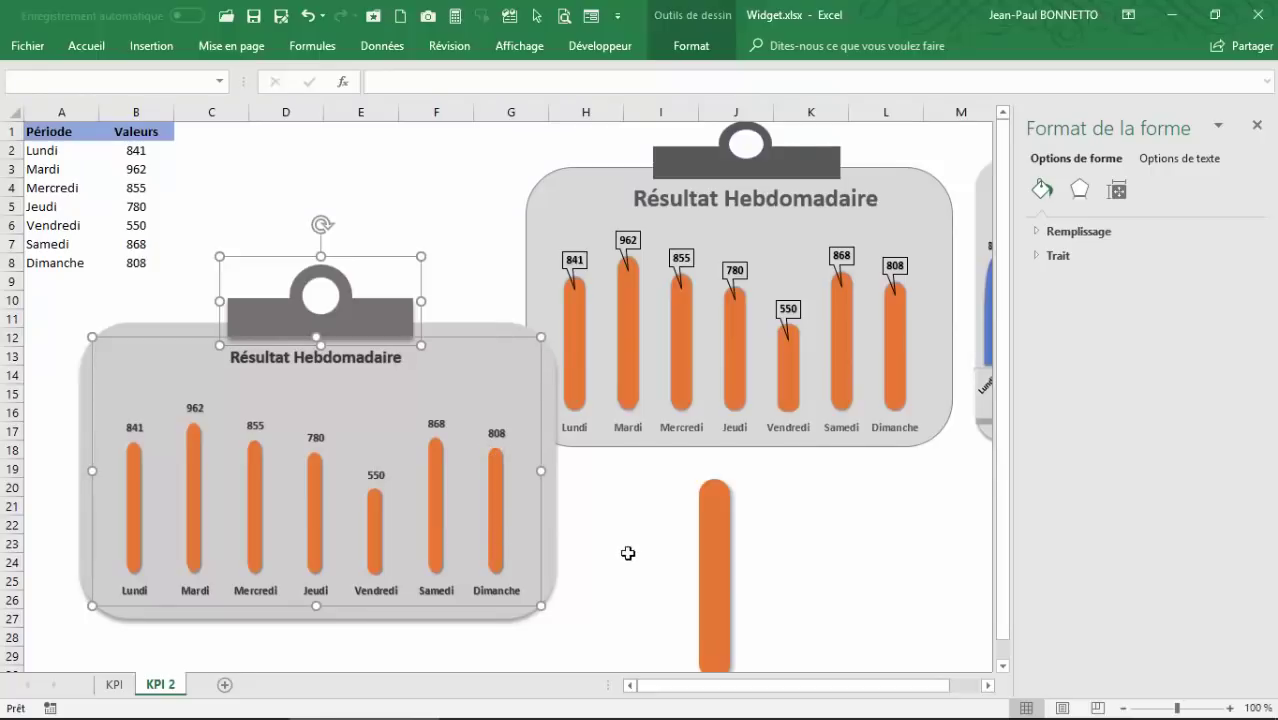
pyautogui.click(624, 550)
# Reduce the gap width of the orange column series to 213%
pyautogui.click(500, 497)
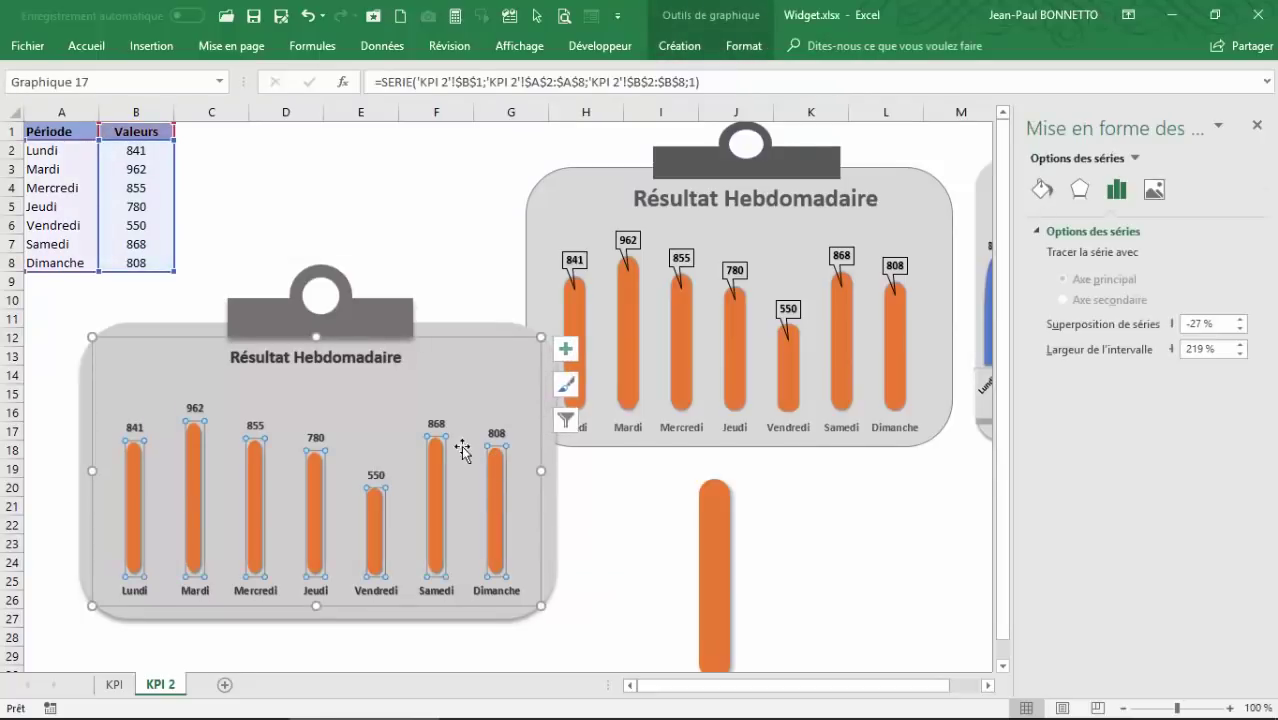
pyautogui.rightClick(499, 489)
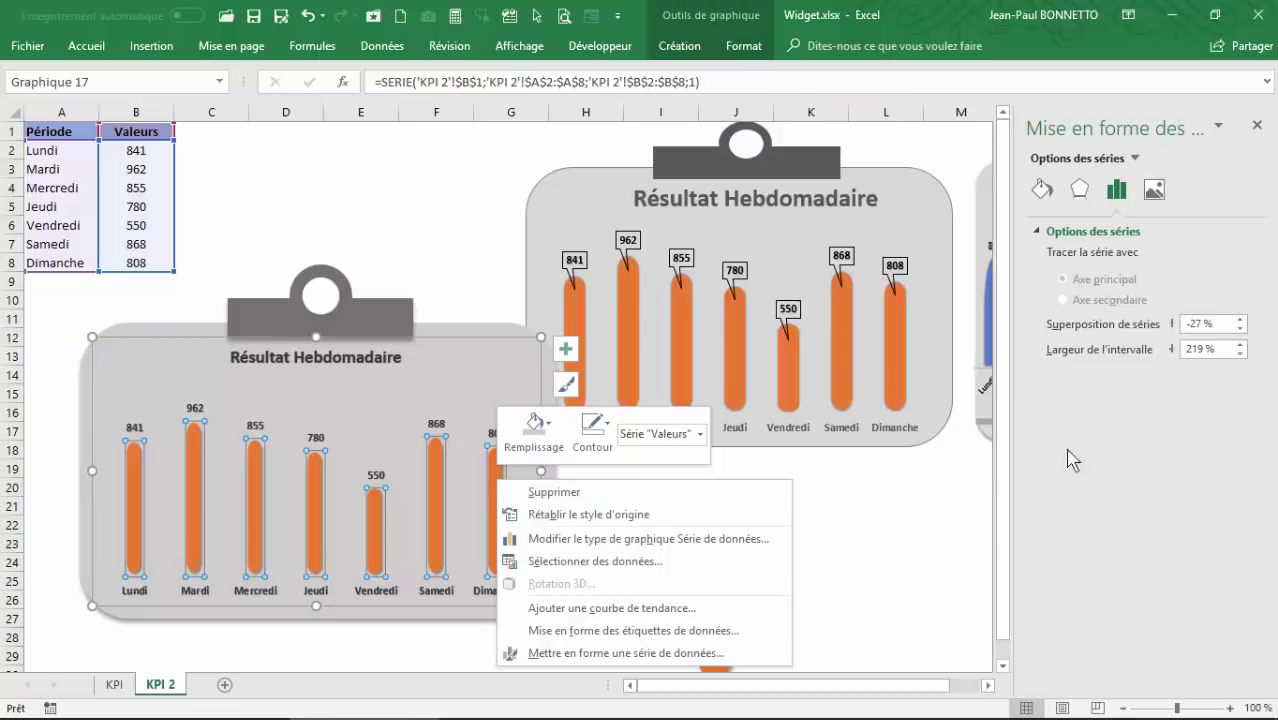
pyautogui.click(1240, 355)
pyautogui.click(1240, 355)
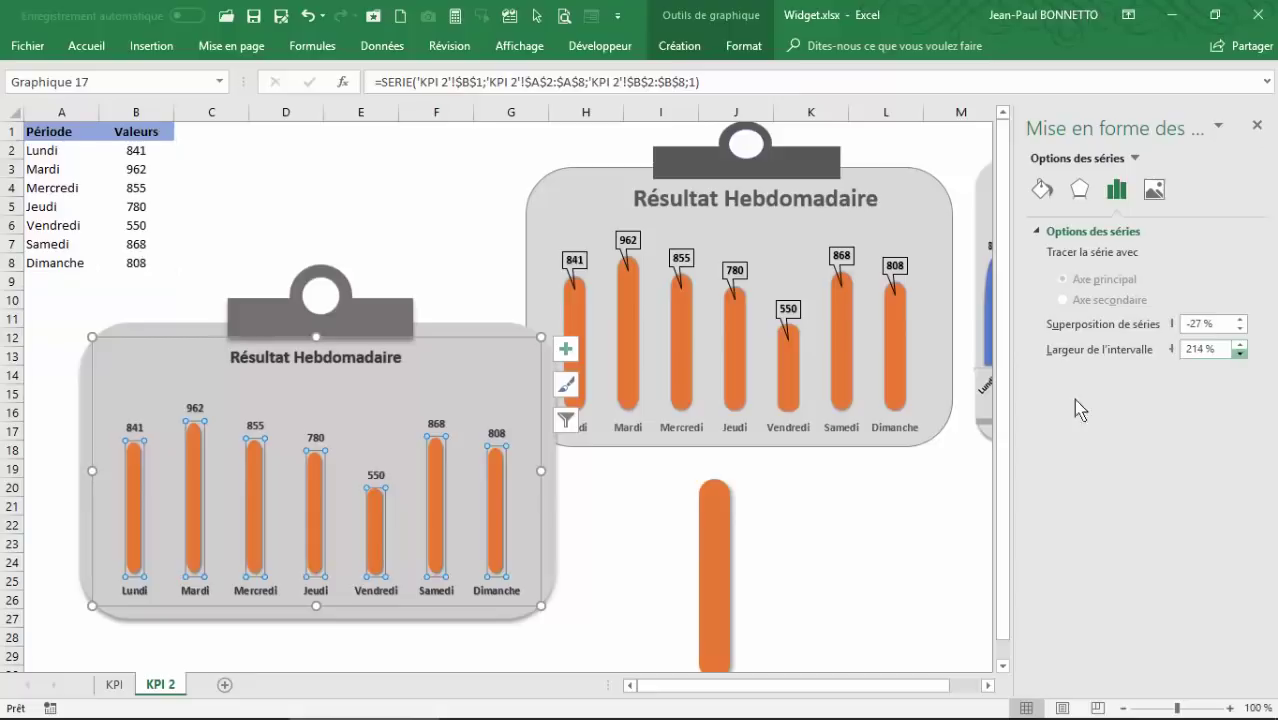
pyautogui.click(871, 513)
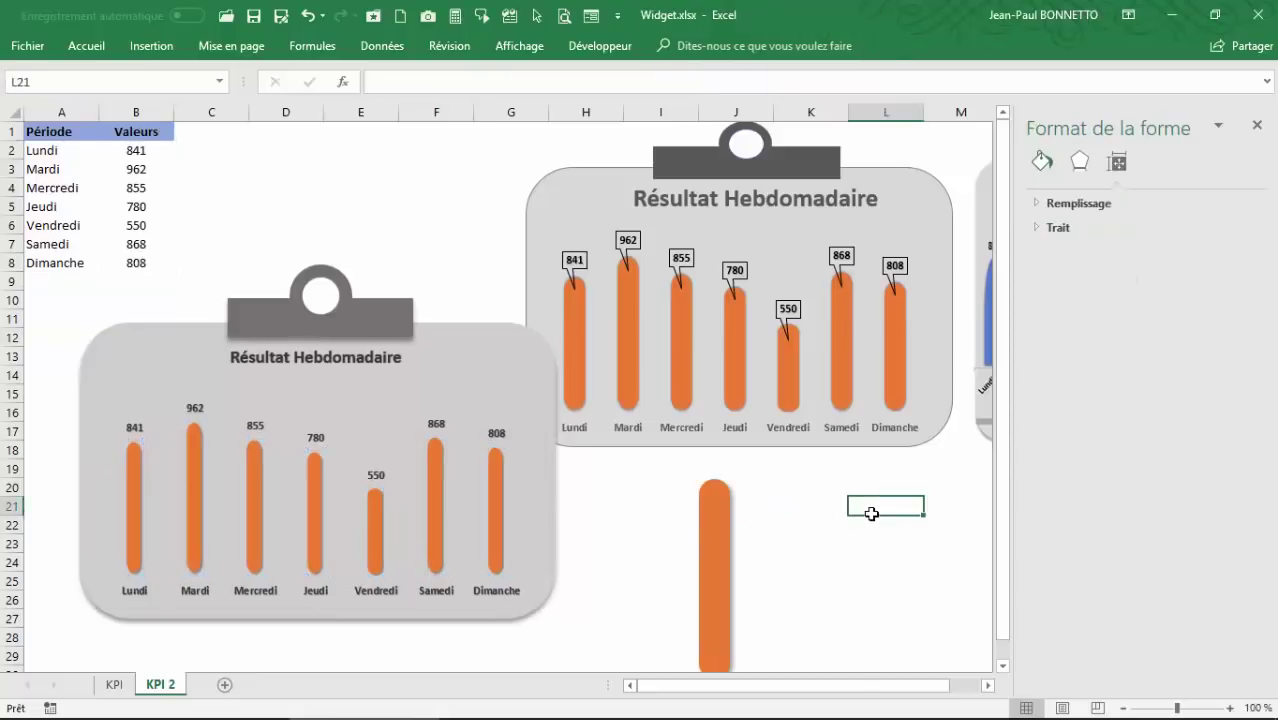
# Widen the chart's orange columns by setting the series gap width to 116%, and close the formatting pane
pyautogui.click(436, 471)
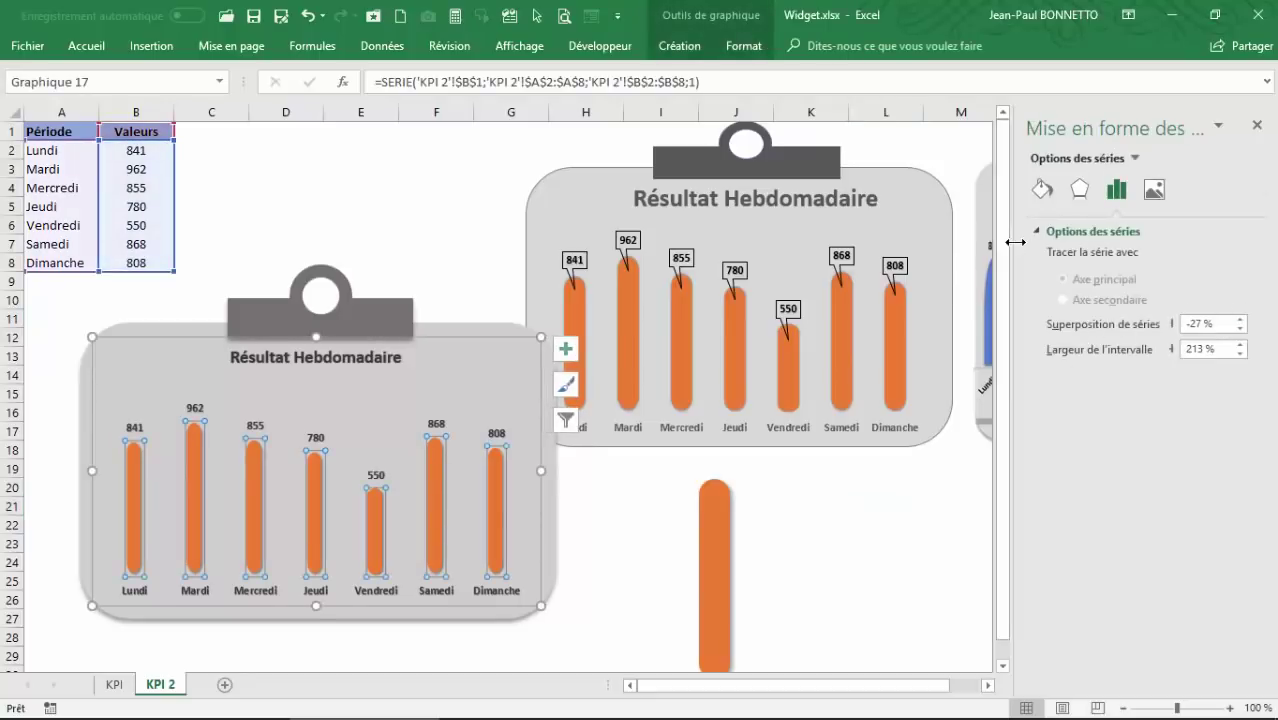
pyautogui.moveTo(1015, 238); pyautogui.dragTo(950, 251)
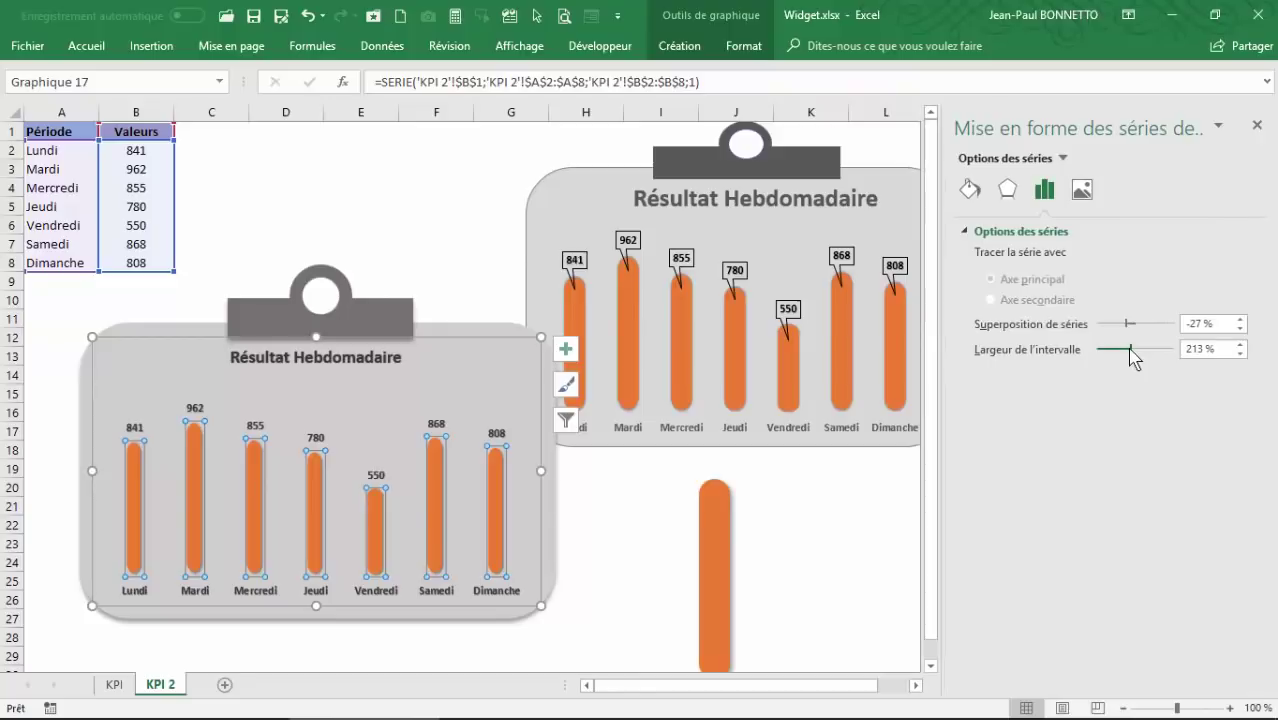
pyautogui.moveTo(1120, 350); pyautogui.dragTo(1110, 350)
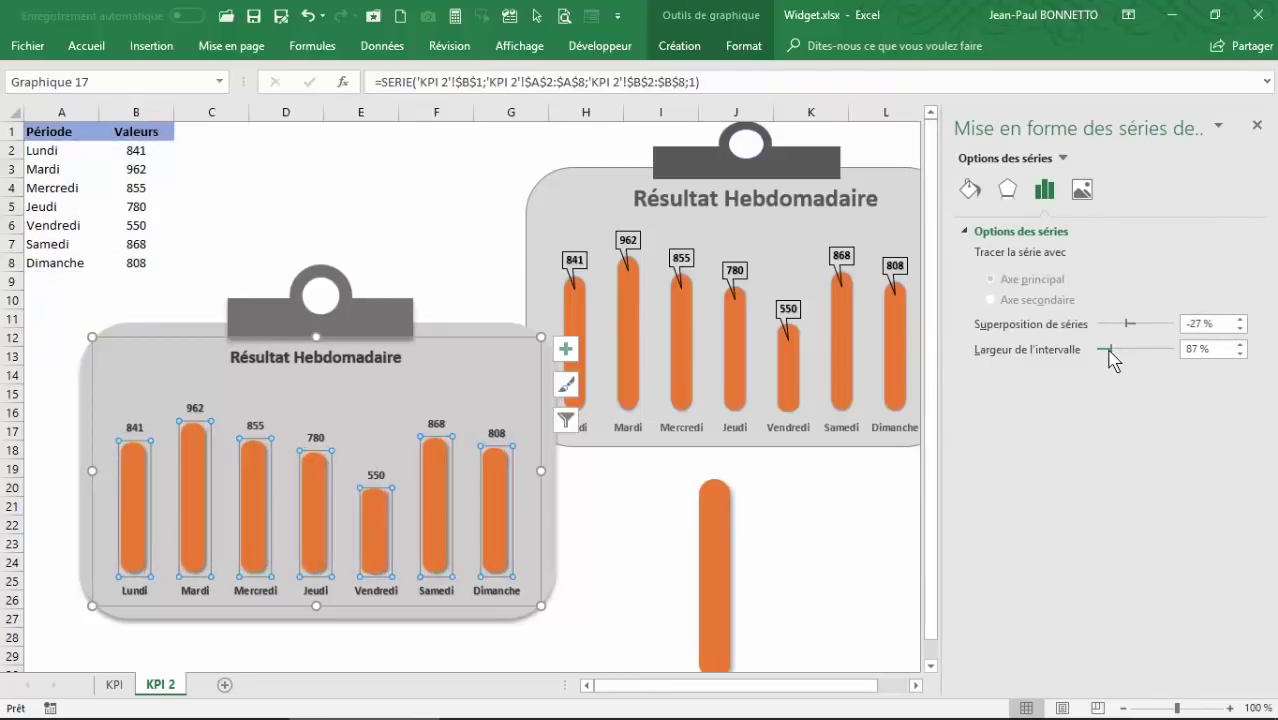
pyautogui.moveTo(1109, 351); pyautogui.dragTo(1115, 351)
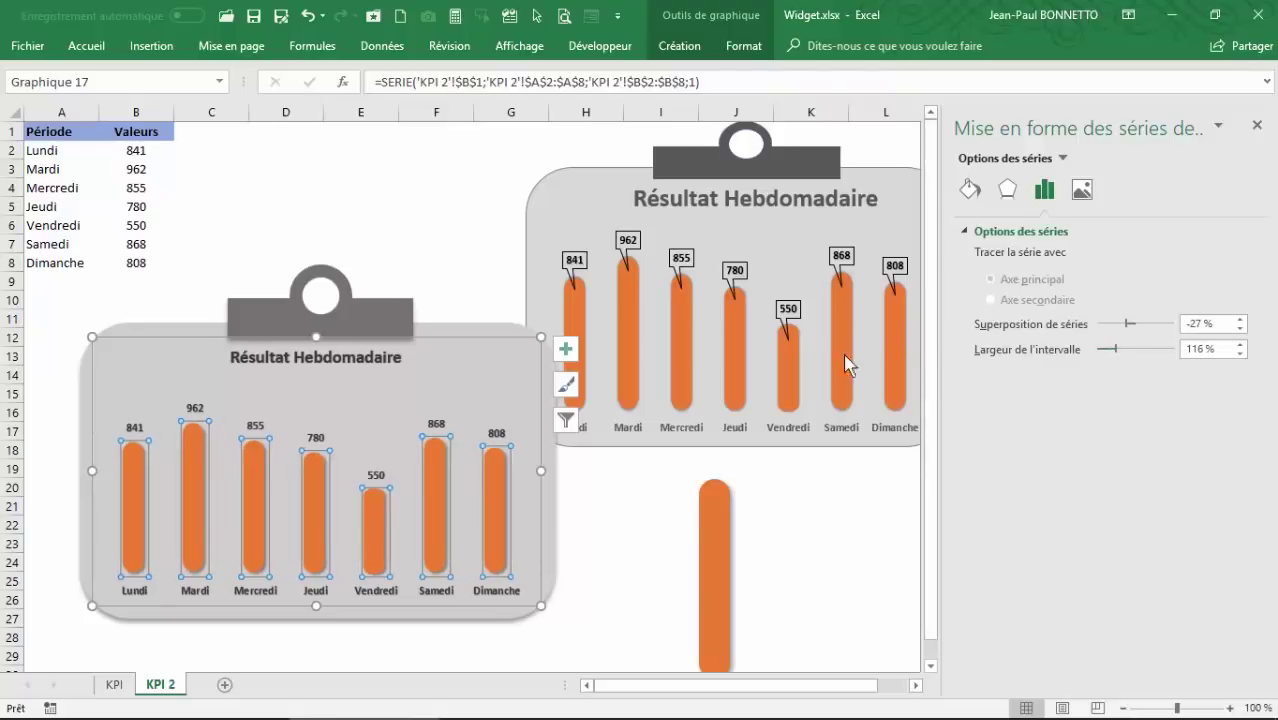
pyautogui.click(1260, 127)
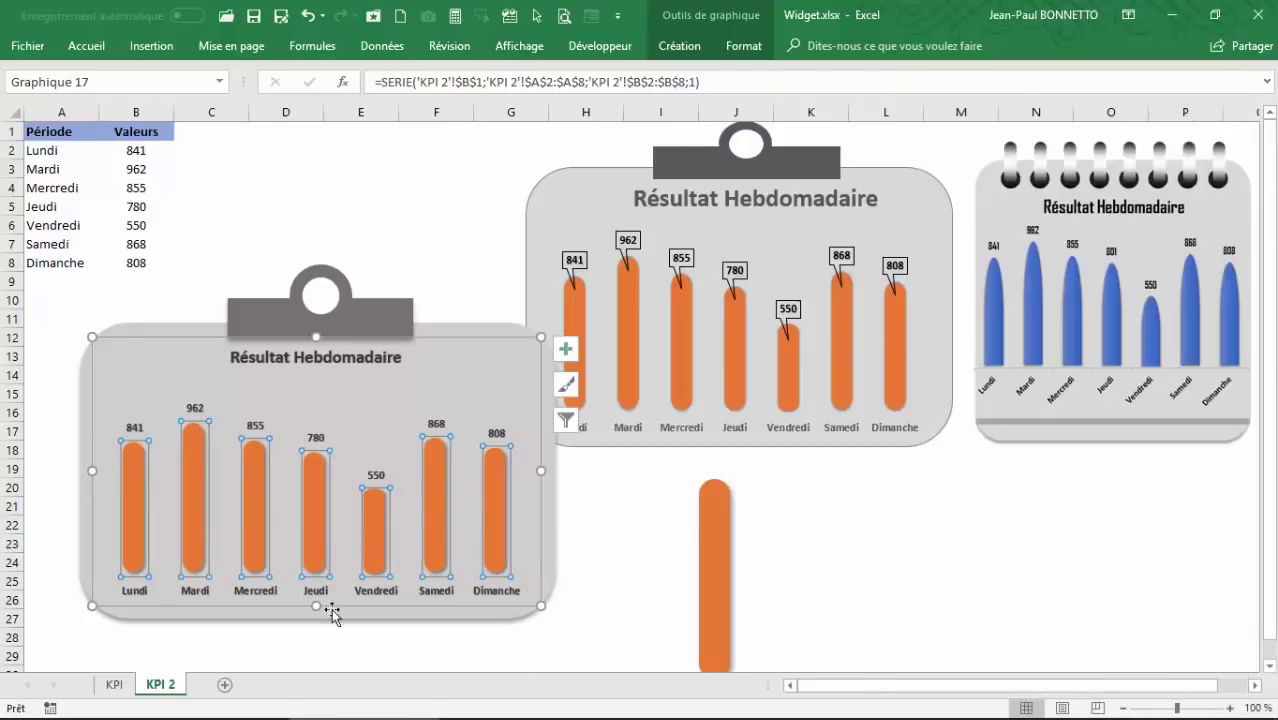
# Fill the chart's data label callouts with a light grey theme colour and deselect the chart
pyautogui.click(256, 428)
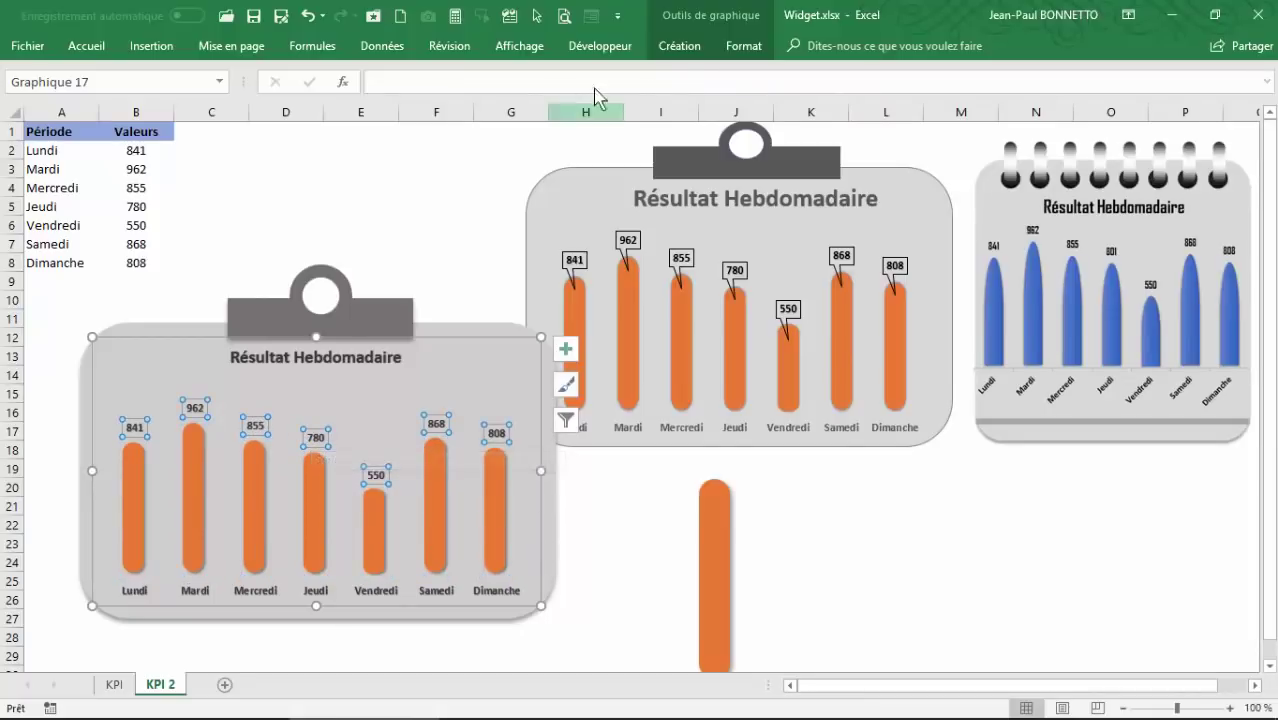
pyautogui.click(740, 45)
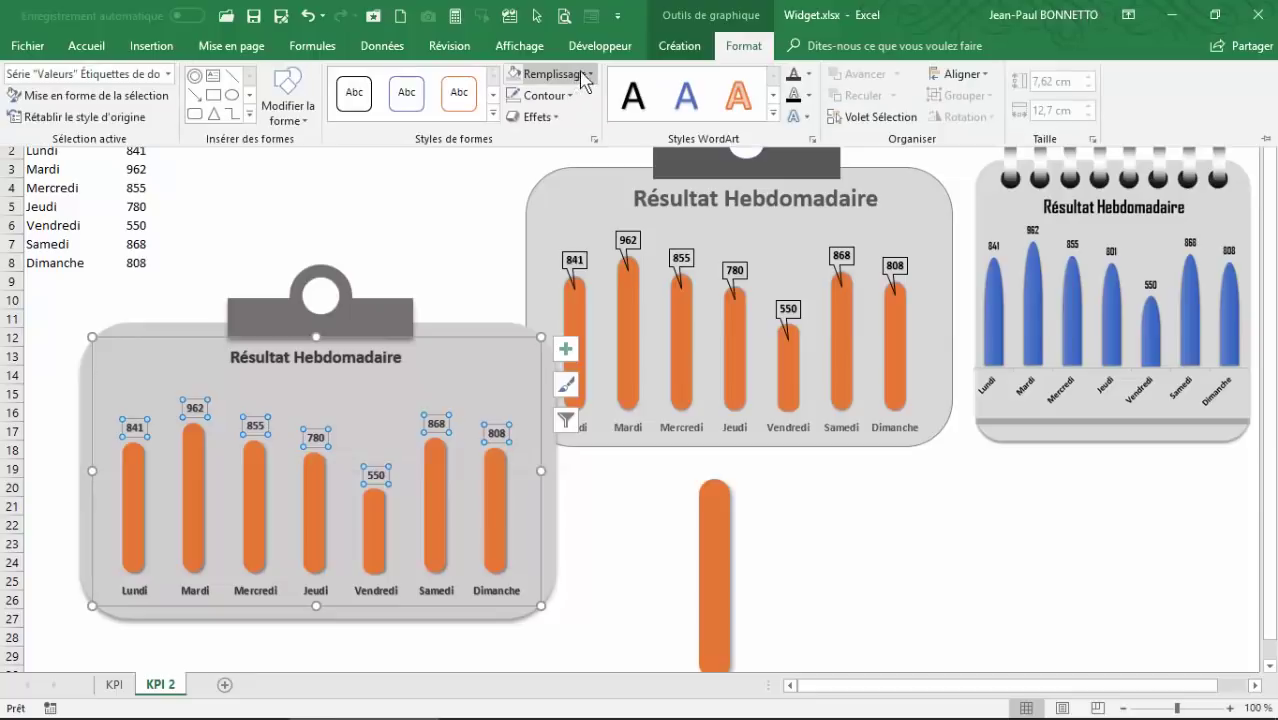
pyautogui.click(586, 75)
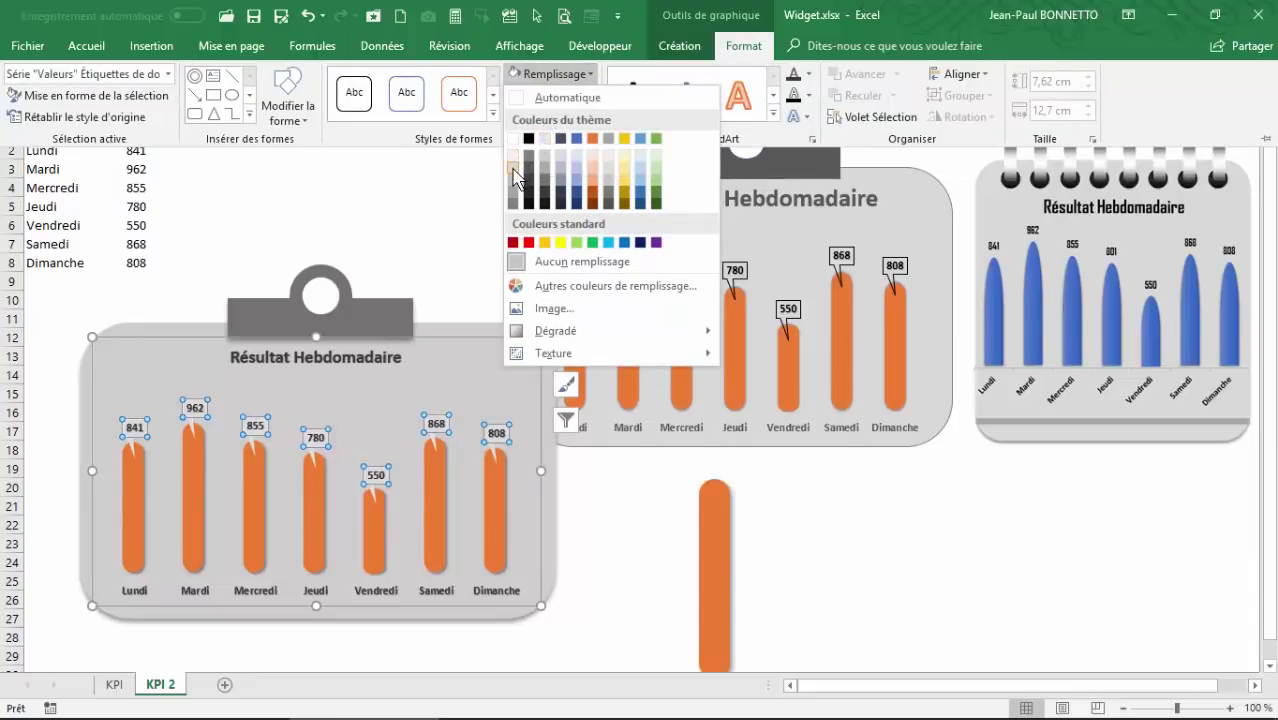
pyautogui.click(514, 178)
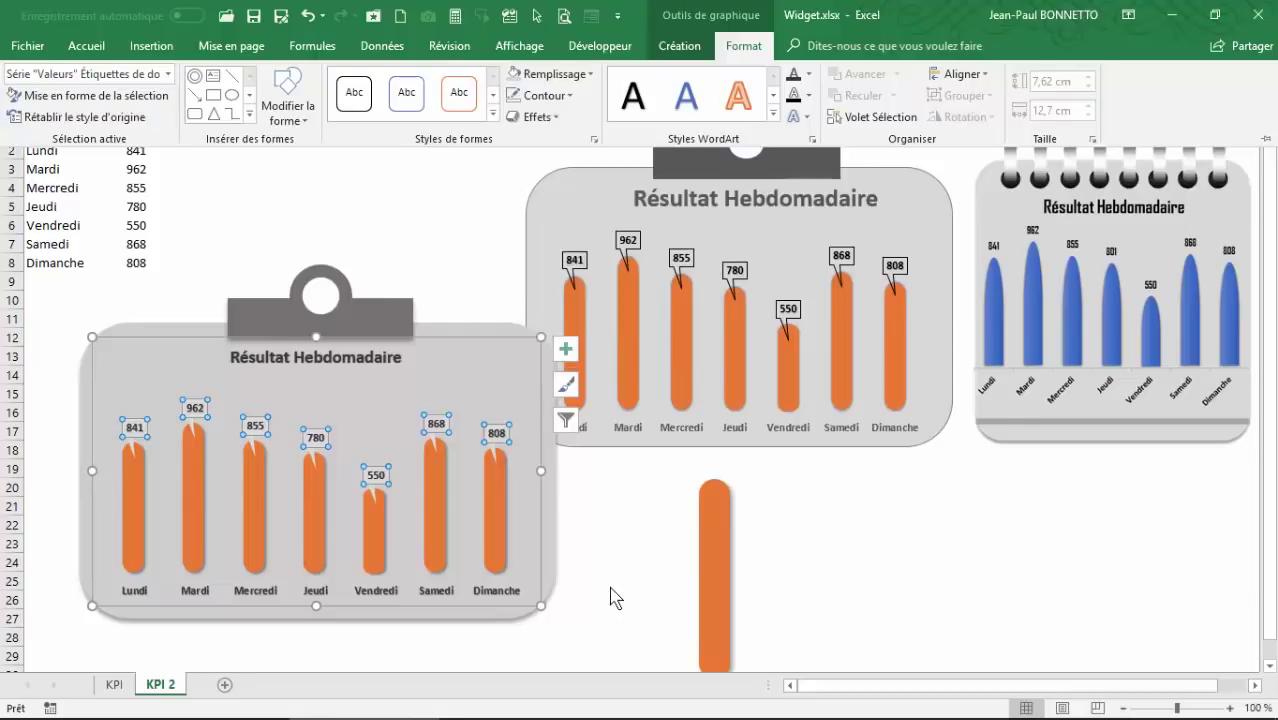
pyautogui.click(440, 280)
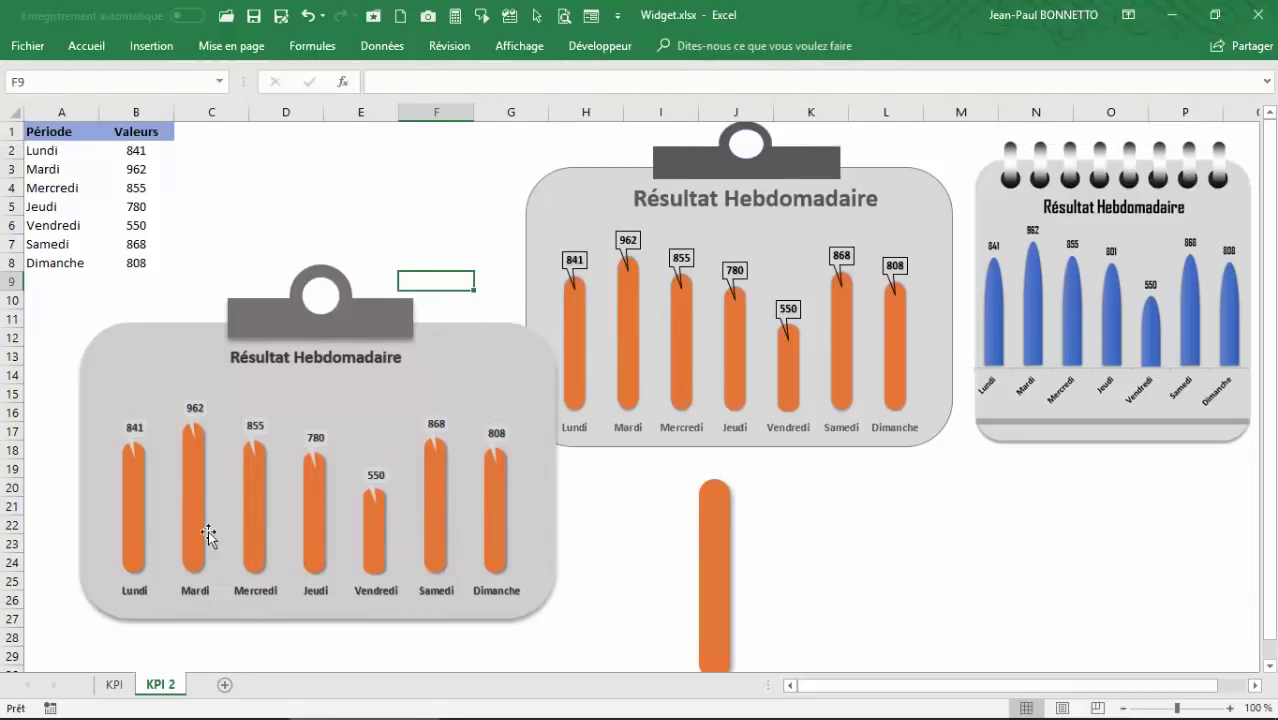
# Group the clip, the chart and the grey rounded panel into one object and shift it up and to the right
pyautogui.click(370, 328)
pyautogui.keyDown('shift'); pyautogui.click(436, 393); pyautogui.keyUp('shift')
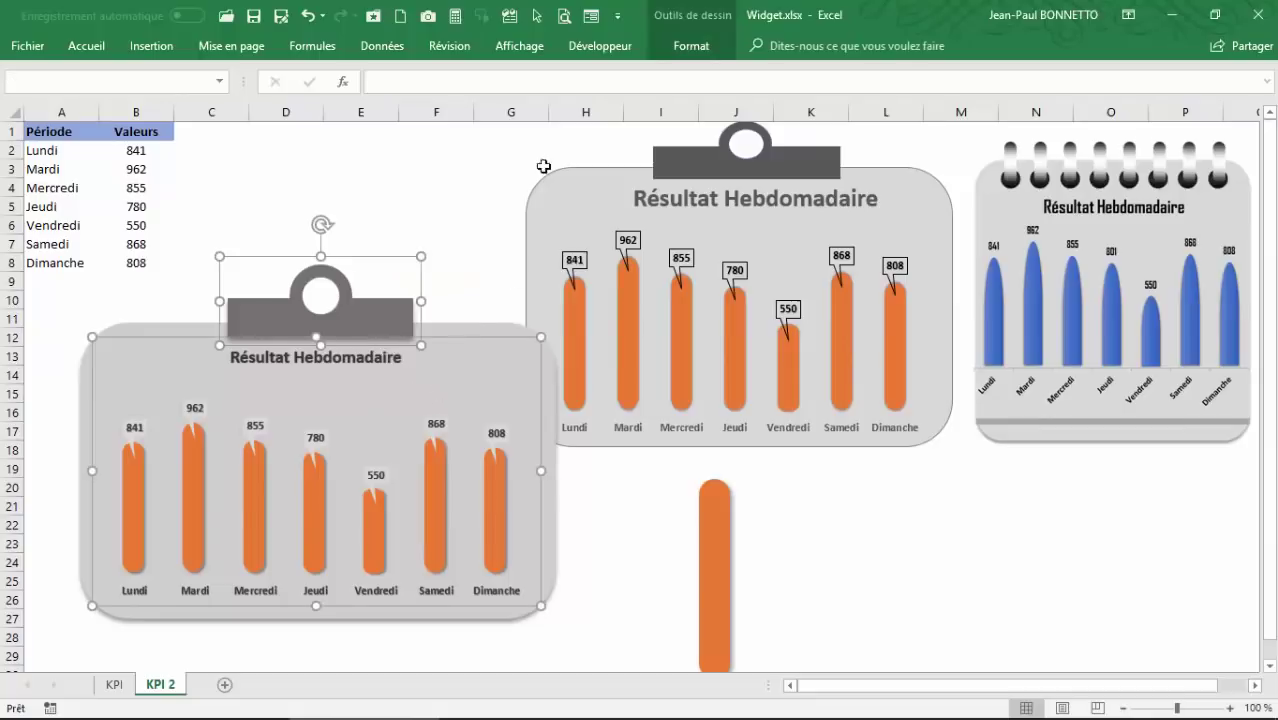
pyautogui.keyDown('shift'); pyautogui.click(557, 494); pyautogui.keyUp('shift')
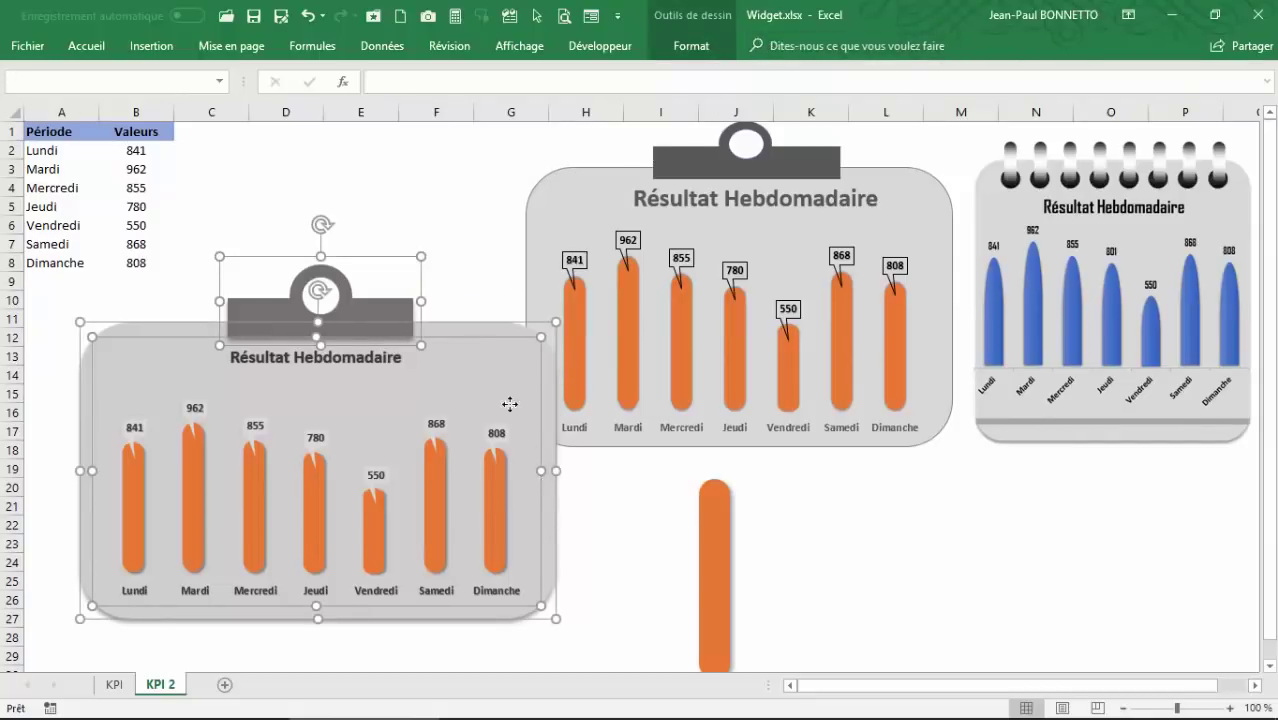
pyautogui.click(670, 53)
pyautogui.click(1088, 95)
pyautogui.click(1080, 120)
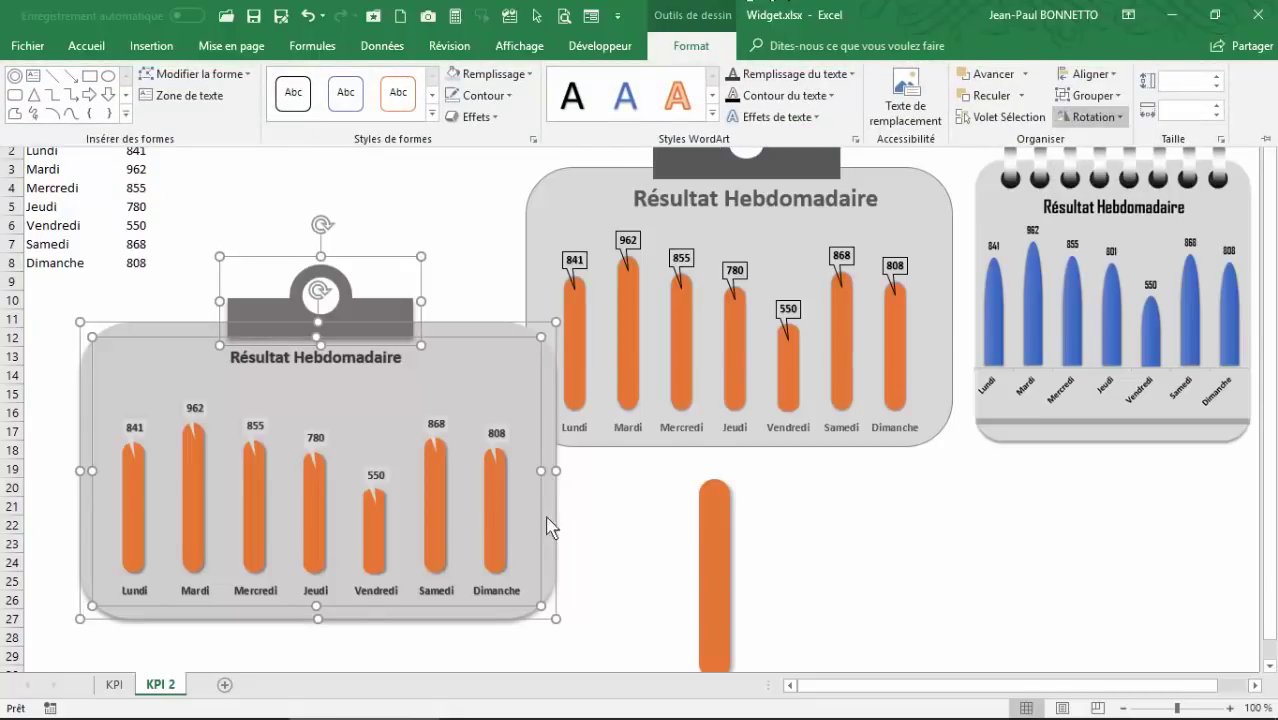
pyautogui.click(461, 260)
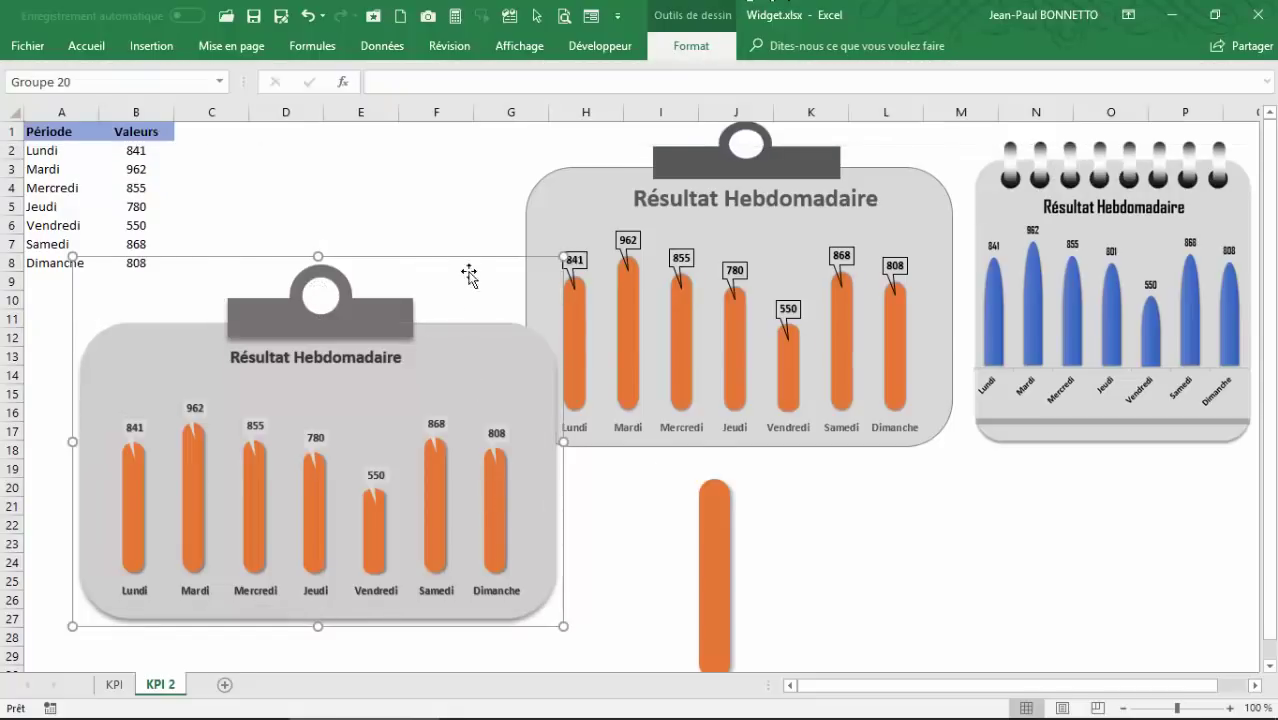
pyautogui.moveTo(484, 300); pyautogui.dragTo(555, 224)
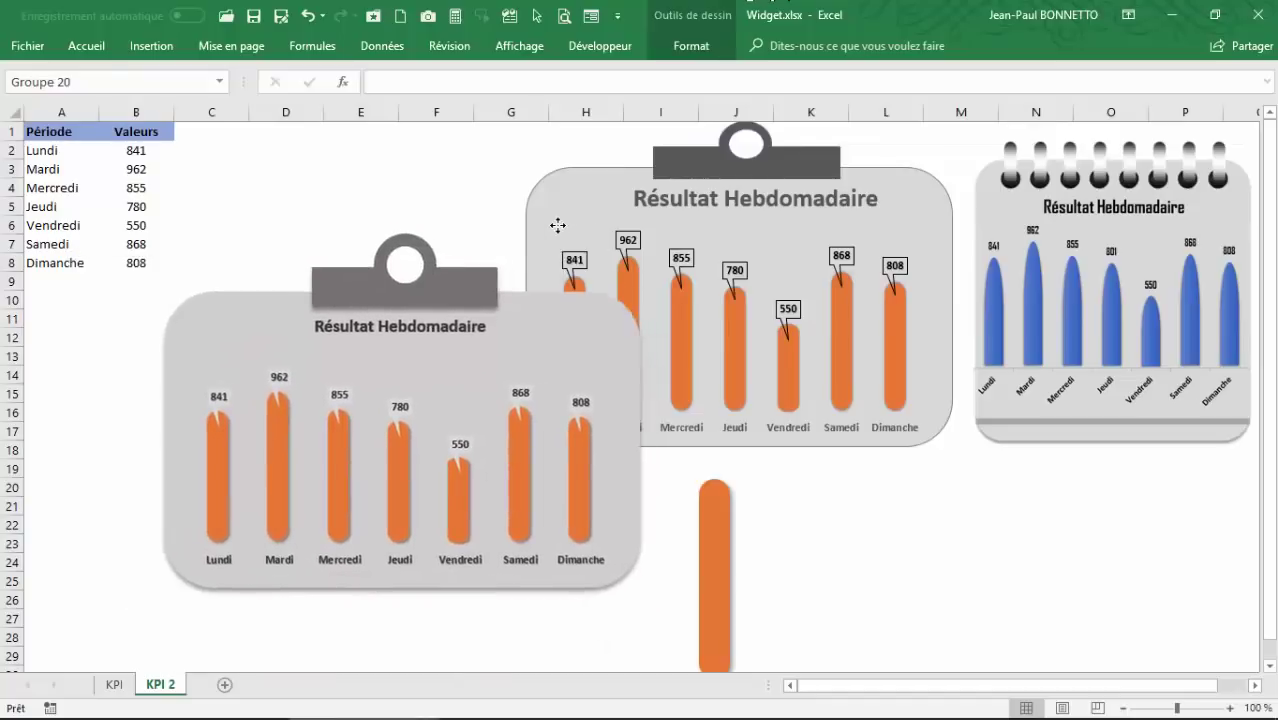
# Move the model clipboard below the blue notebook picture and delete the leftover standalone orange rounded bar
pyautogui.click(710, 226)
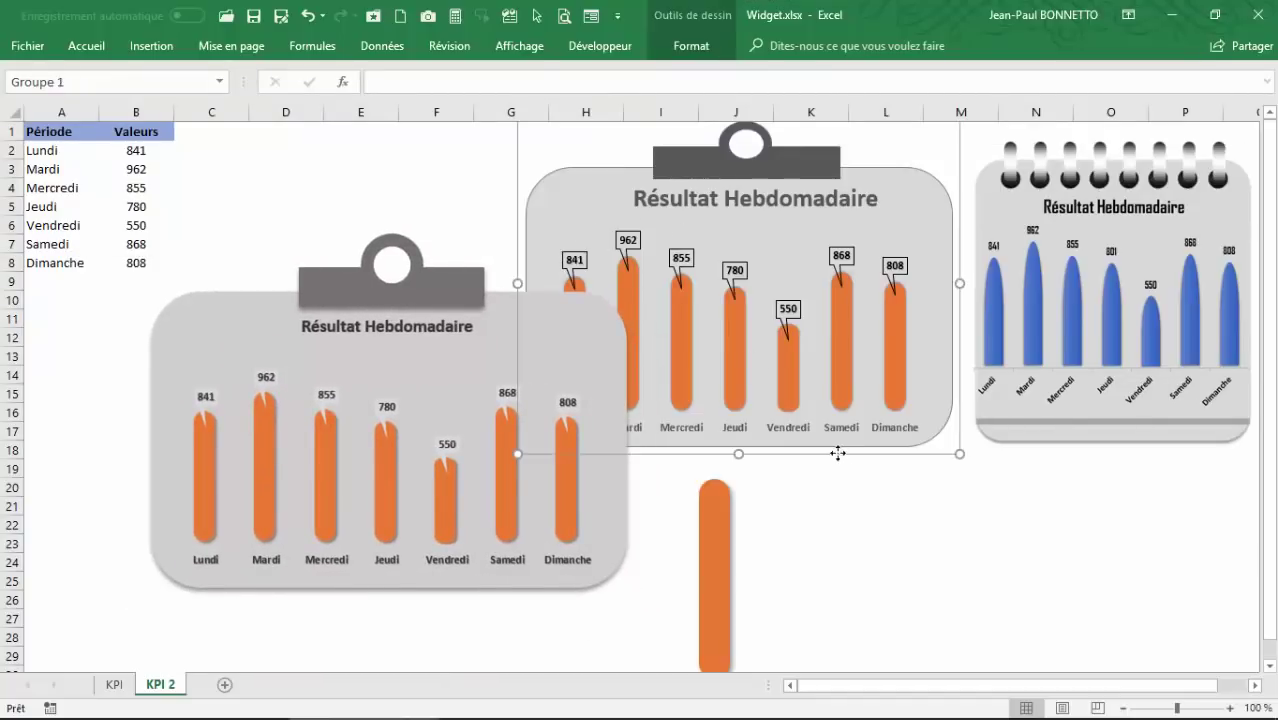
pyautogui.moveTo(838, 453); pyautogui.dragTo(1157, 648)
pyautogui.click(715, 451)
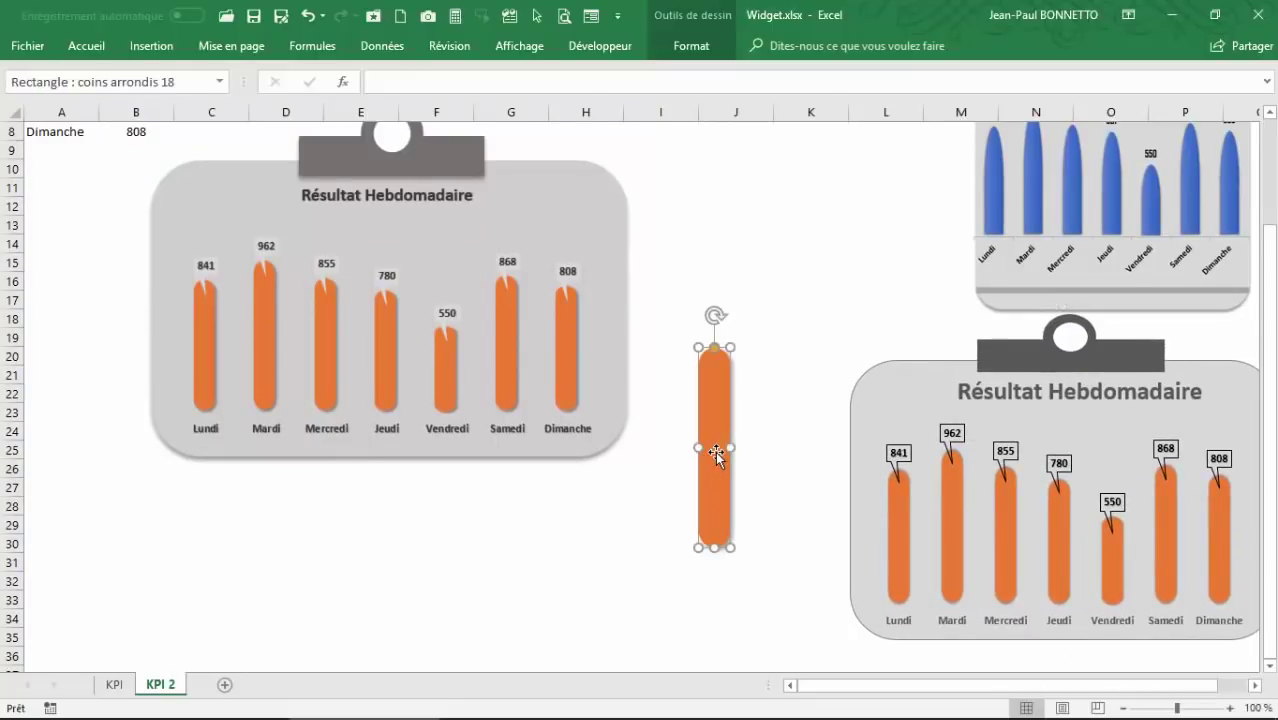
pyautogui.press('Delete')
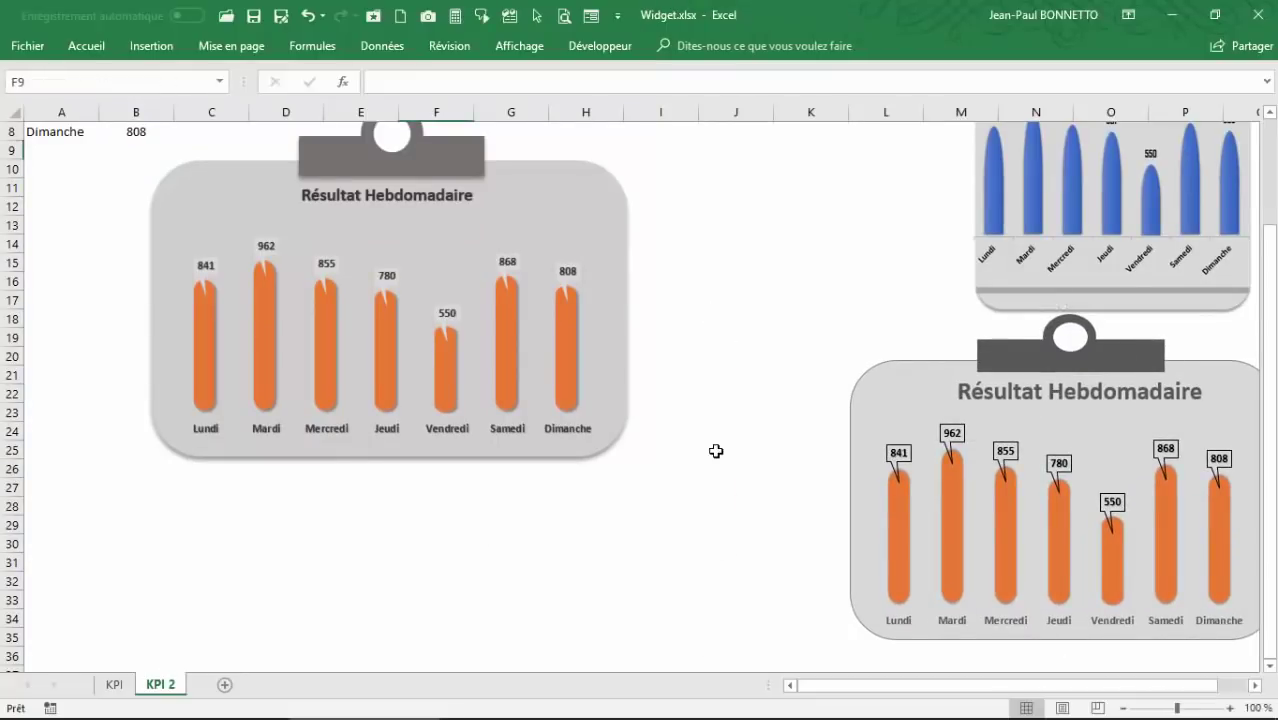
# Move the grouped clipboard chart near the top of the sheet, over columns E to J beside the data table, and deselect it
pyautogui.click(557, 458)
pyautogui.moveTo(484, 460); pyautogui.dragTo(590, 415)
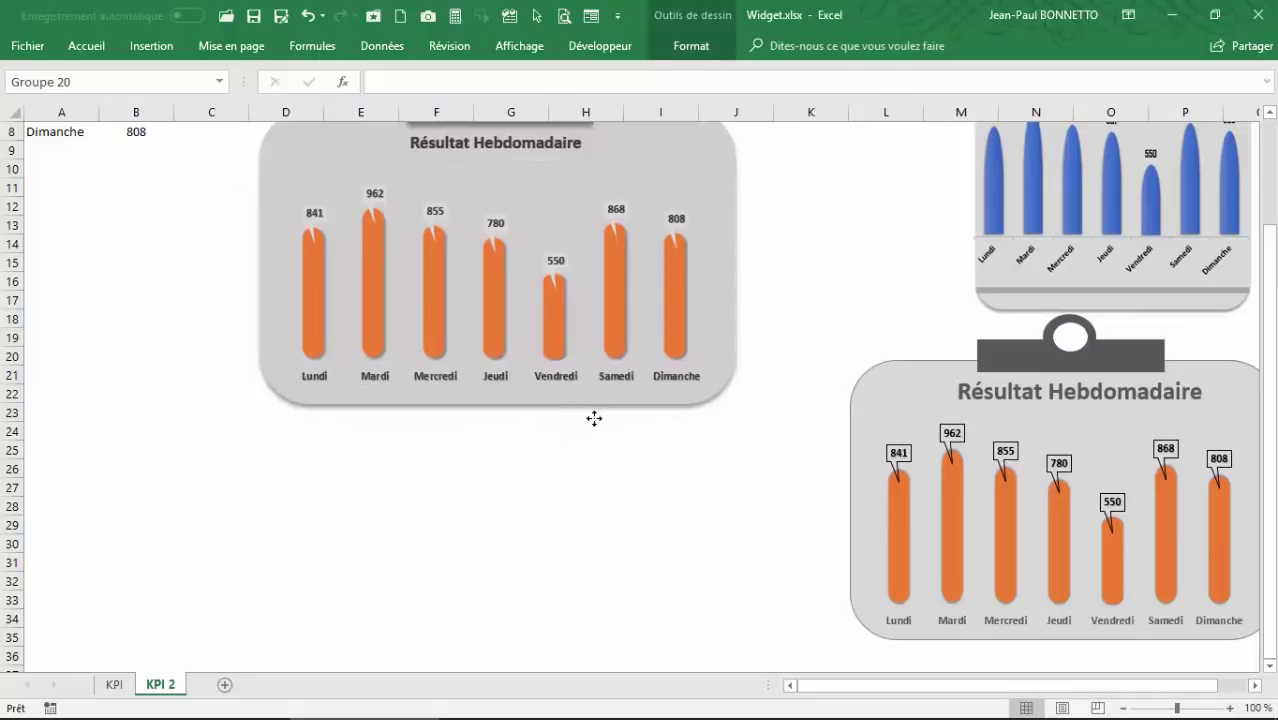
pyautogui.scroll(3, 578, 412)
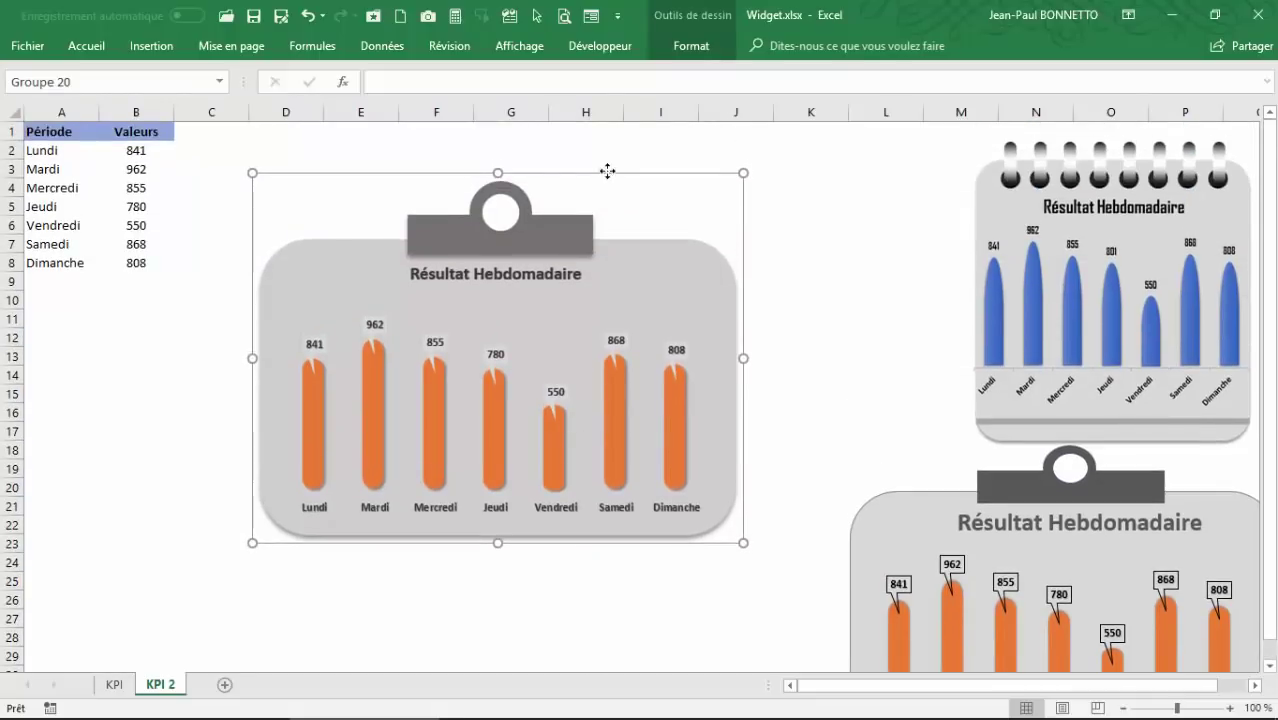
pyautogui.moveTo(607, 171); pyautogui.dragTo(647, 133)
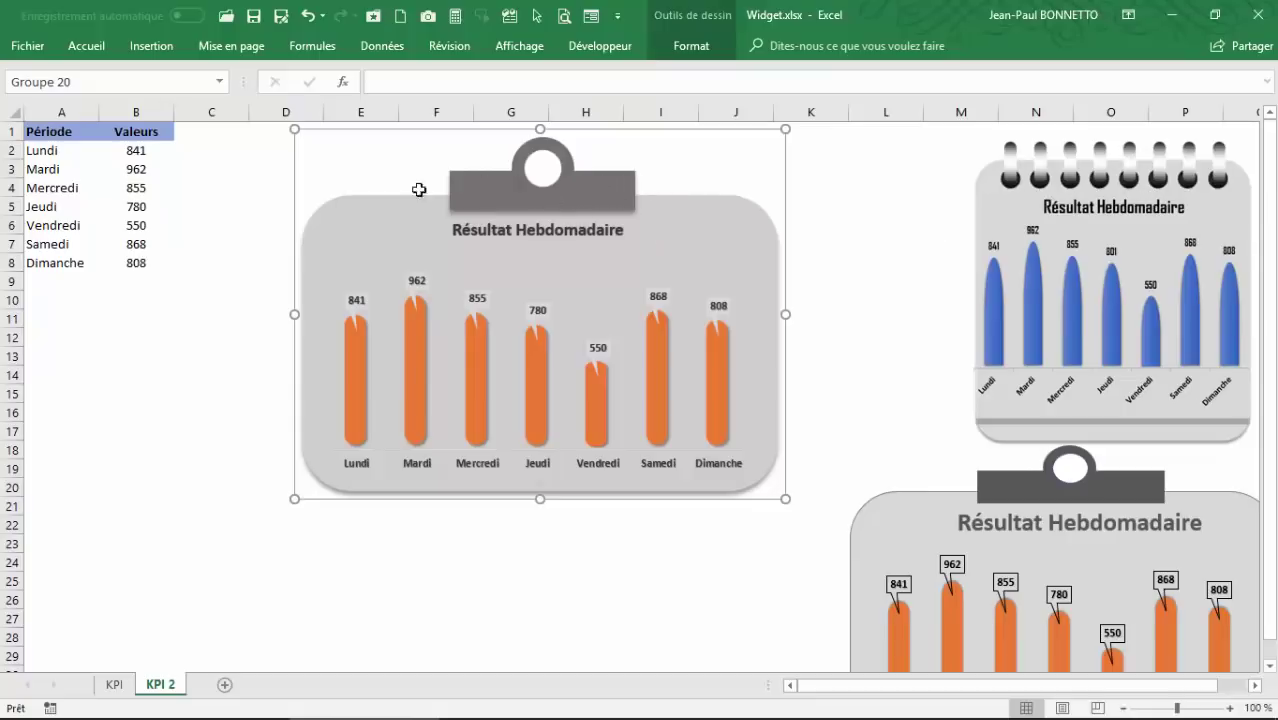
pyautogui.click(256, 205)
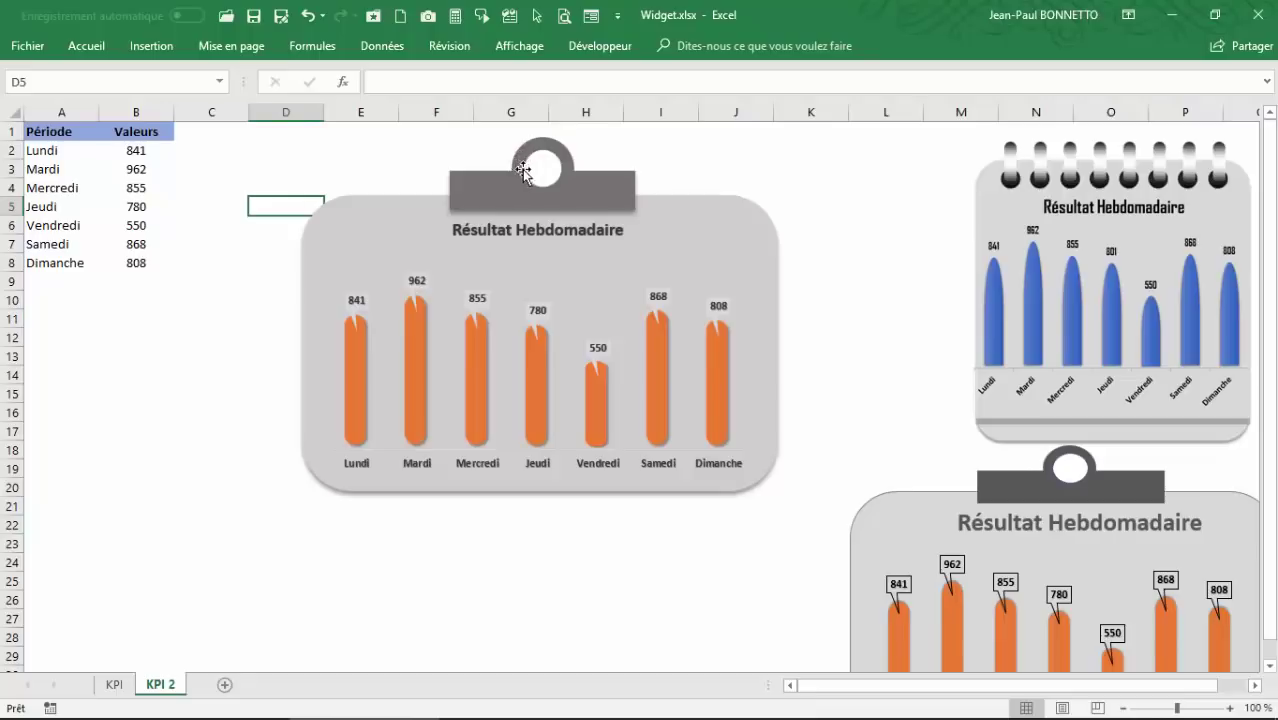
pyautogui.click(134, 159)
pyautogui.press('Down')
pyautogui.press('Down')
pyautogui.press('Down')
pyautogui.press('Down')
pyautogui.press('Down')
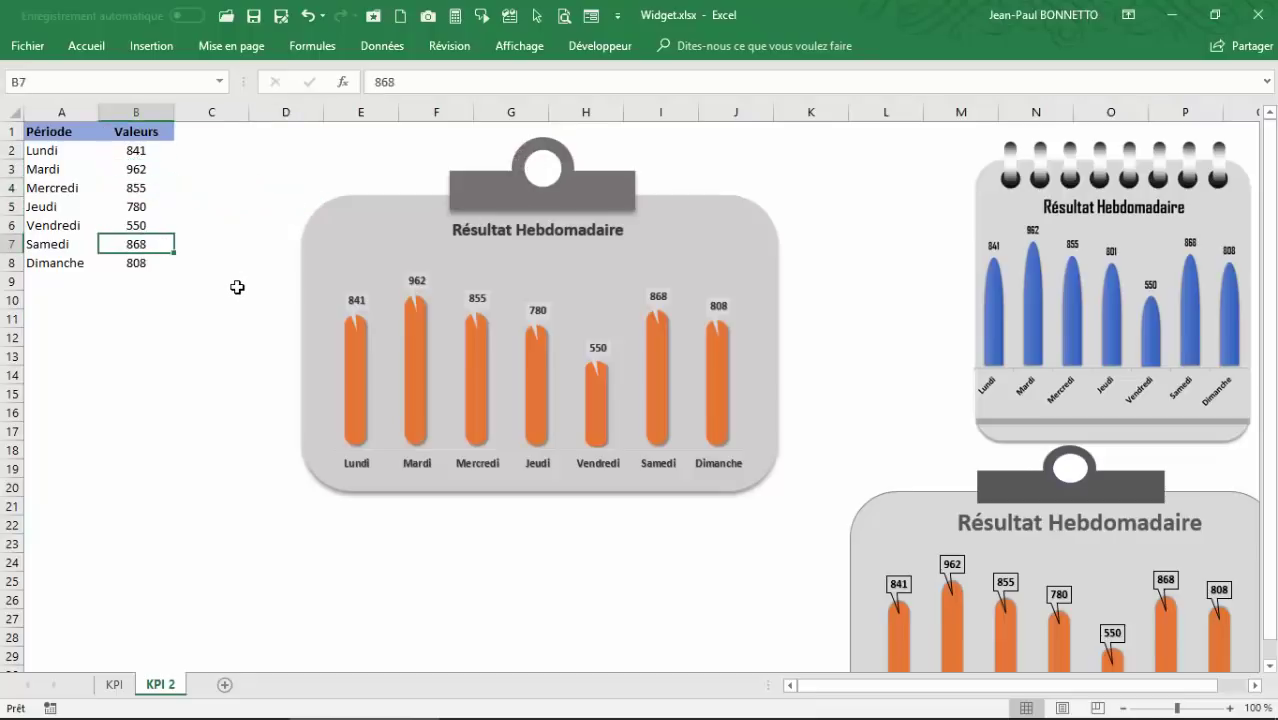
# Send the blue notebook picture behind the model clipboard and place the model alongside the new clipboard chart
pyautogui.moveTo(924, 533); pyautogui.dragTo(897, 444)
pyautogui.click(1035, 217)
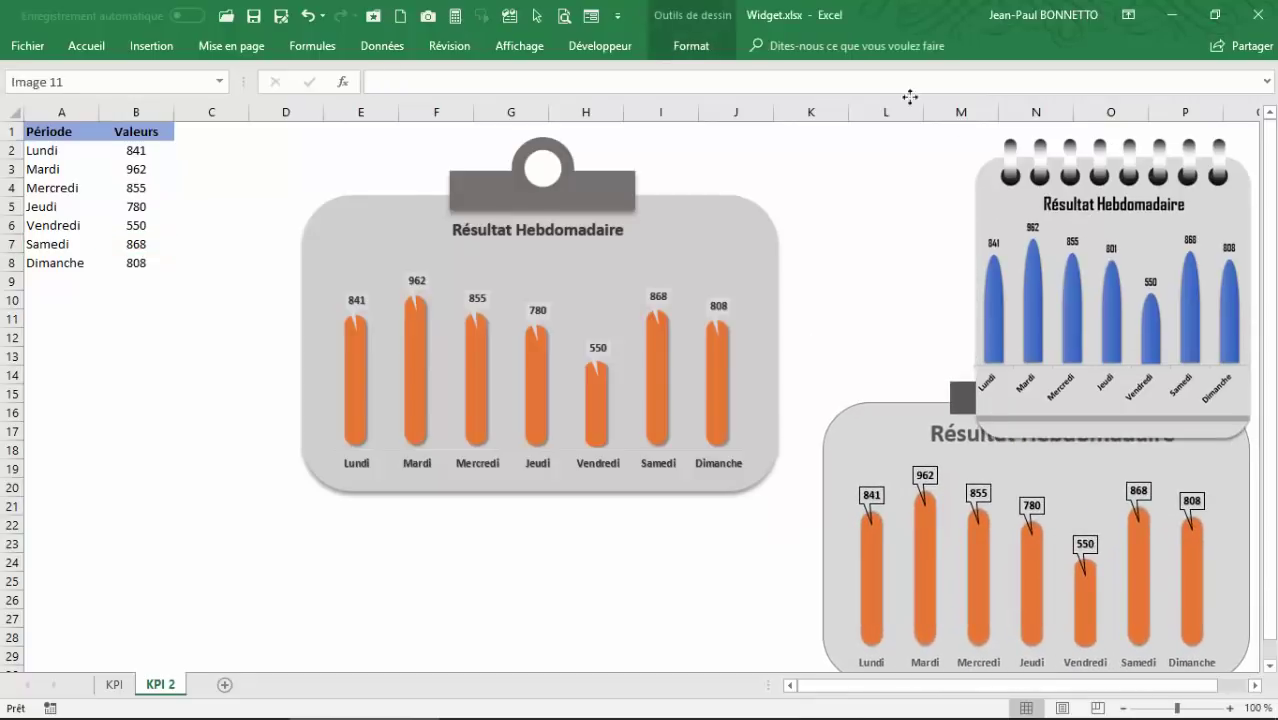
pyautogui.click(693, 47)
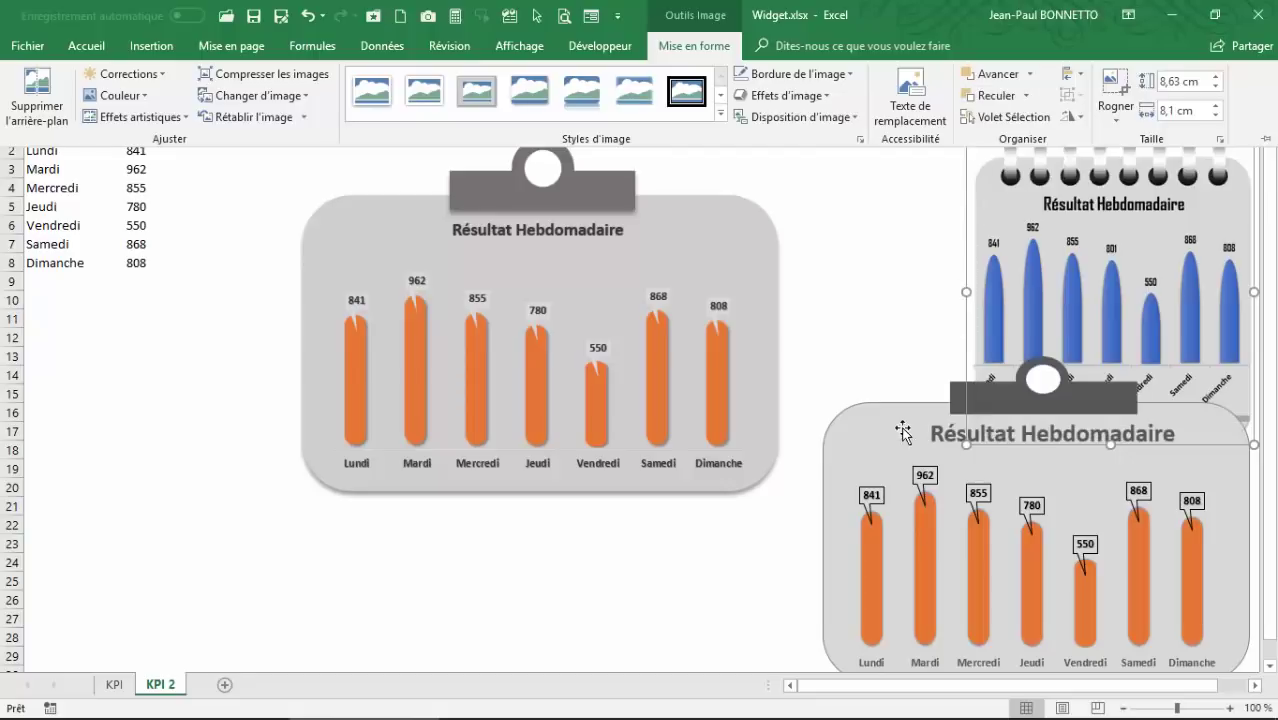
pyautogui.click(966, 257)
pyautogui.moveTo(884, 430); pyautogui.dragTo(862, 240)
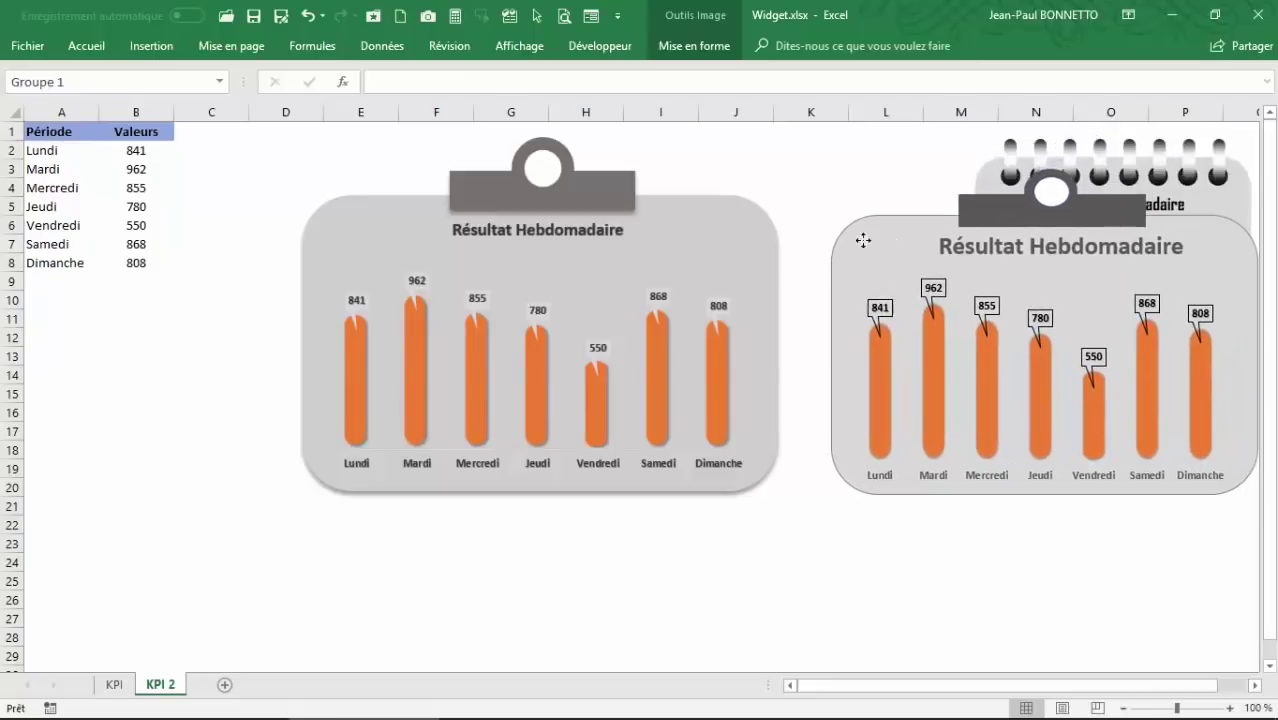
# Change the Vendredi value in cell B6 to 700
pyautogui.click(134, 222)
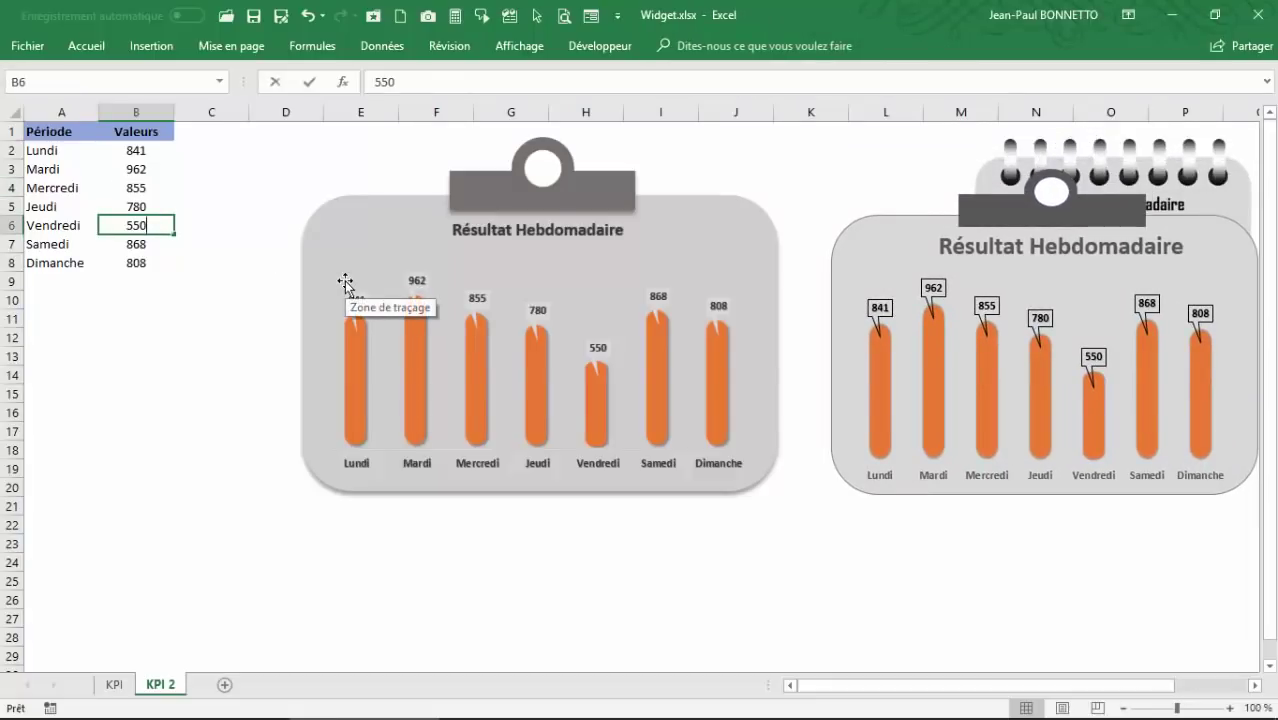
pyautogui.write('700')
pyautogui.press('Return')
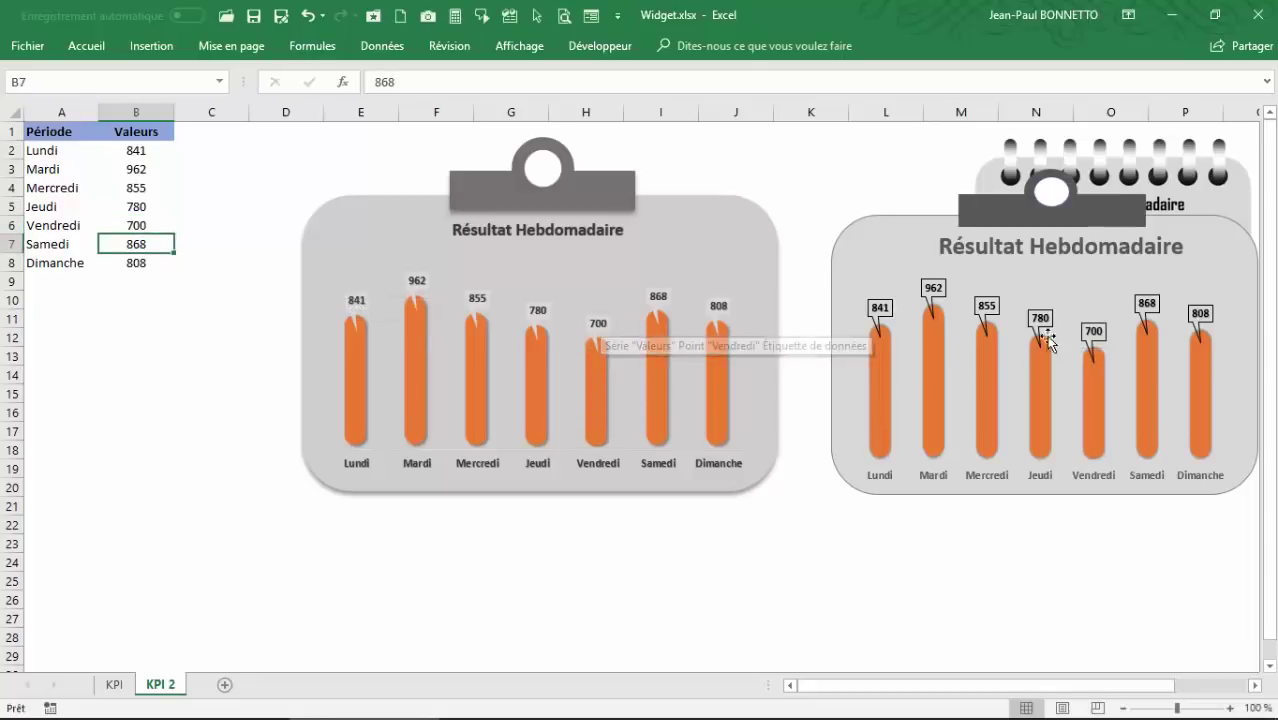
# Shift the grouped clipboard chart slightly left, closer to the data table, and deselect it
pyautogui.click(354, 243)
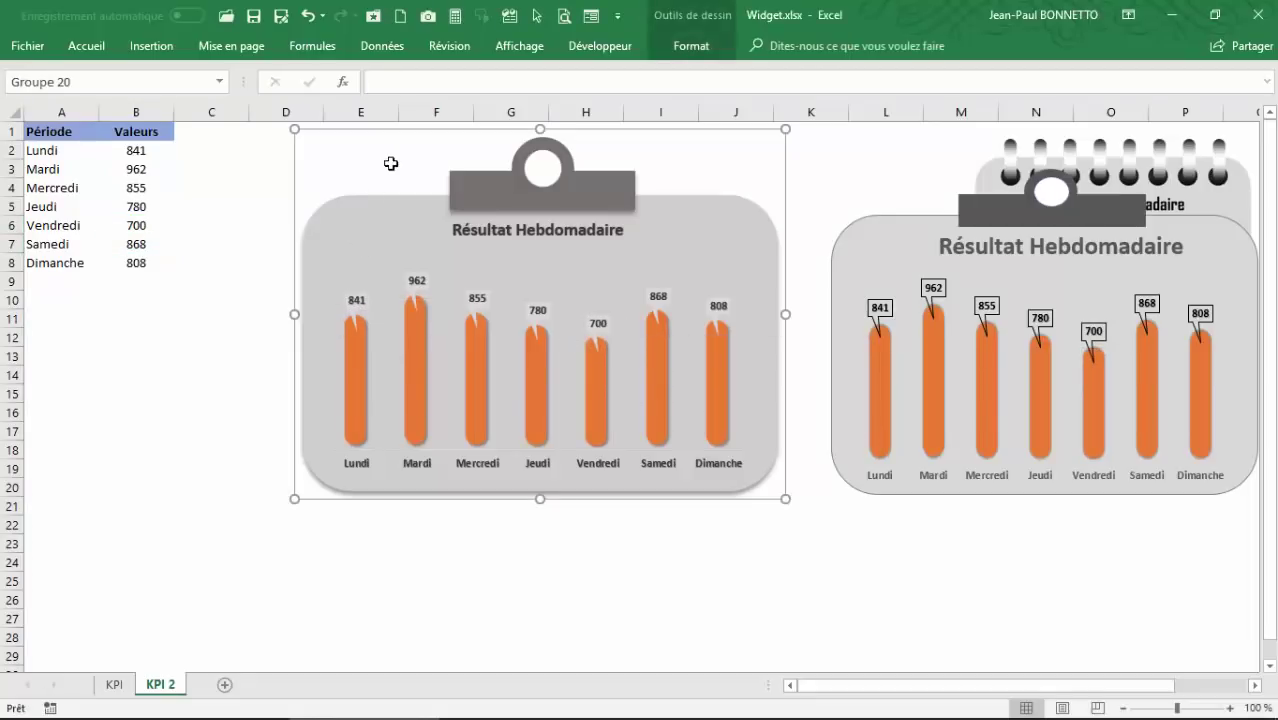
pyautogui.moveTo(395, 131); pyautogui.dragTo(351, 133)
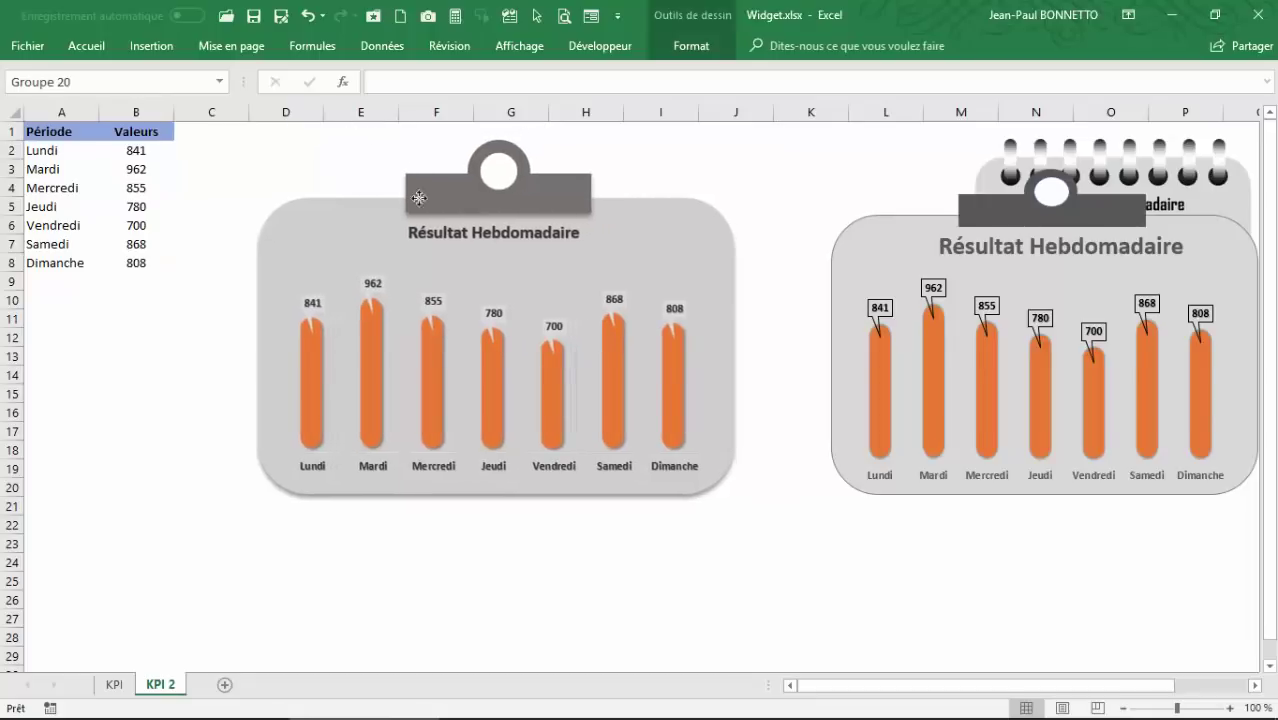
pyautogui.click(776, 224)
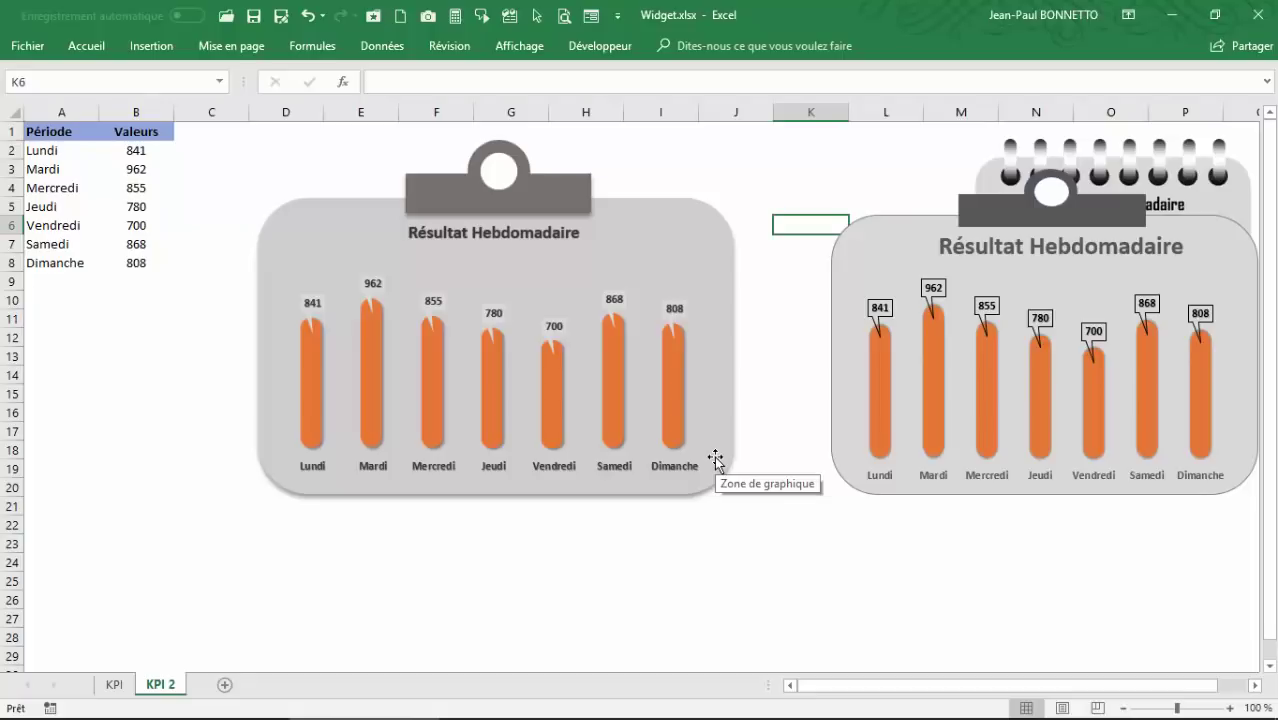
pyautogui.click(146, 388)
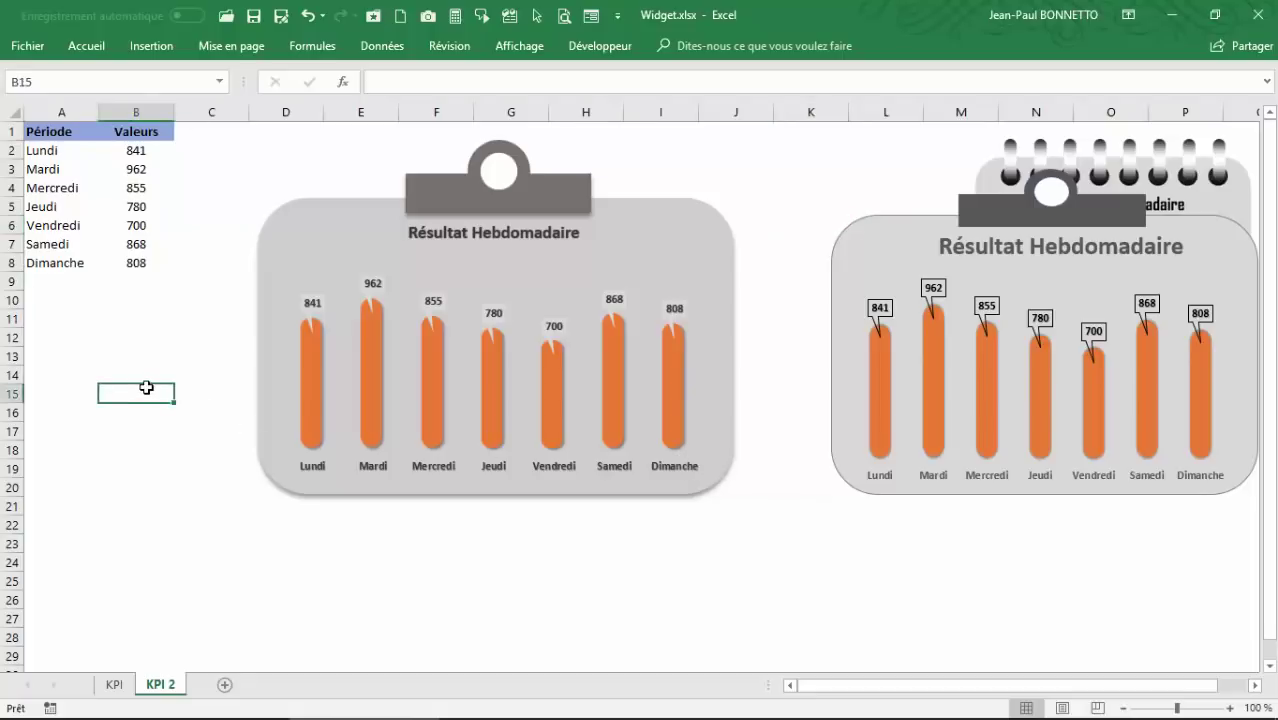